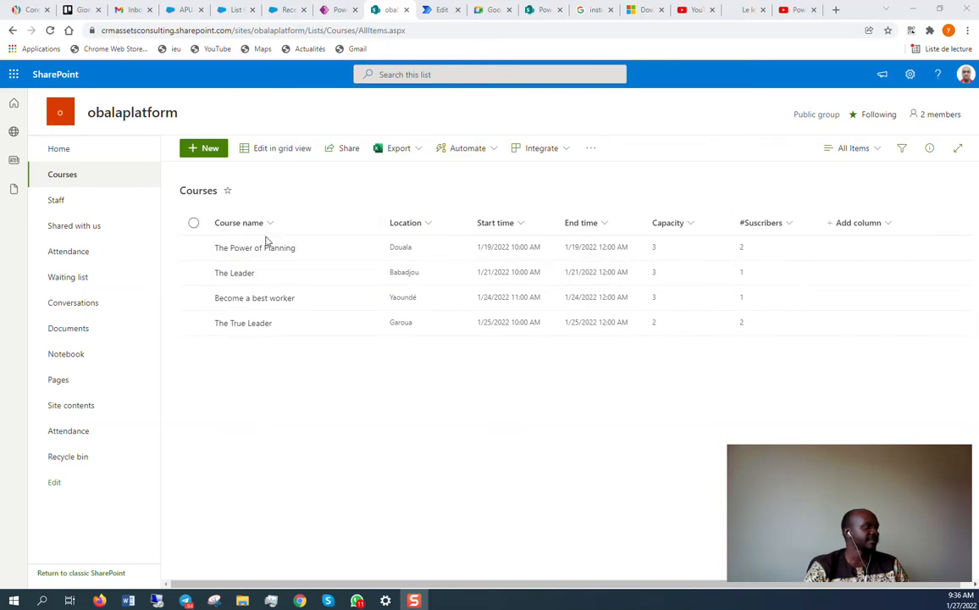
Look through the Staff, Attendance and Waiting lists, then return to Courses.
click(66, 202)
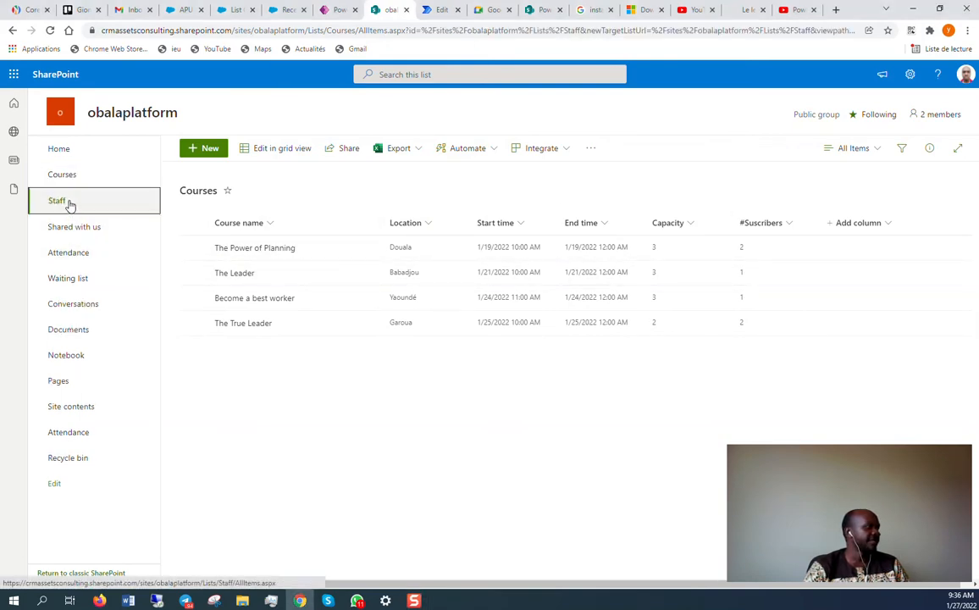
click(77, 260)
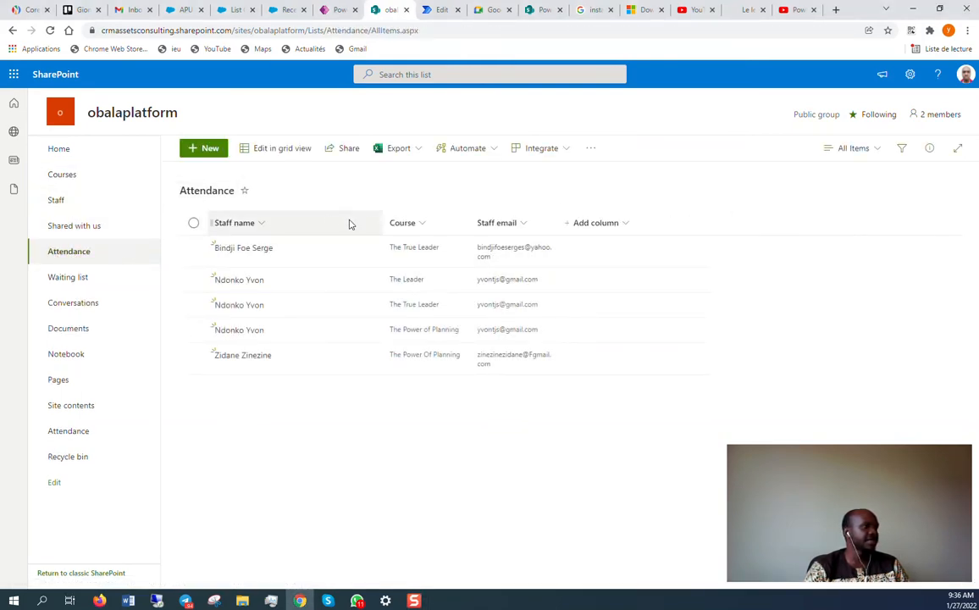
click(89, 281)
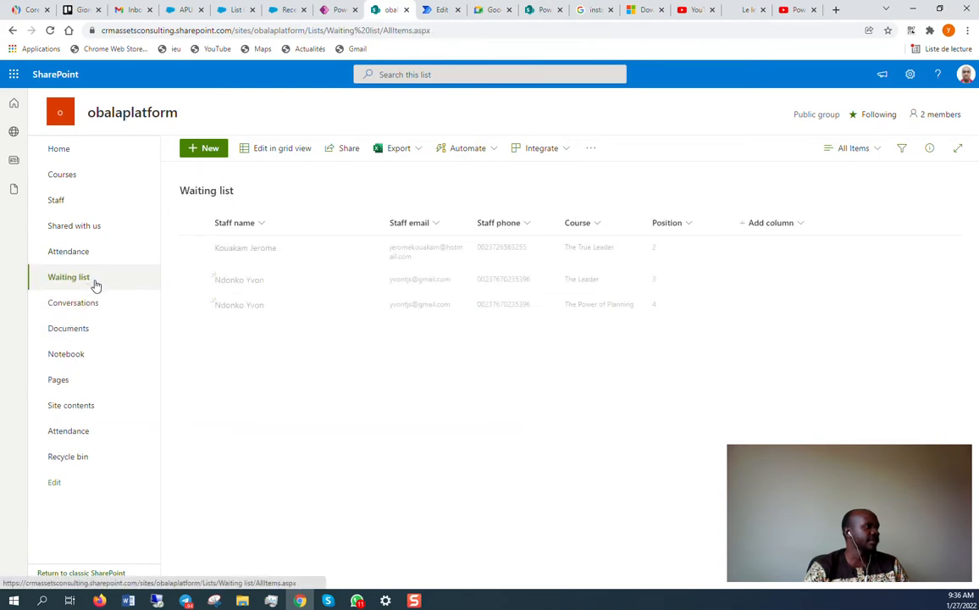
click(76, 183)
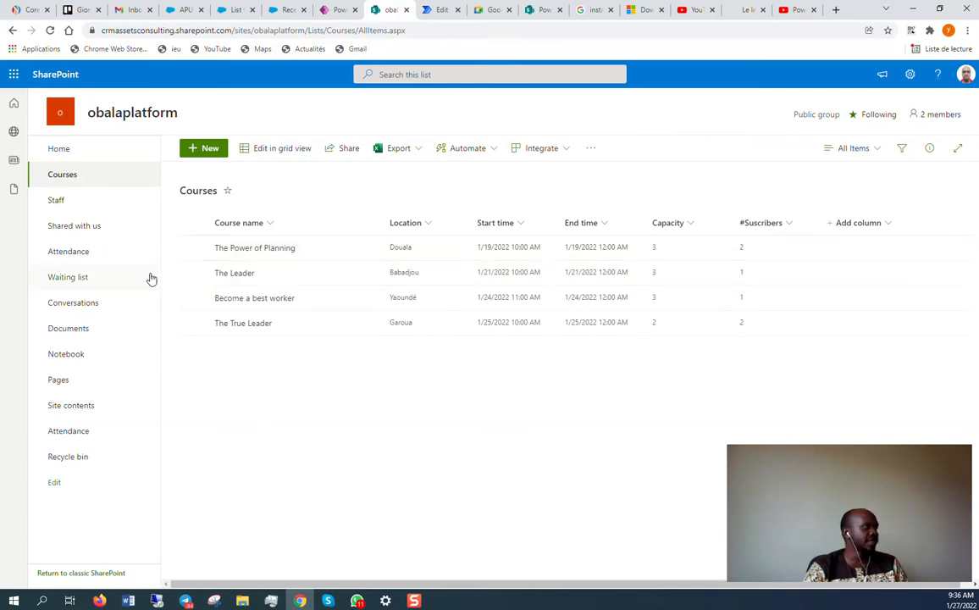
Compare the Attendance list against Courses twice, finishing on the Waiting list entries.
click(94, 263)
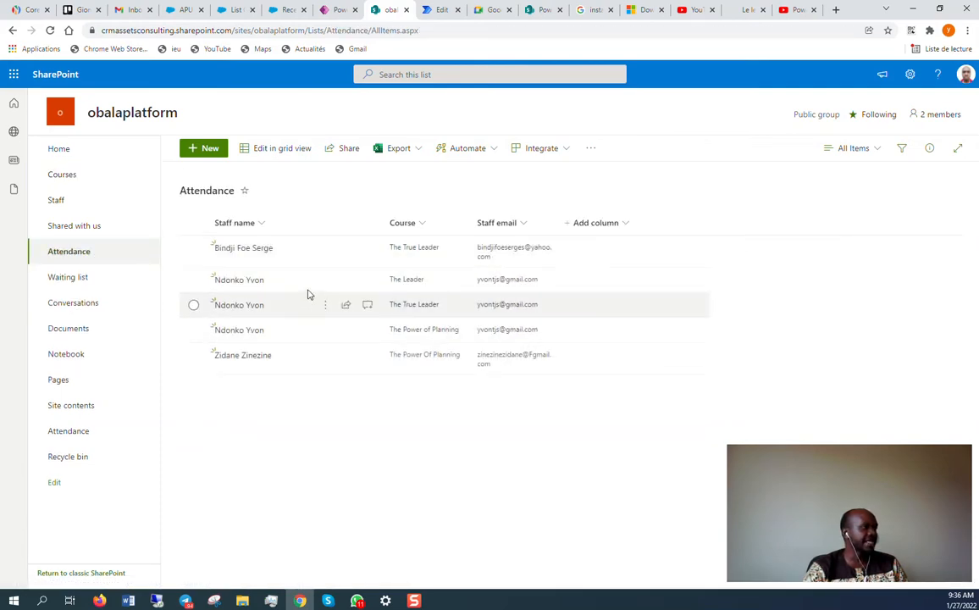
click(84, 183)
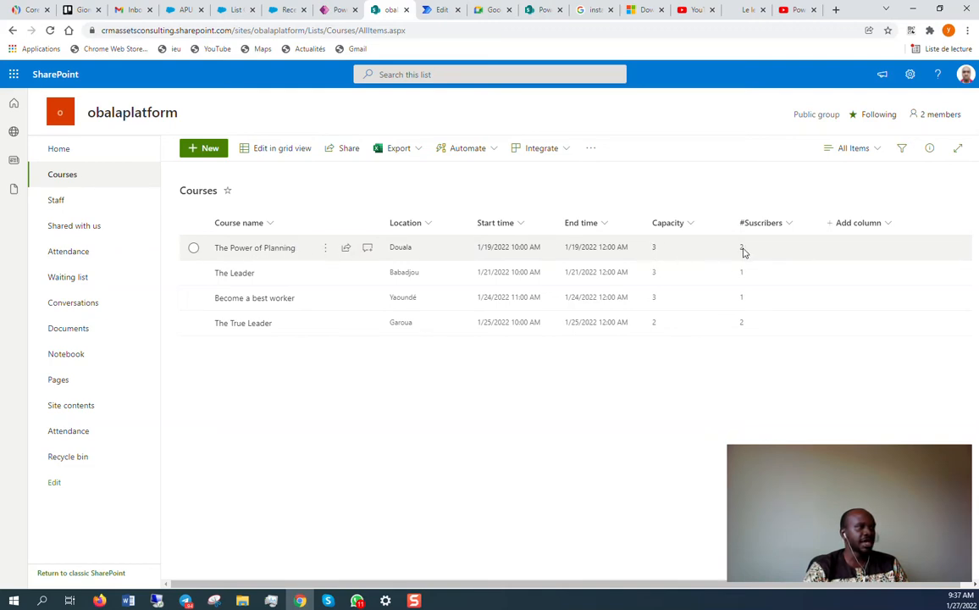
click(75, 252)
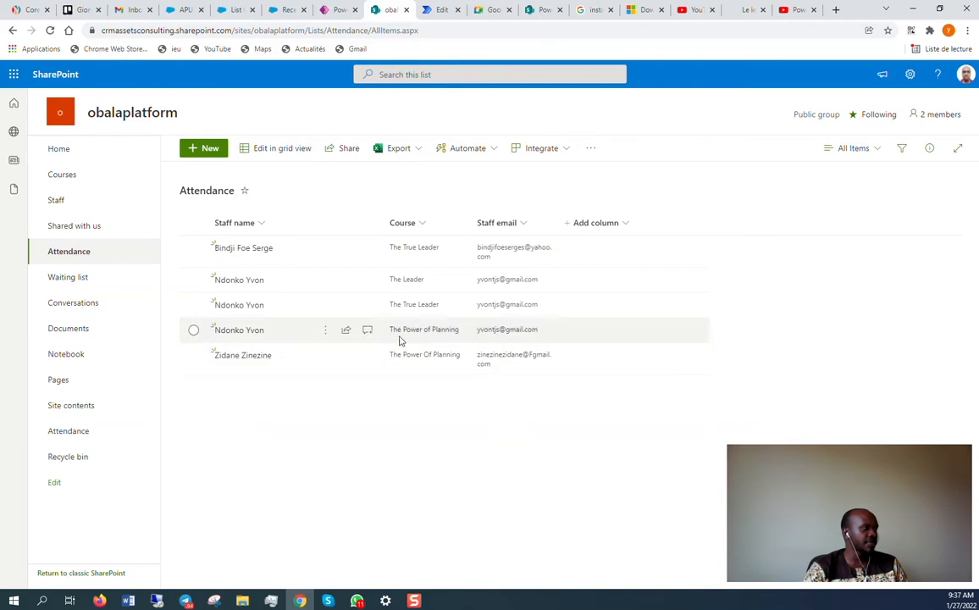
click(81, 174)
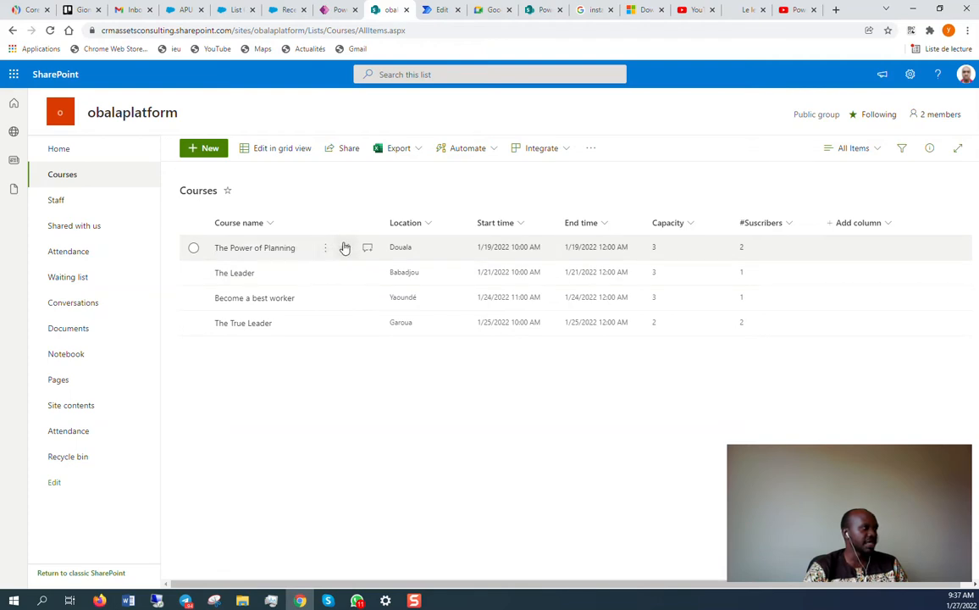
click(68, 280)
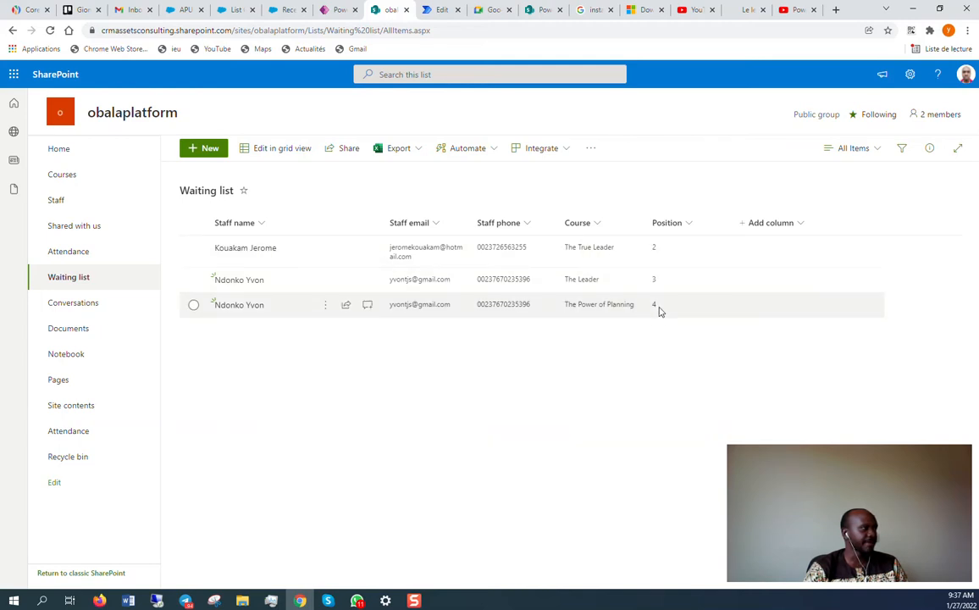
Add and save a Waiting list item for The Power of Planning with the staff member's name, email and phone.
click(210, 149)
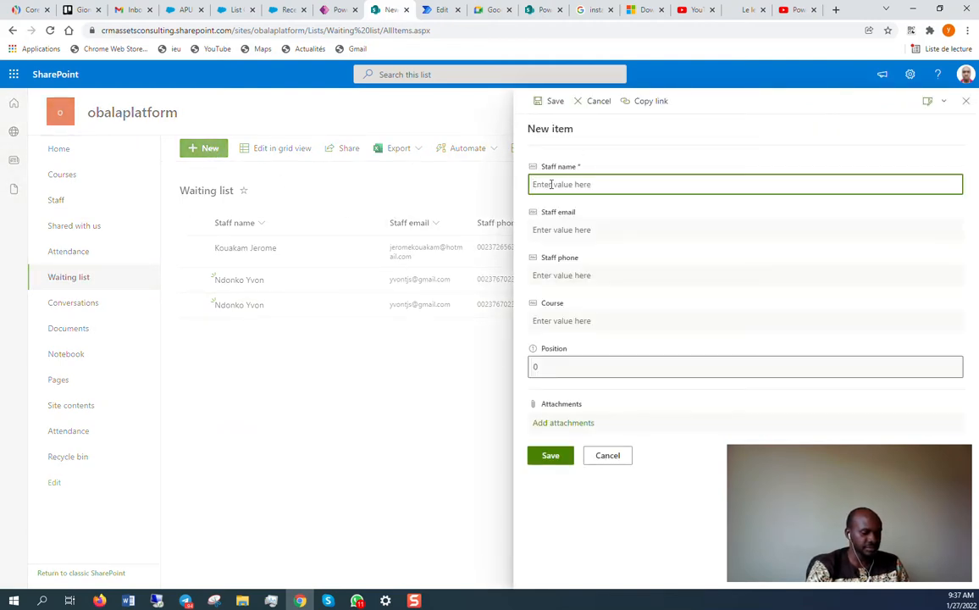
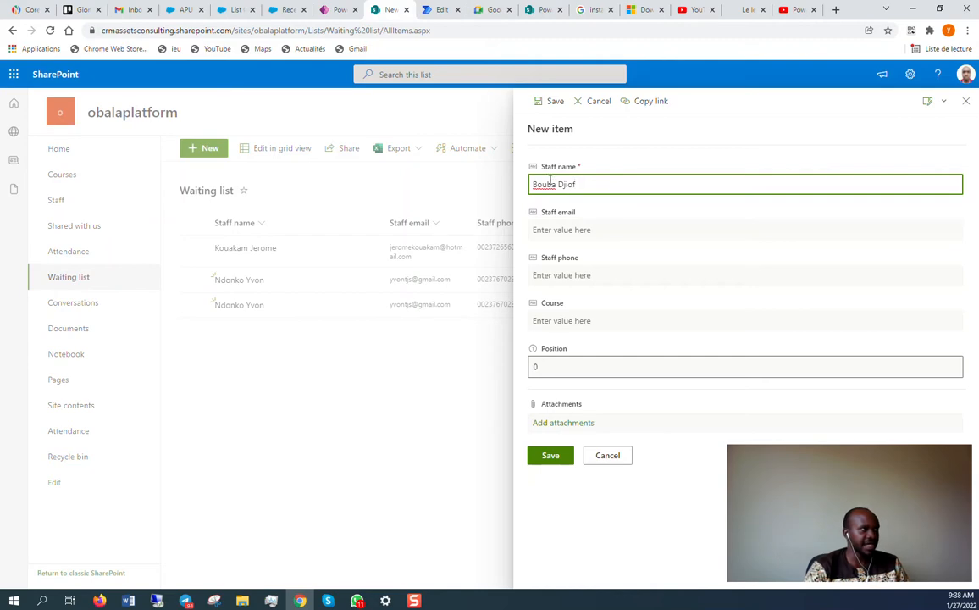
click(554, 230)
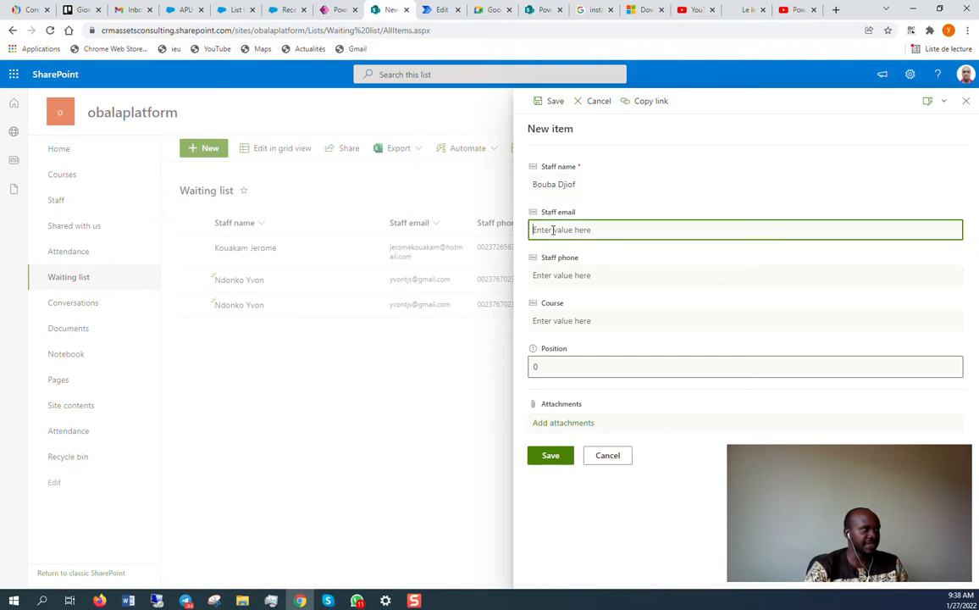
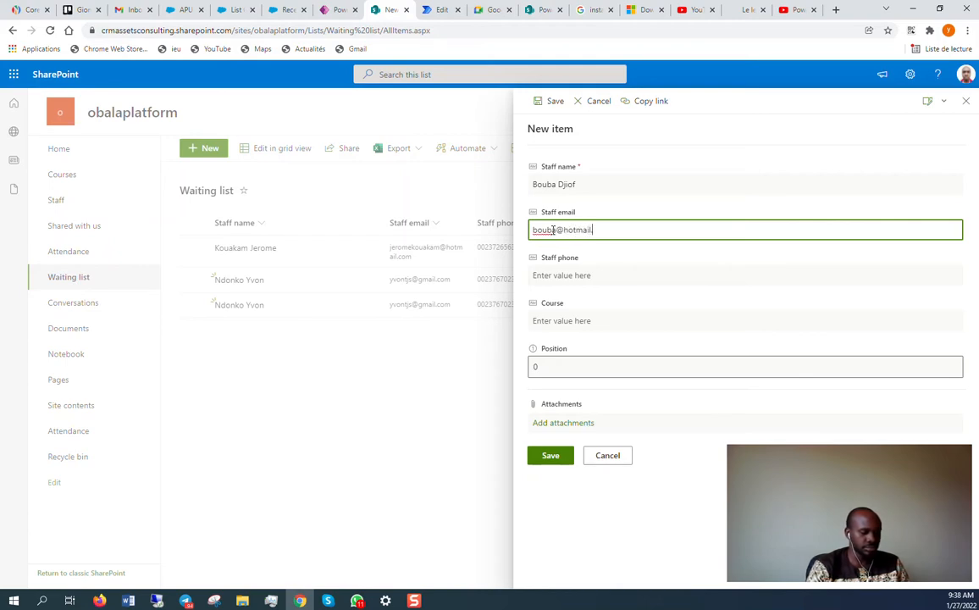
click(571, 274)
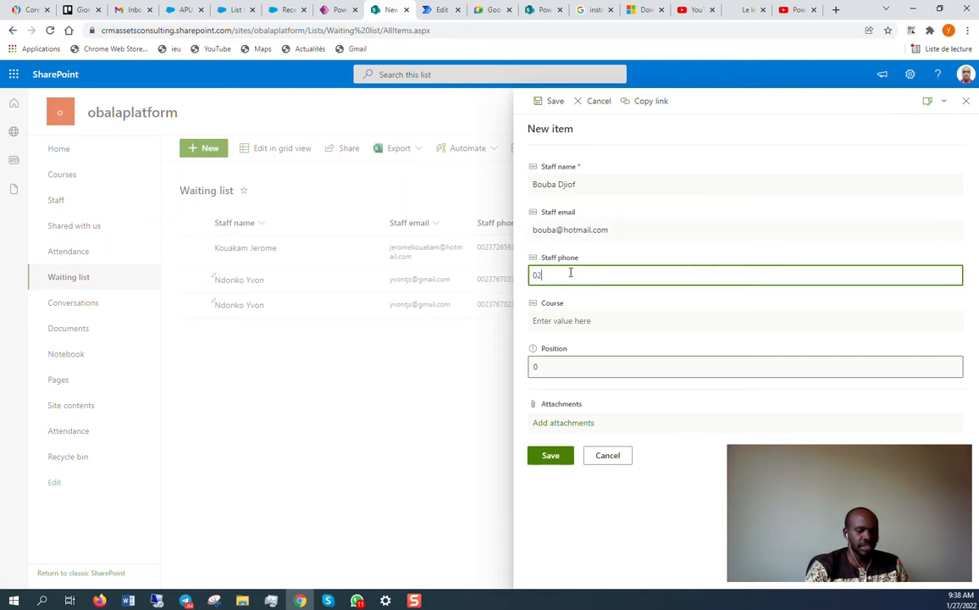
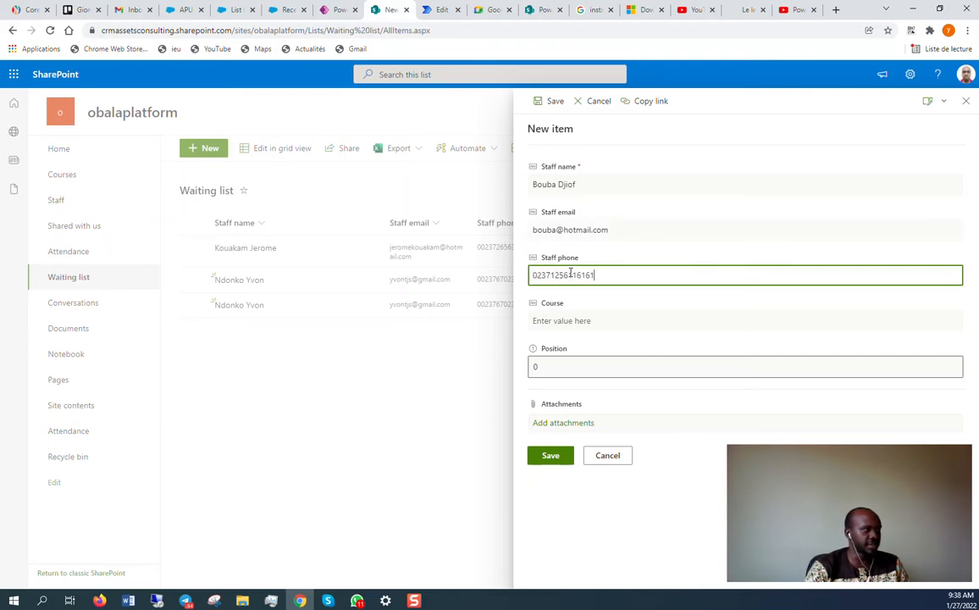
click(583, 321)
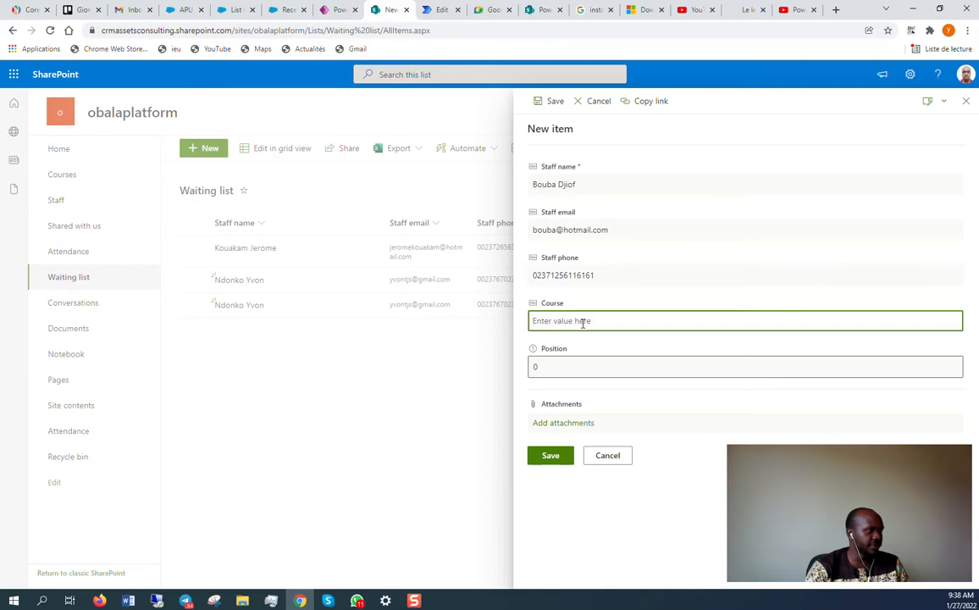
text(The )
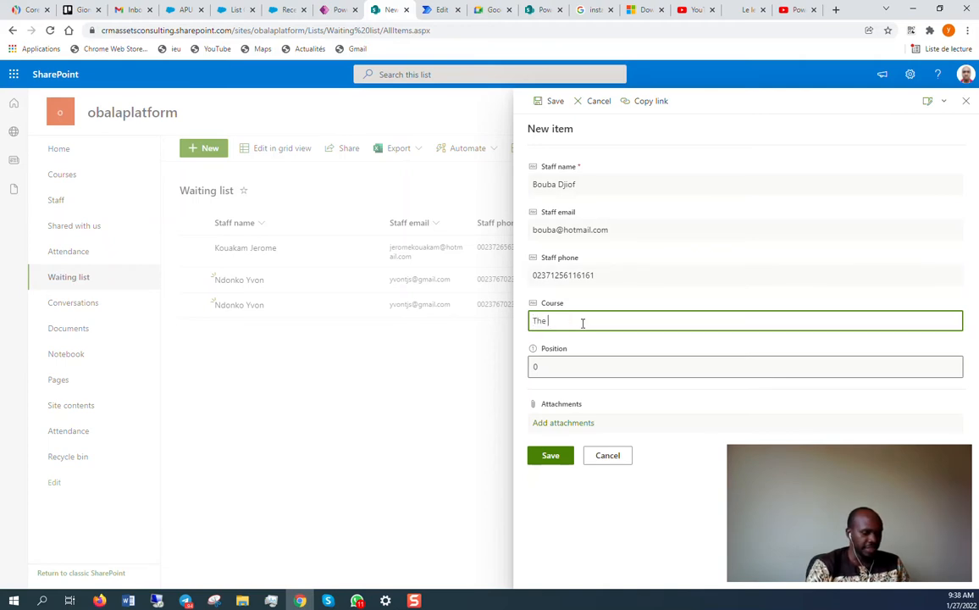
text(Power Of Planning)
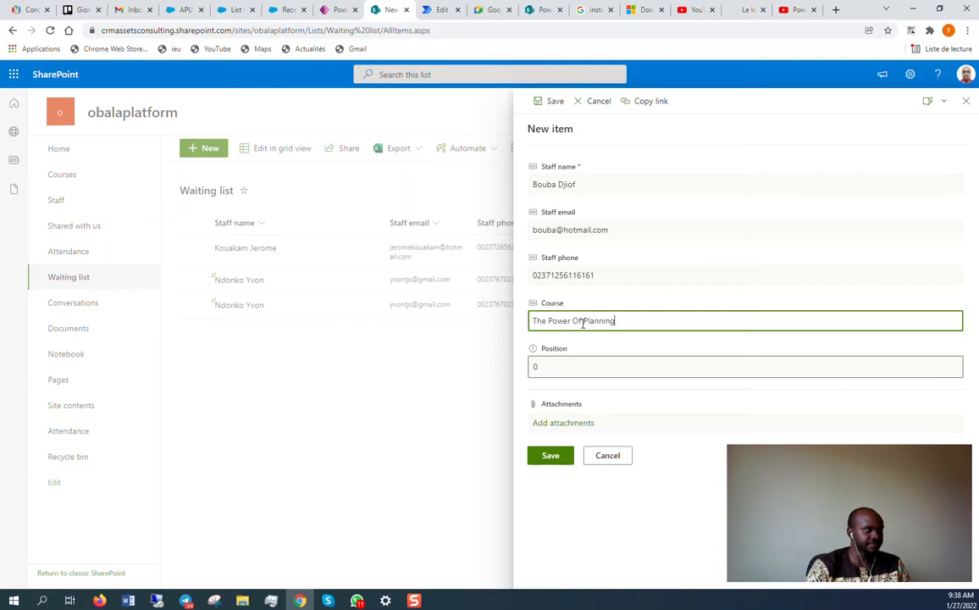
click(561, 456)
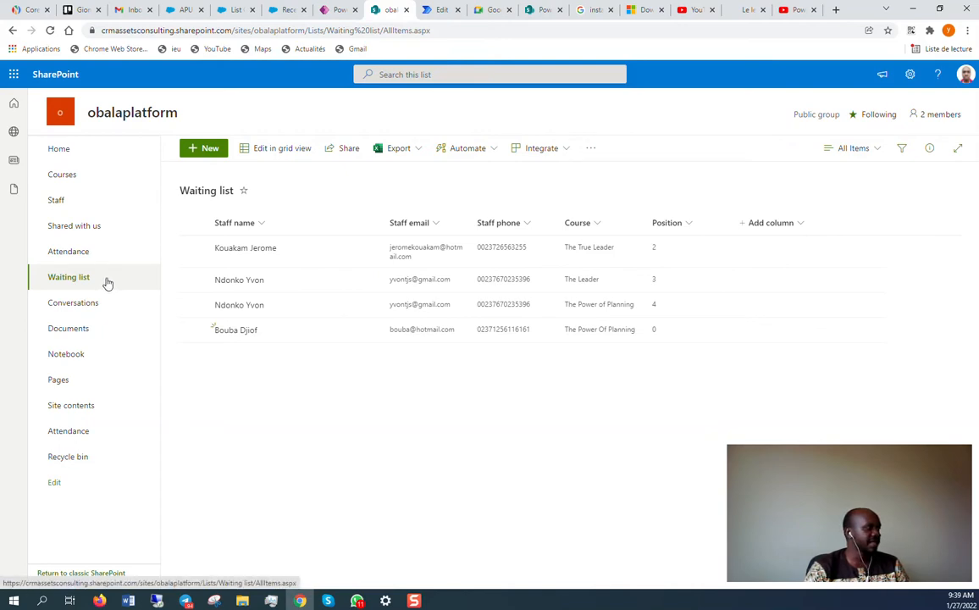
Revisit Courses, Attendance, Waiting list and Attendance again, then bring up the Power Automate flows.
click(84, 176)
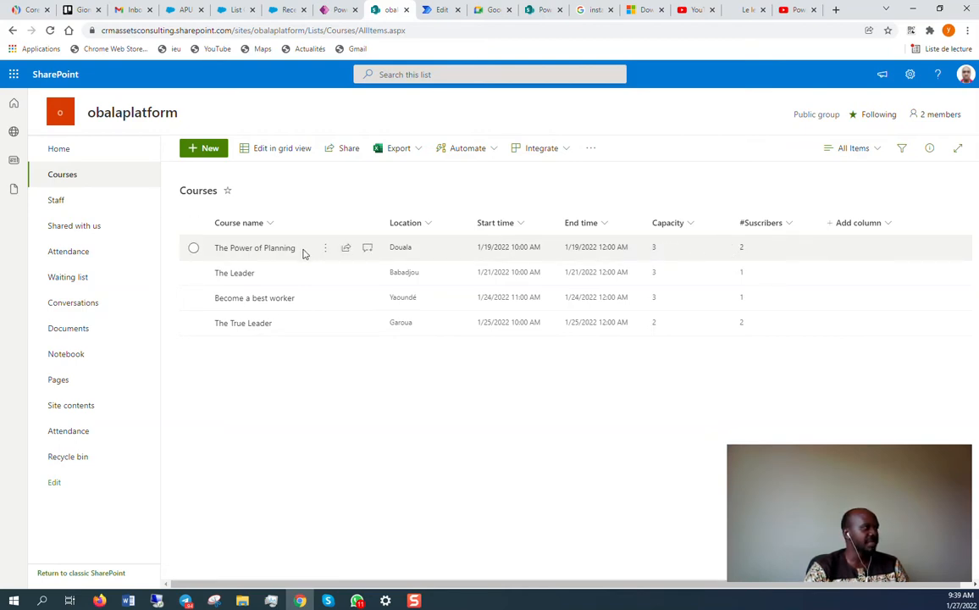
click(76, 253)
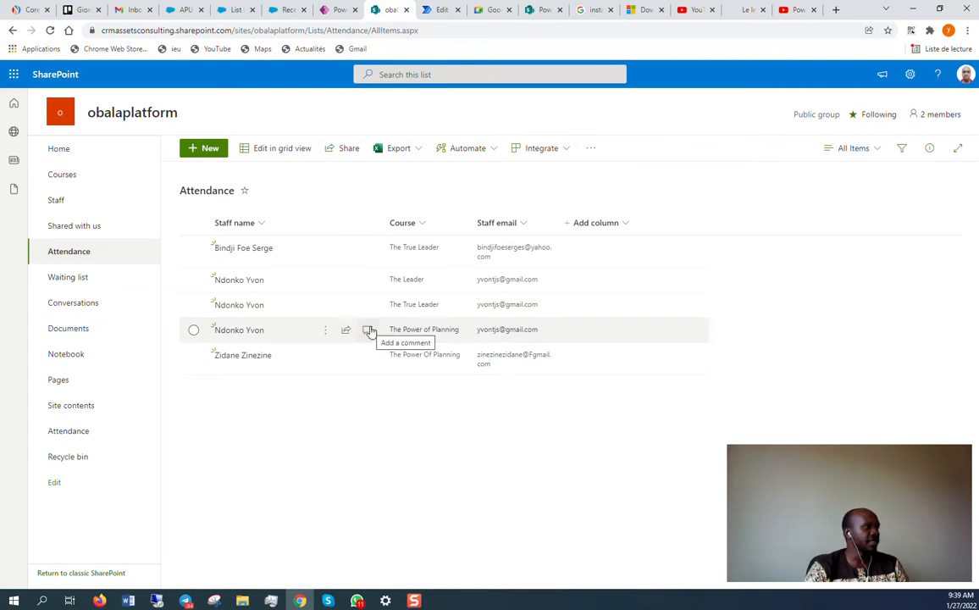
click(73, 280)
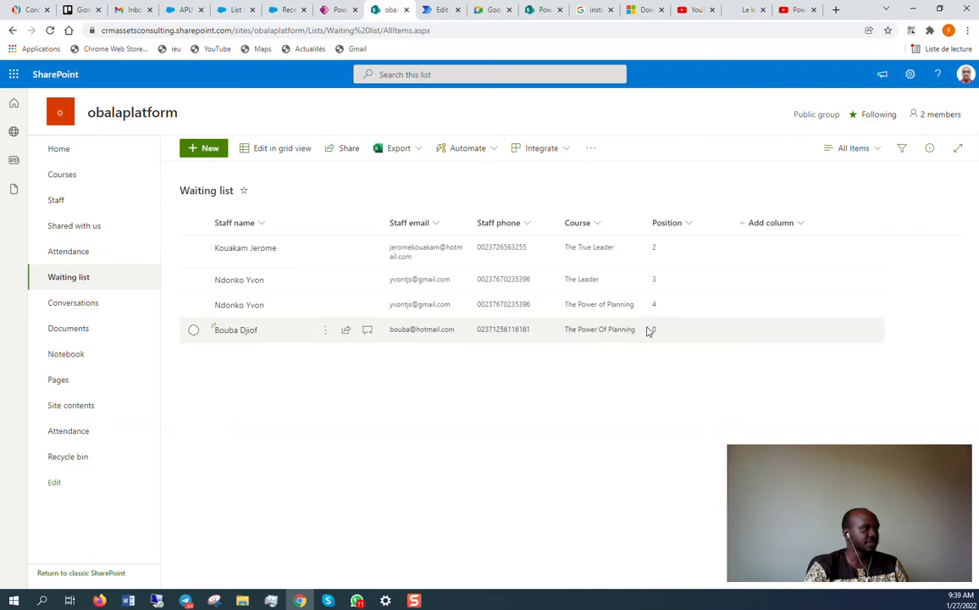
click(72, 252)
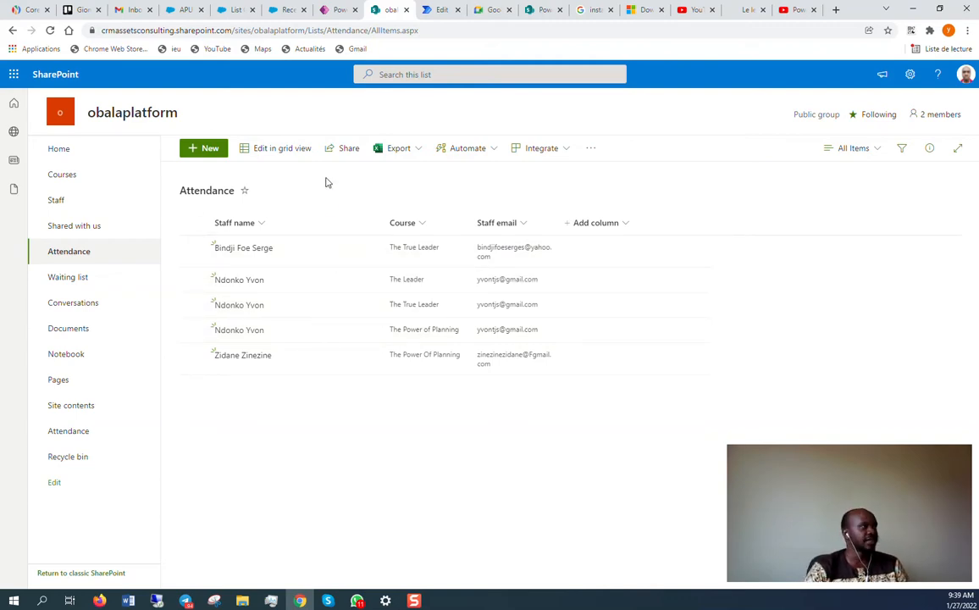
click(437, 9)
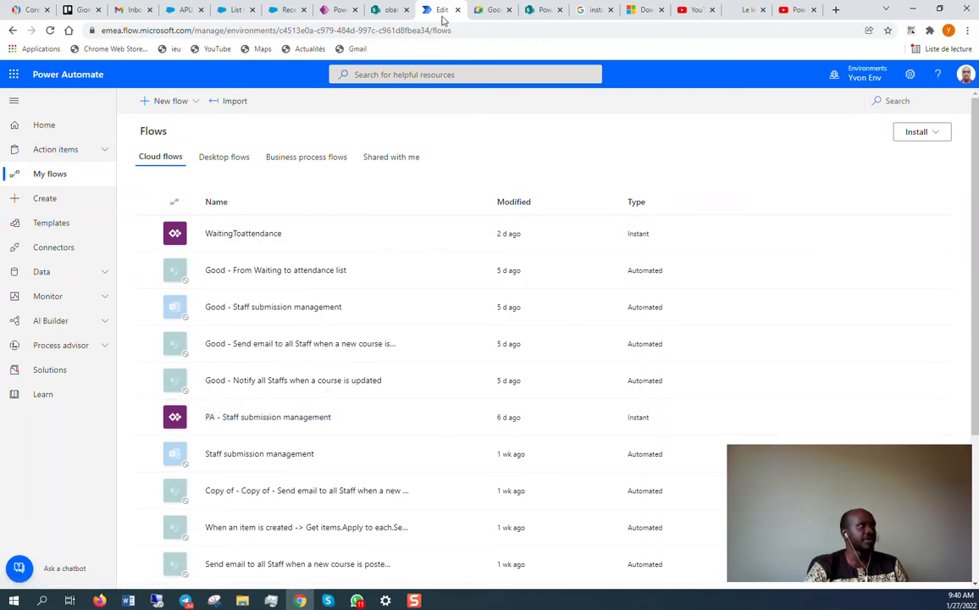
Sign in to the Training App preview with the staff account's email and password.
click(334, 10)
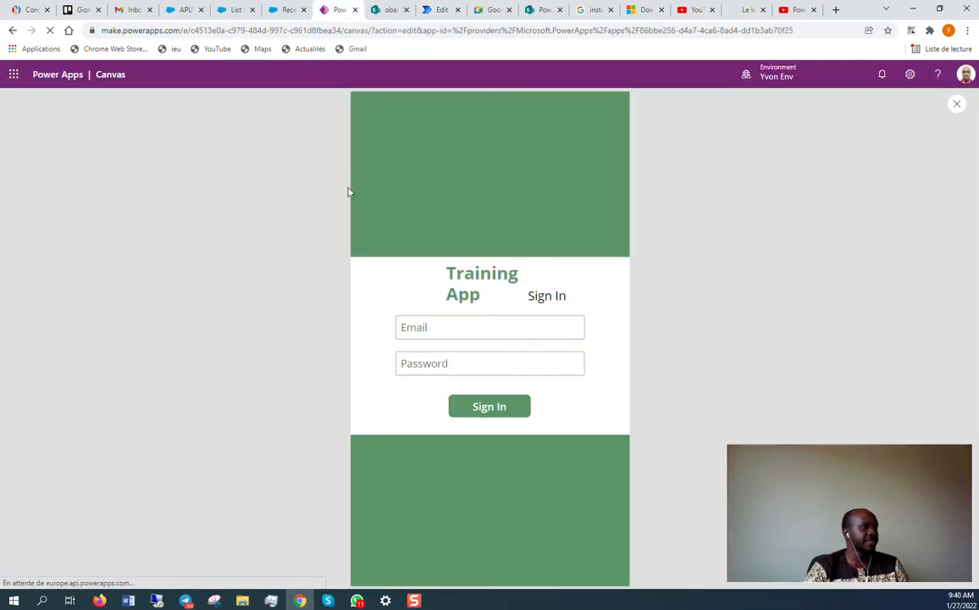
click(447, 324)
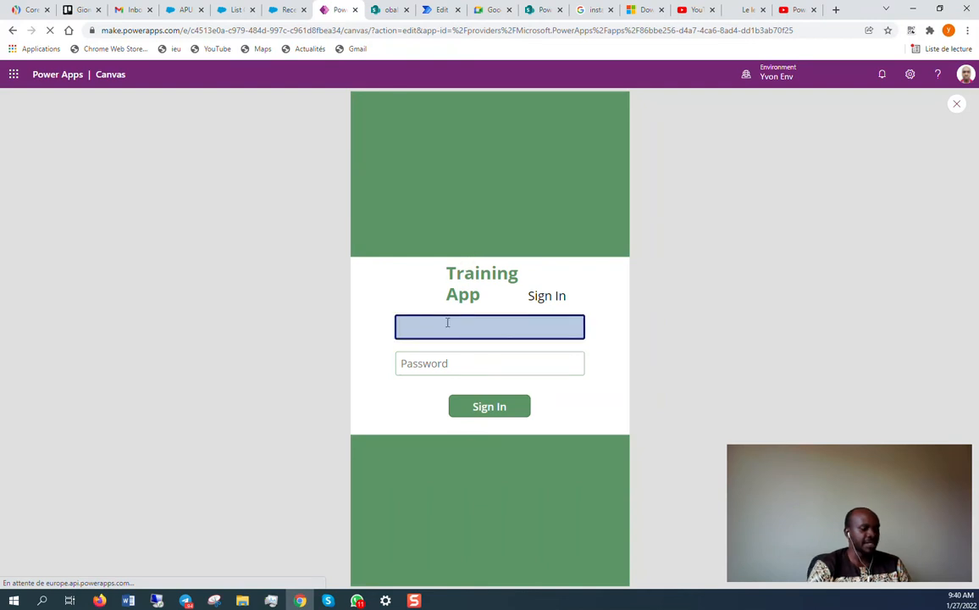
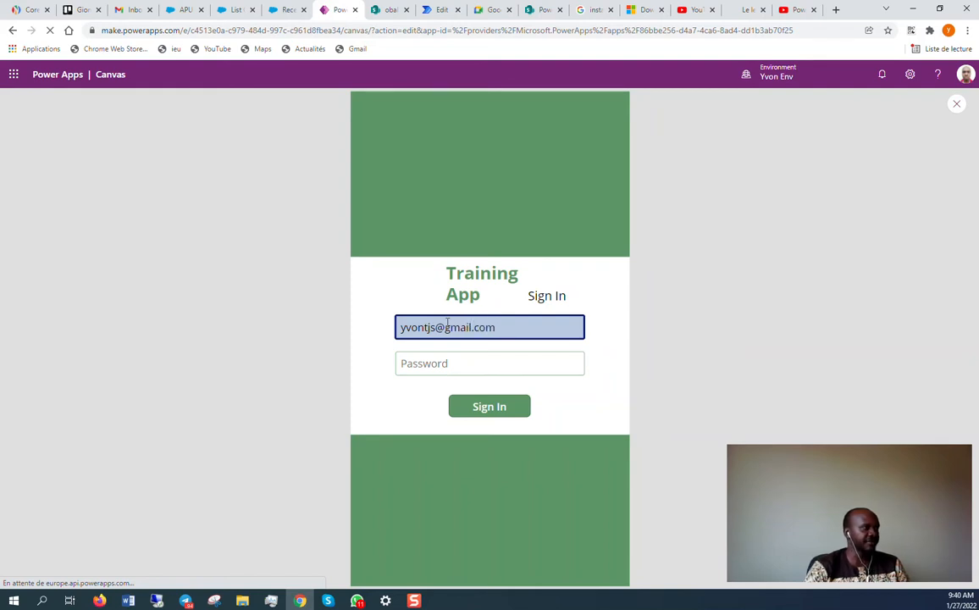
click(478, 363)
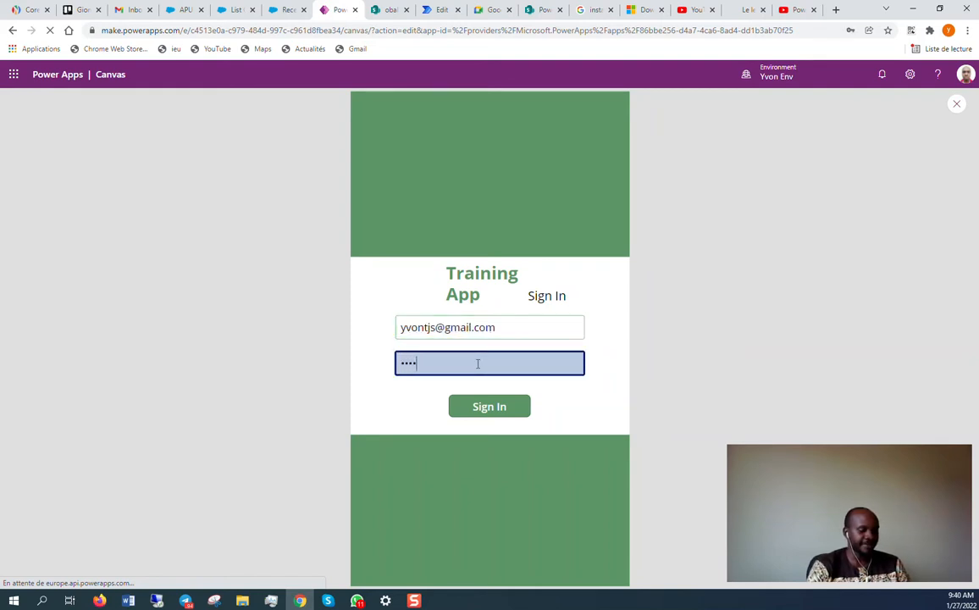
click(503, 408)
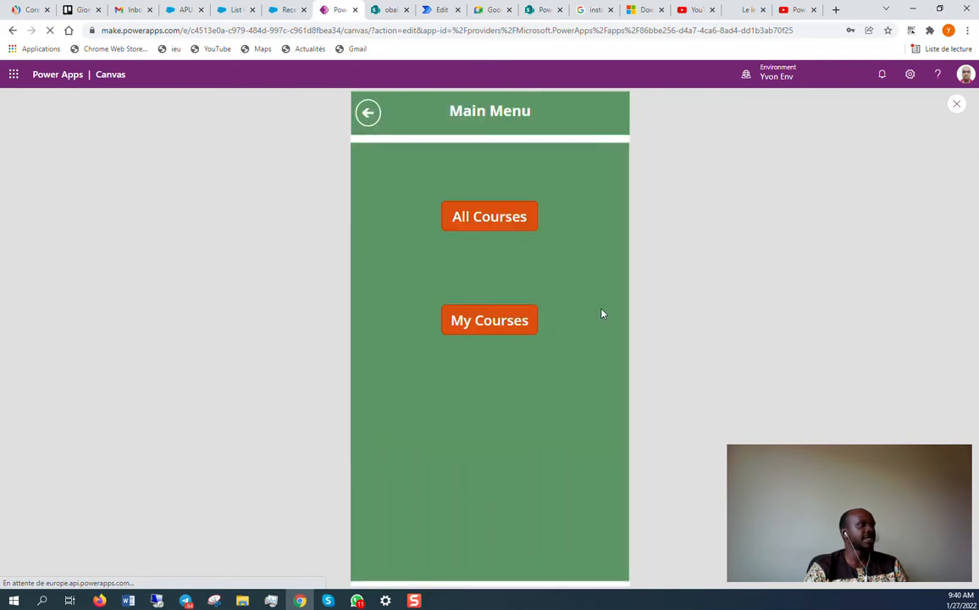
Open All Courses in the Training App and compare it with the SharePoint Courses list.
click(508, 220)
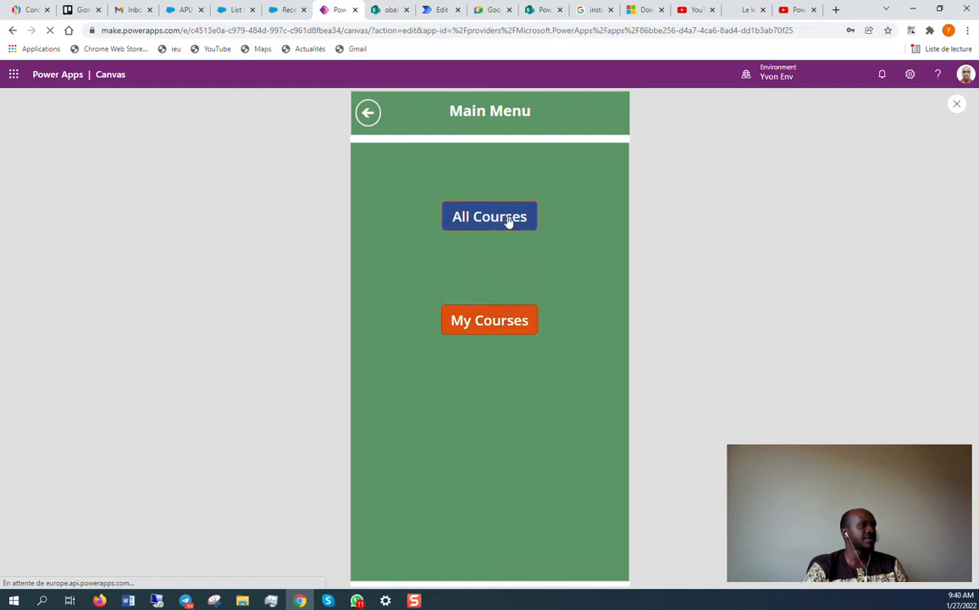
click(507, 221)
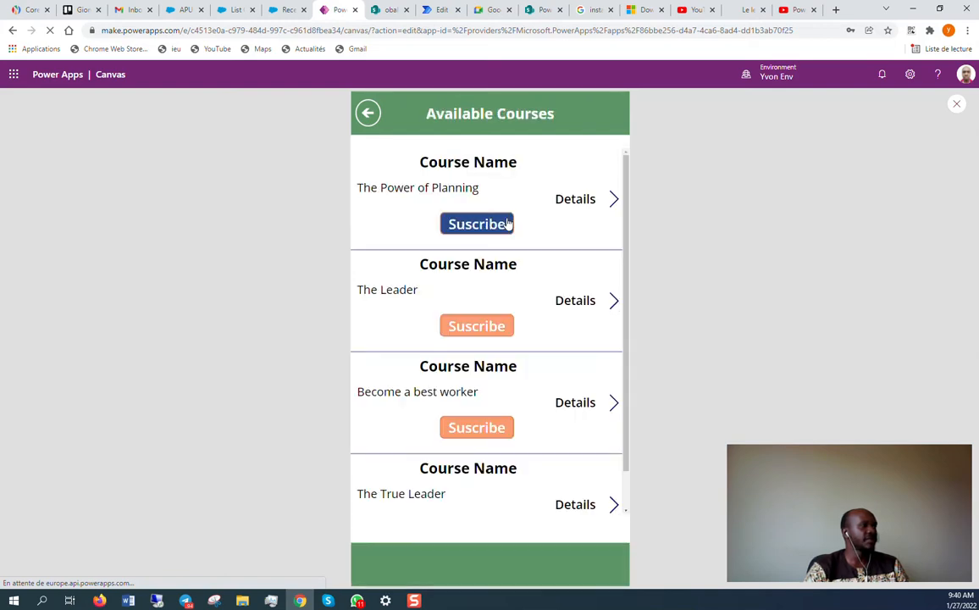
scroll(547, 355, down, 1)
scroll(546, 356, up, 1)
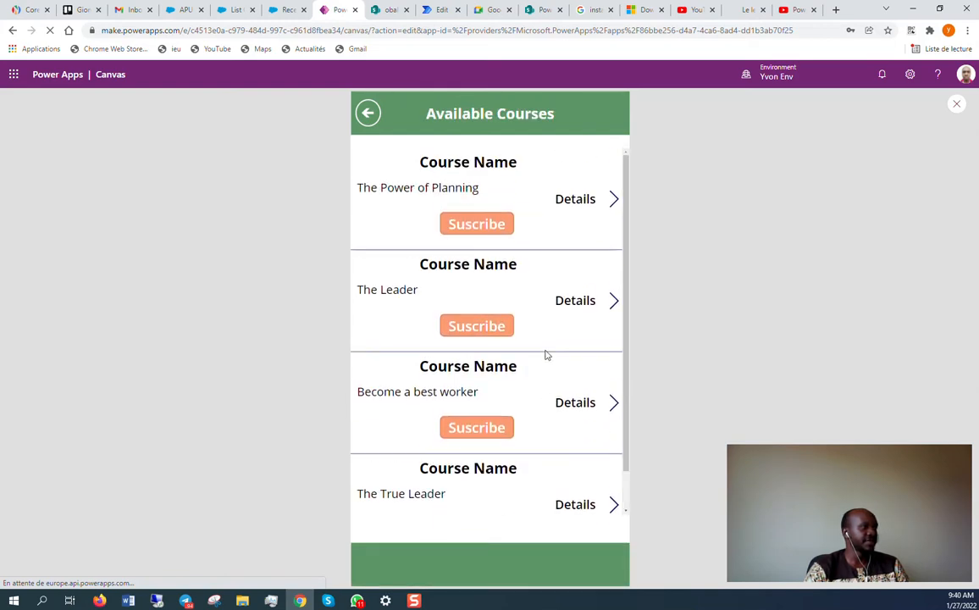
scroll(546, 354, down, 1)
click(378, 10)
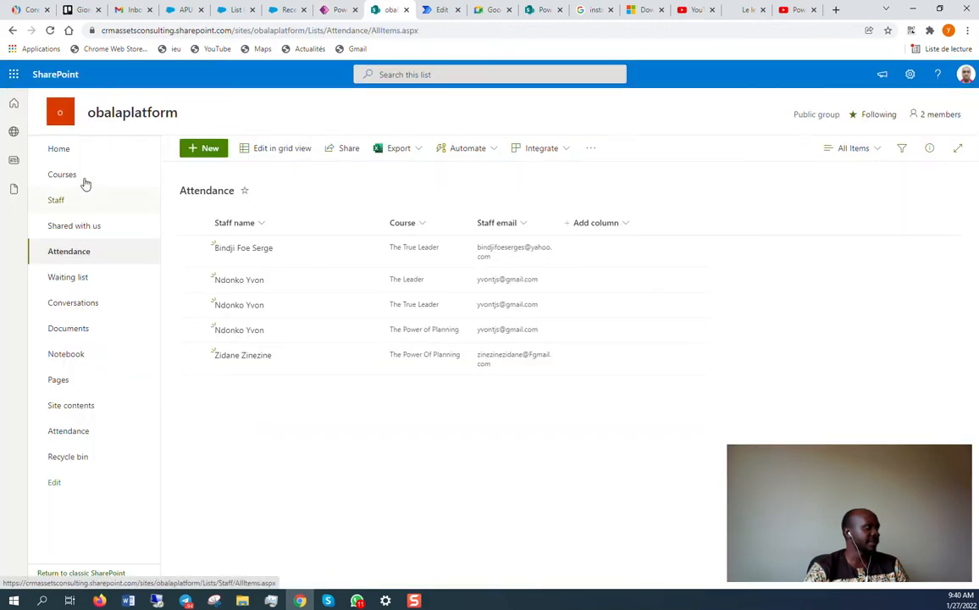
click(83, 179)
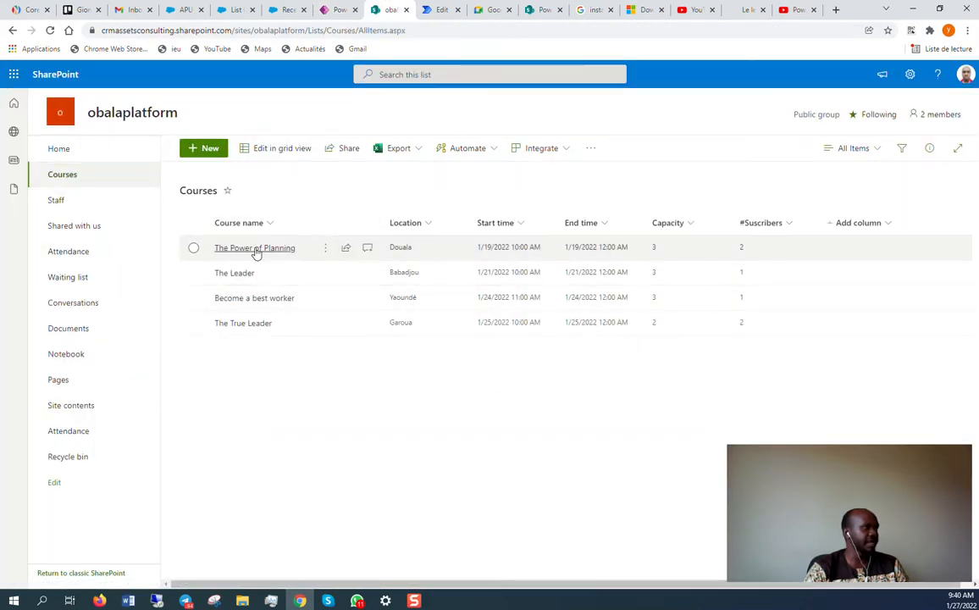
click(327, 9)
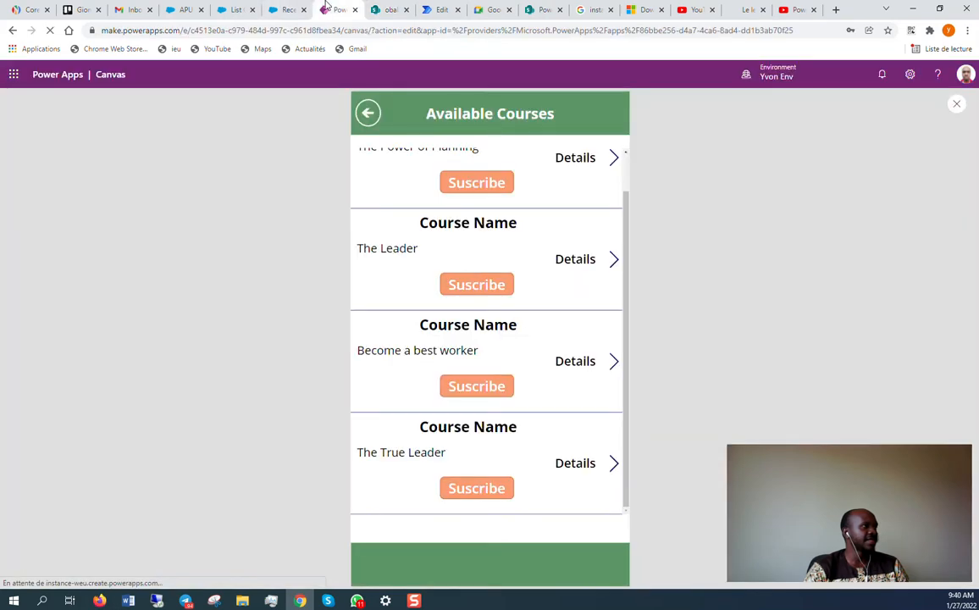
Subscribe to The Leader, view The Power of Planning details, then return to SharePoint Courses.
click(476, 283)
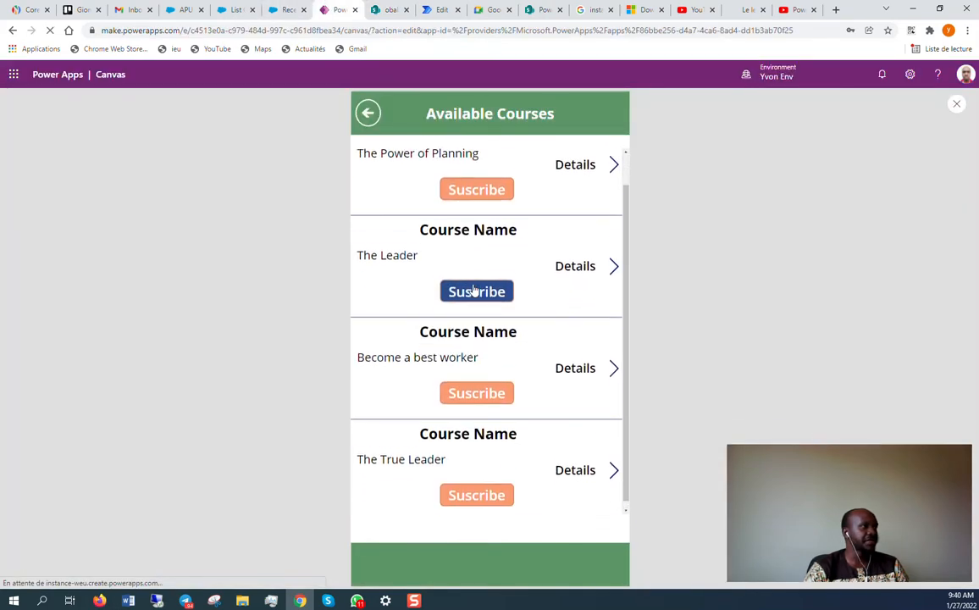
scroll(503, 274, down, 1)
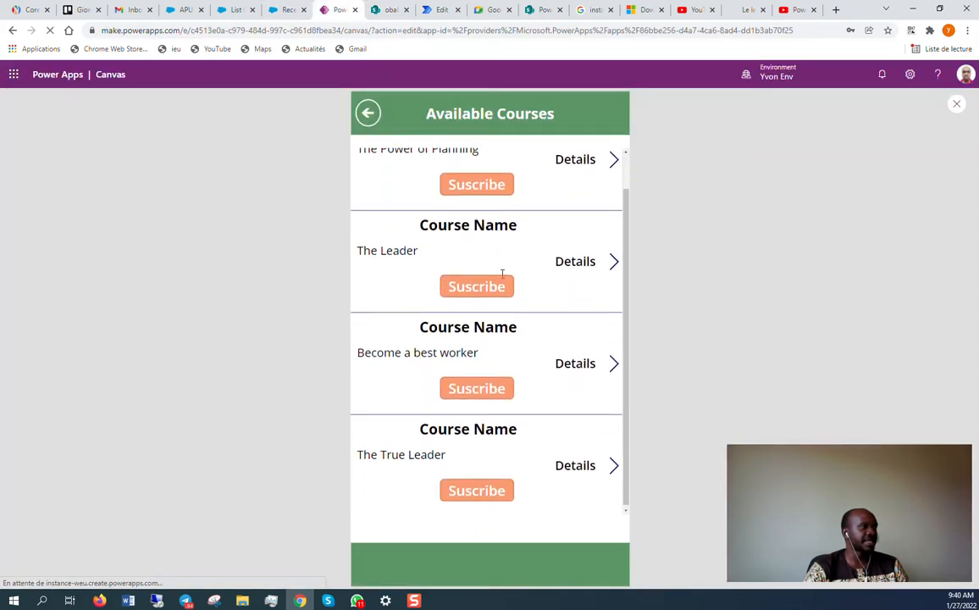
scroll(498, 271, up, 1)
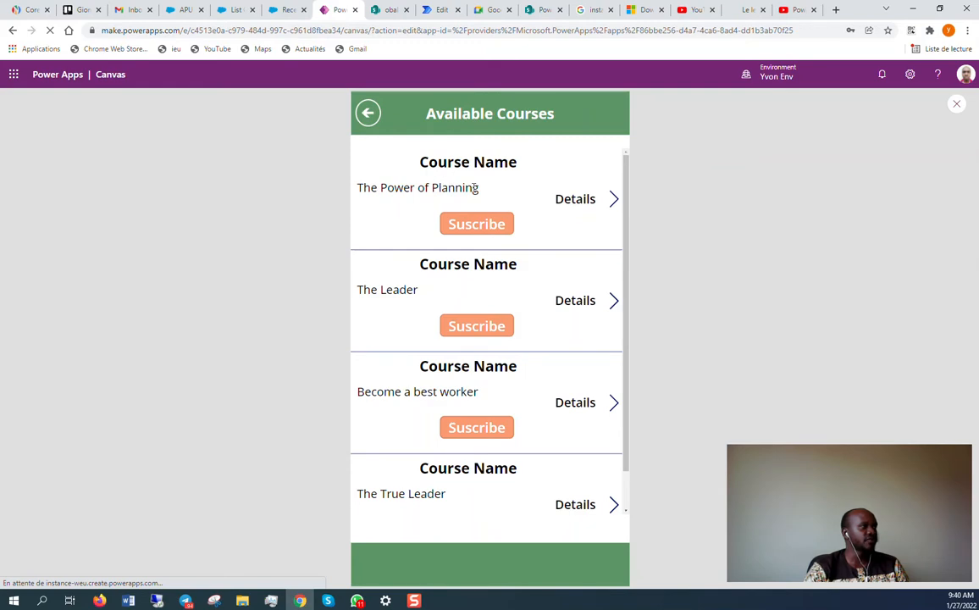
click(615, 200)
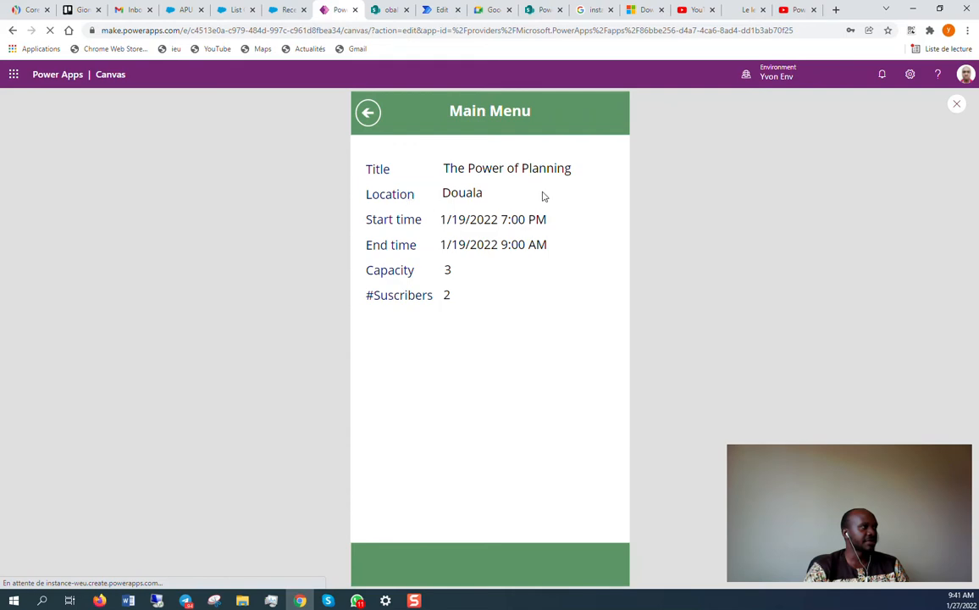
click(369, 114)
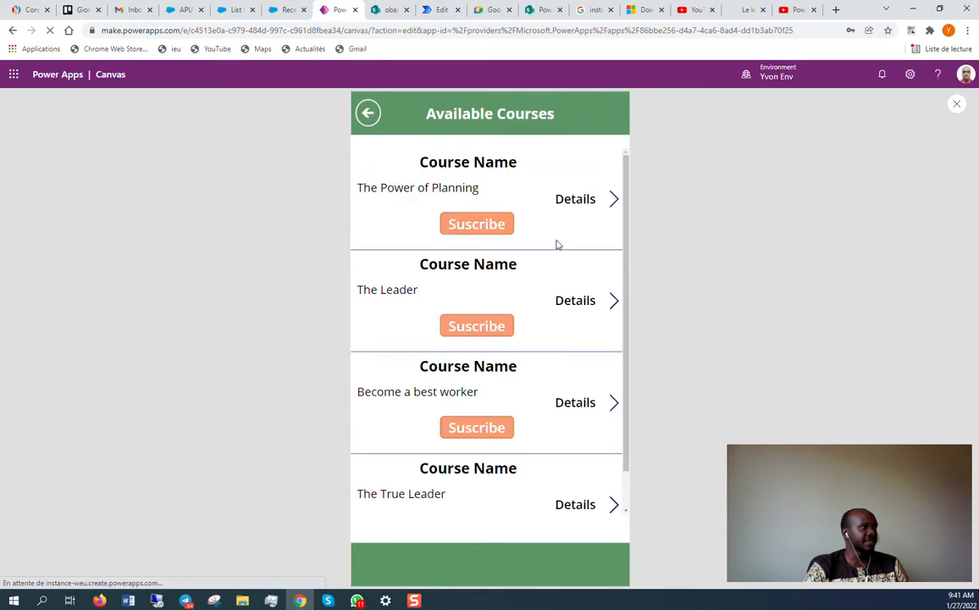
scroll(558, 245, down, 1)
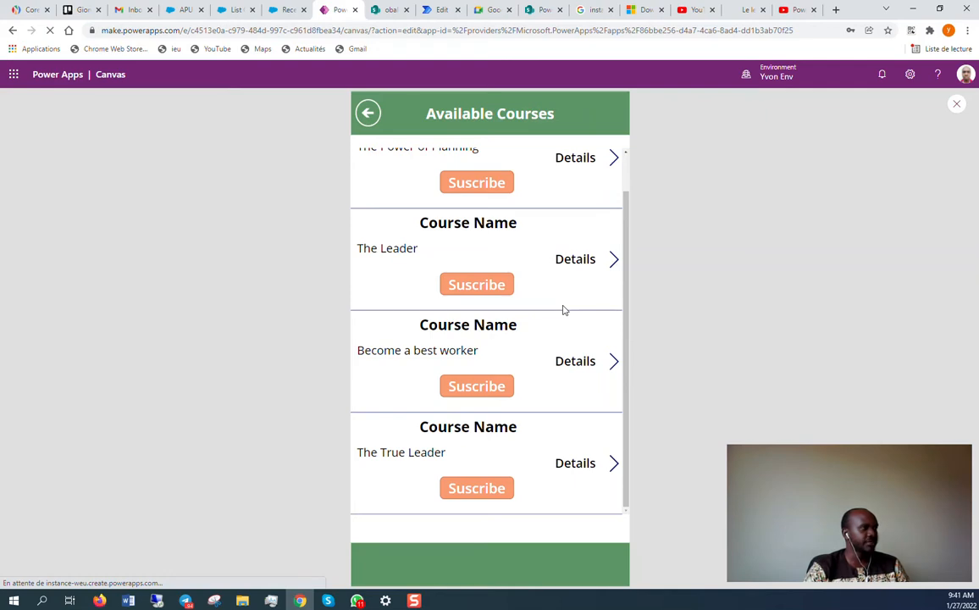
click(388, 8)
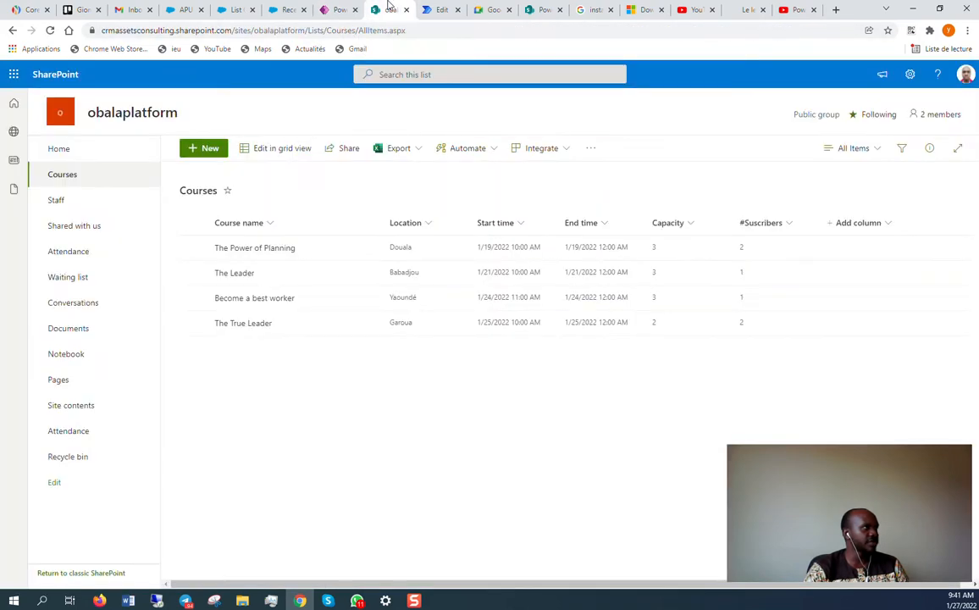
Check Attendance, open Become a best worker for editing and cancel, then return to Power Apps.
click(77, 255)
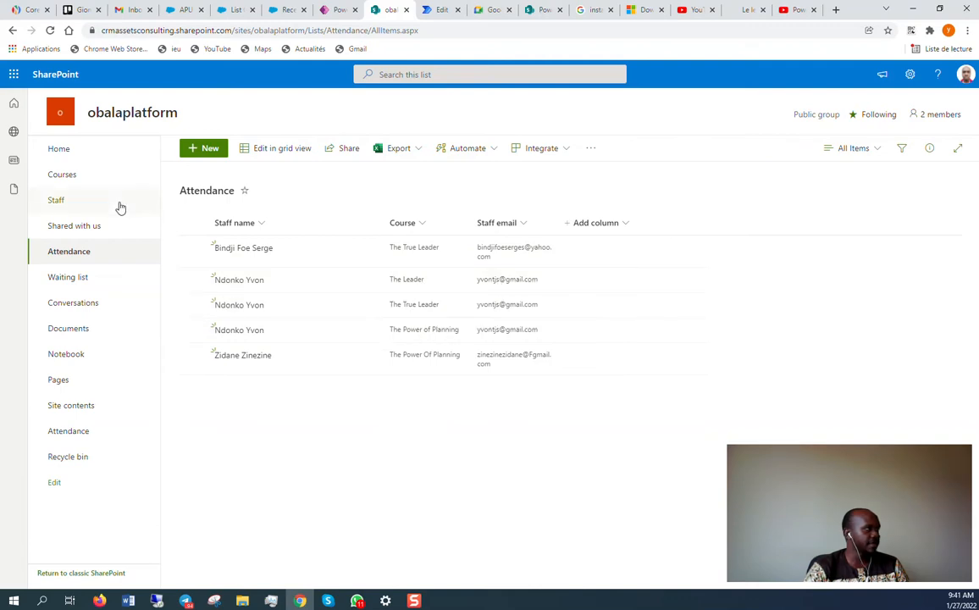
click(78, 178)
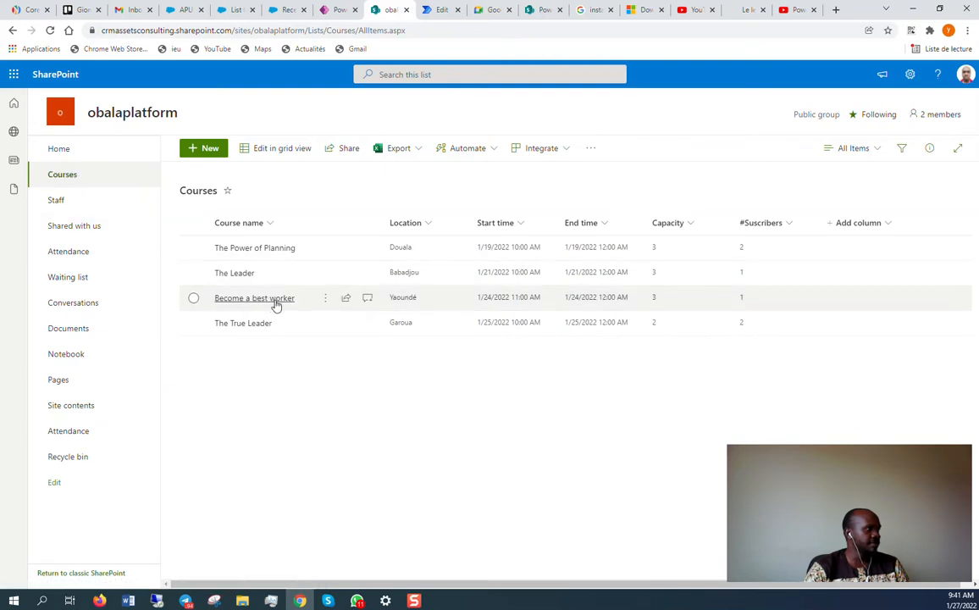
click(193, 298)
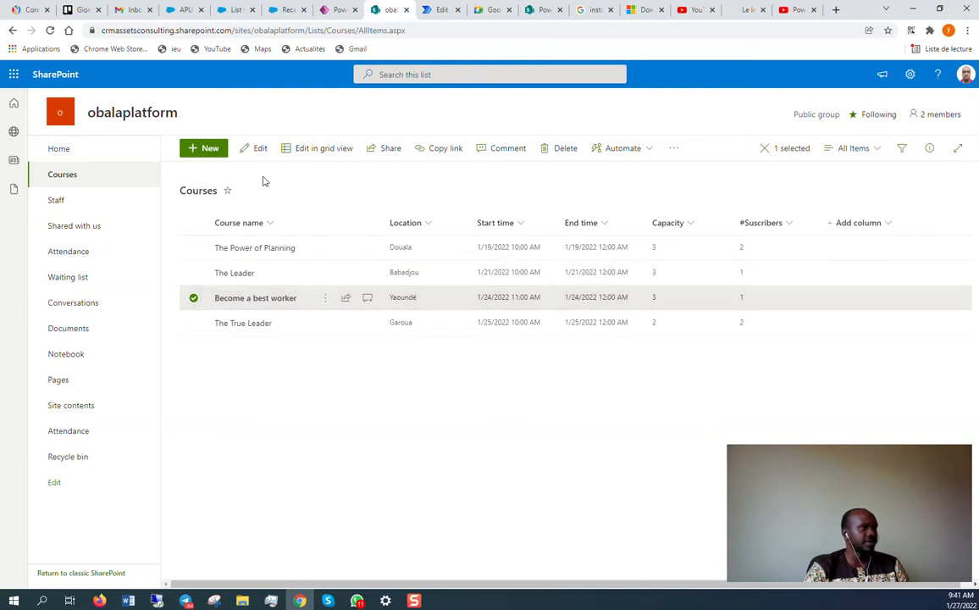
click(245, 152)
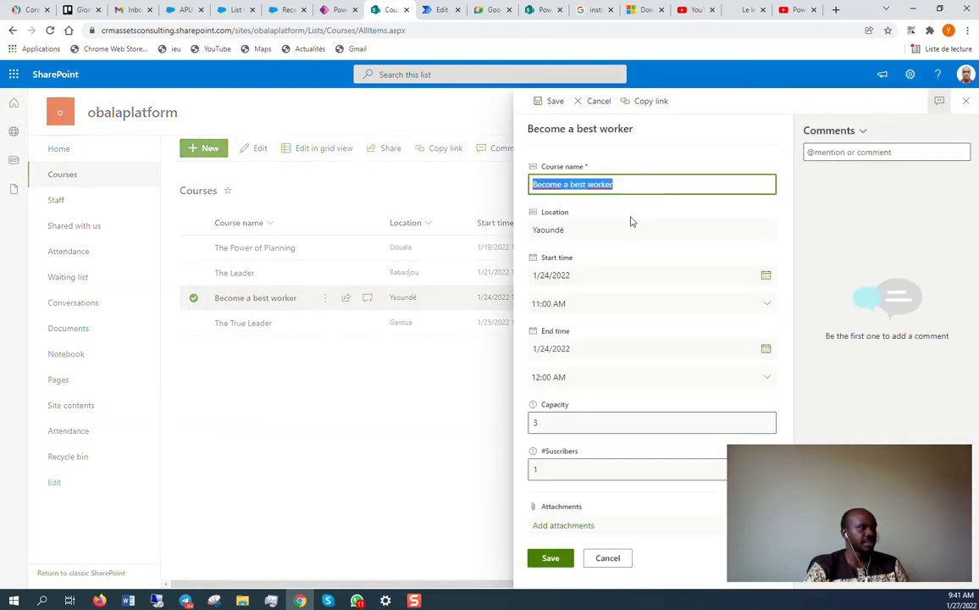
click(606, 558)
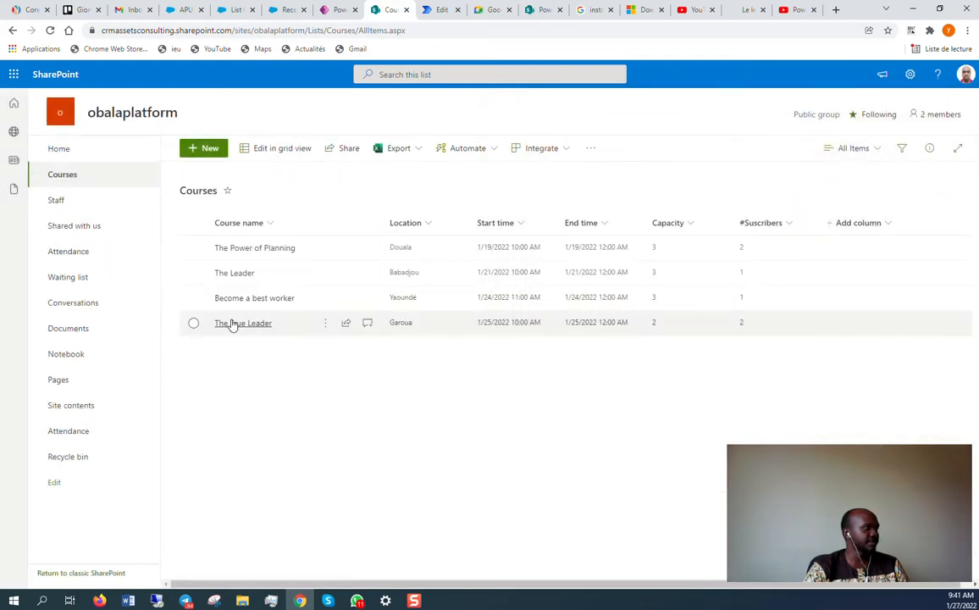
click(336, 9)
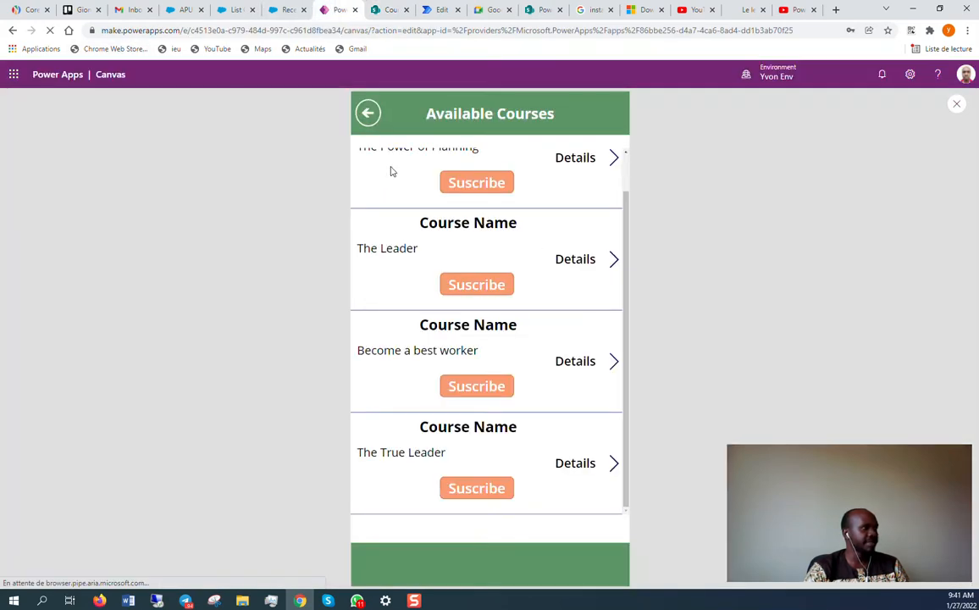
Submit a subscription to Become a best worker with the staff member's name, email and phone.
click(493, 389)
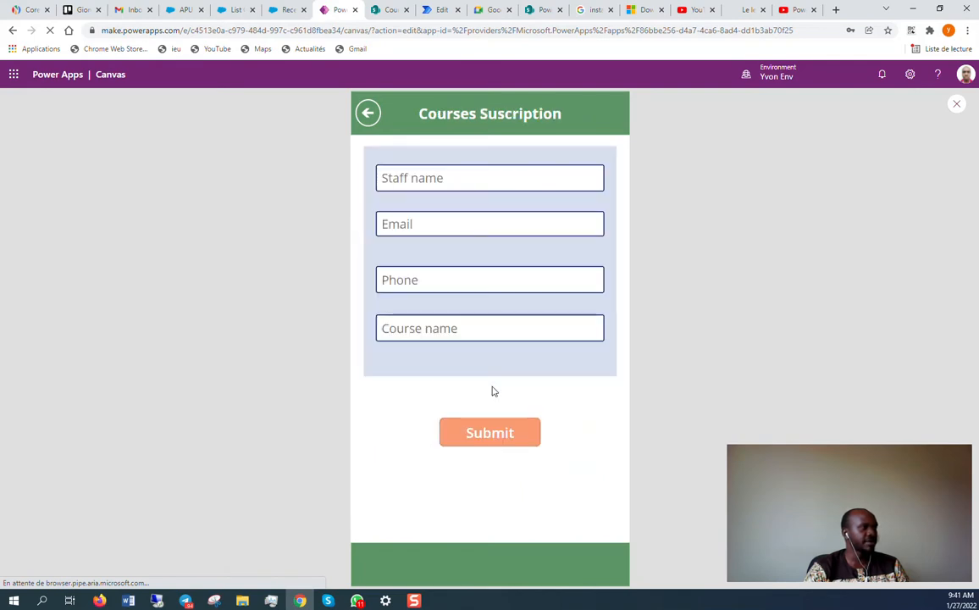
click(434, 178)
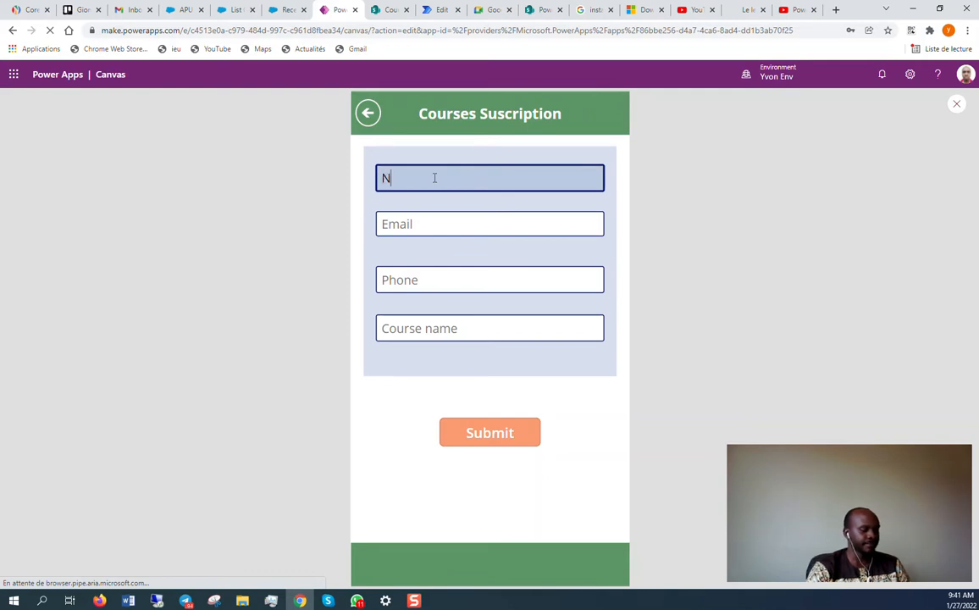
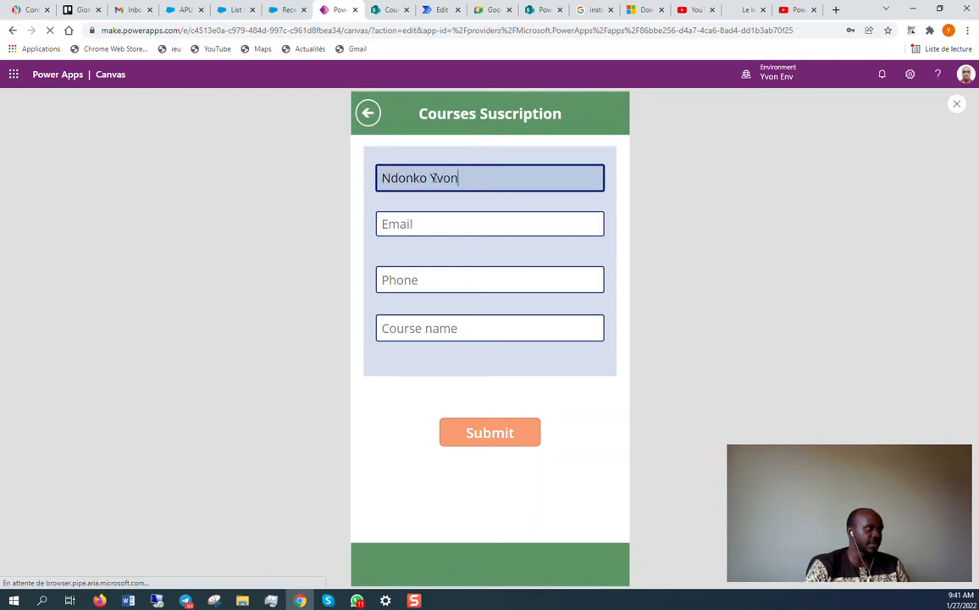
click(434, 221)
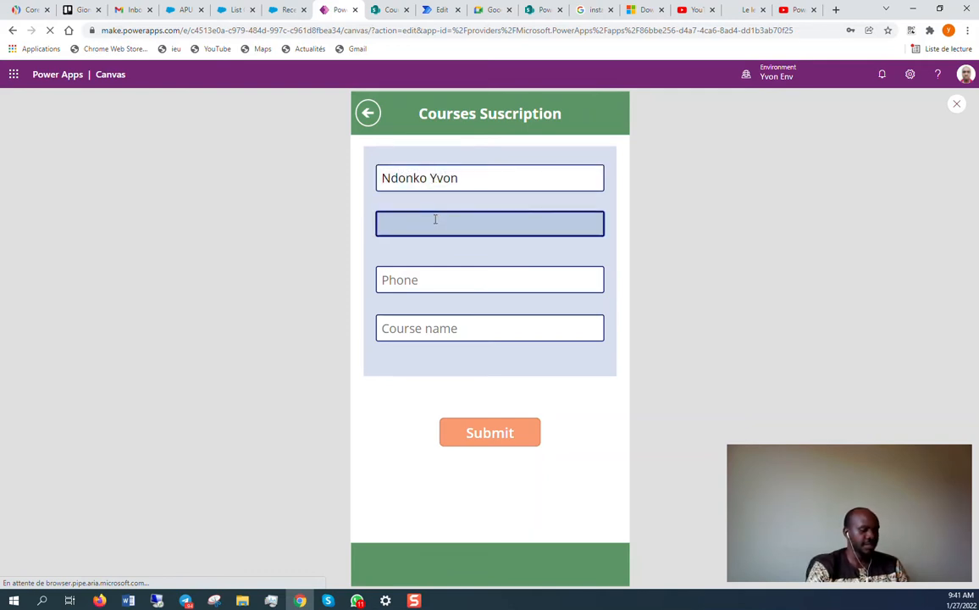
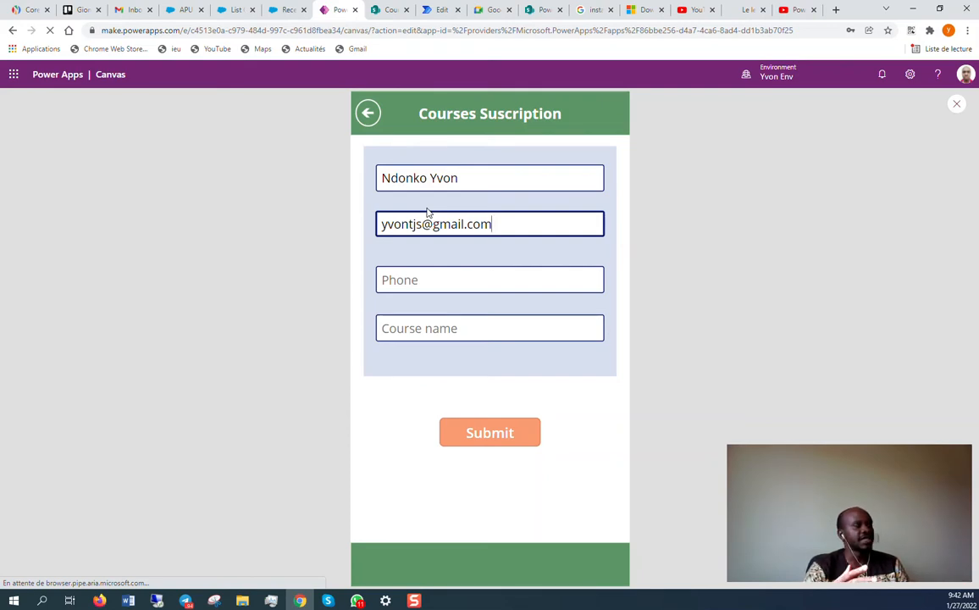
click(426, 283)
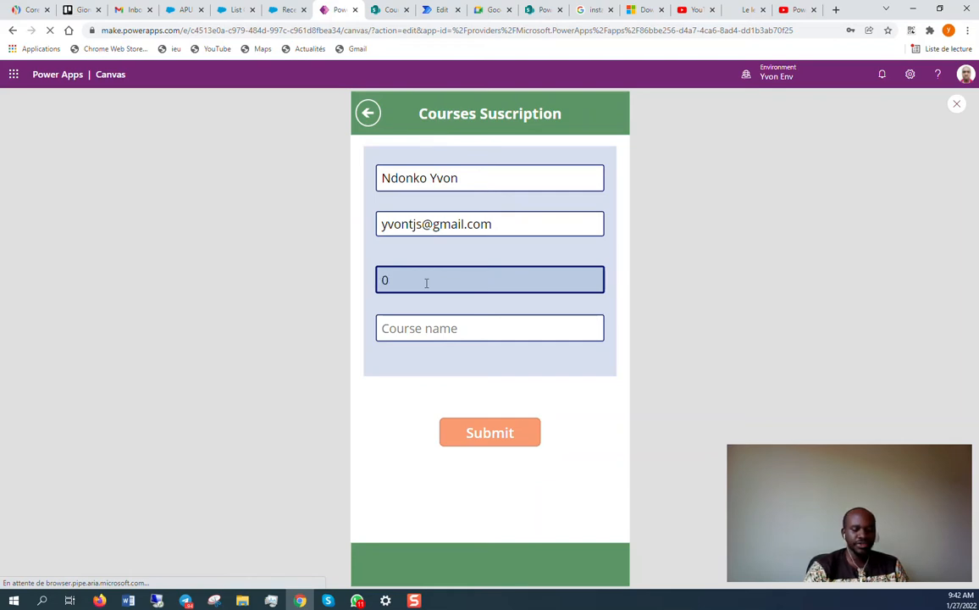
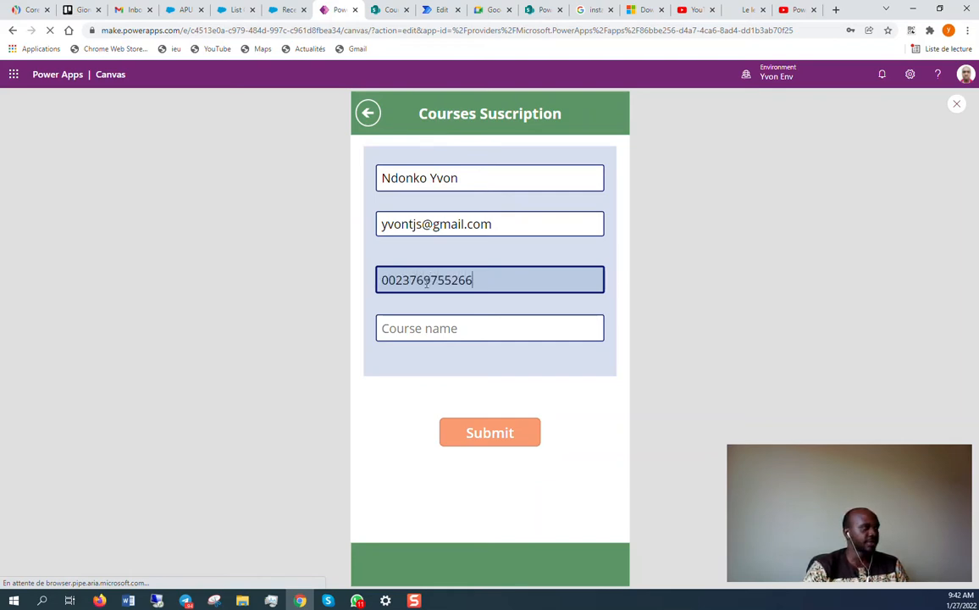
click(422, 325)
text(Become a best worker)
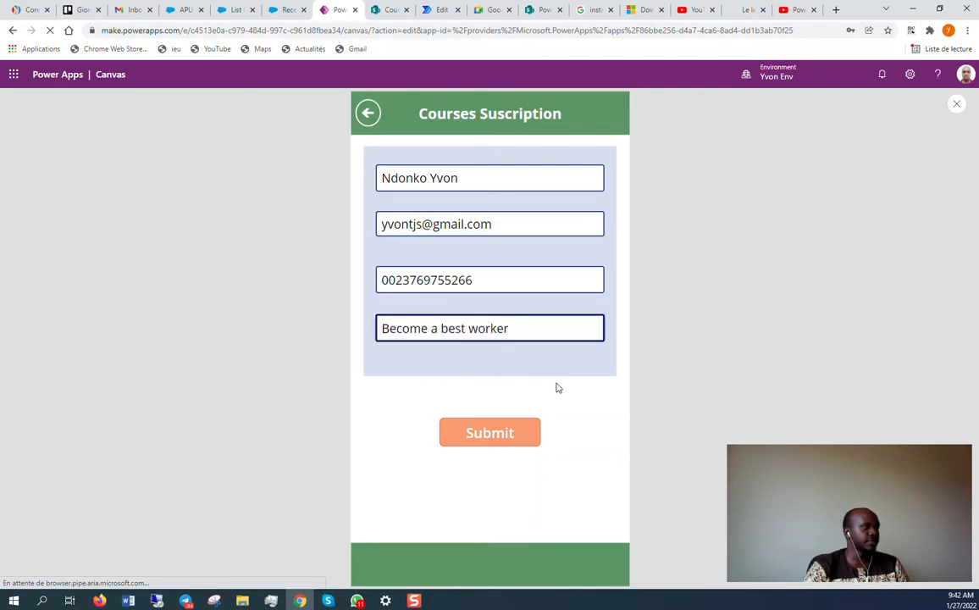
click(510, 436)
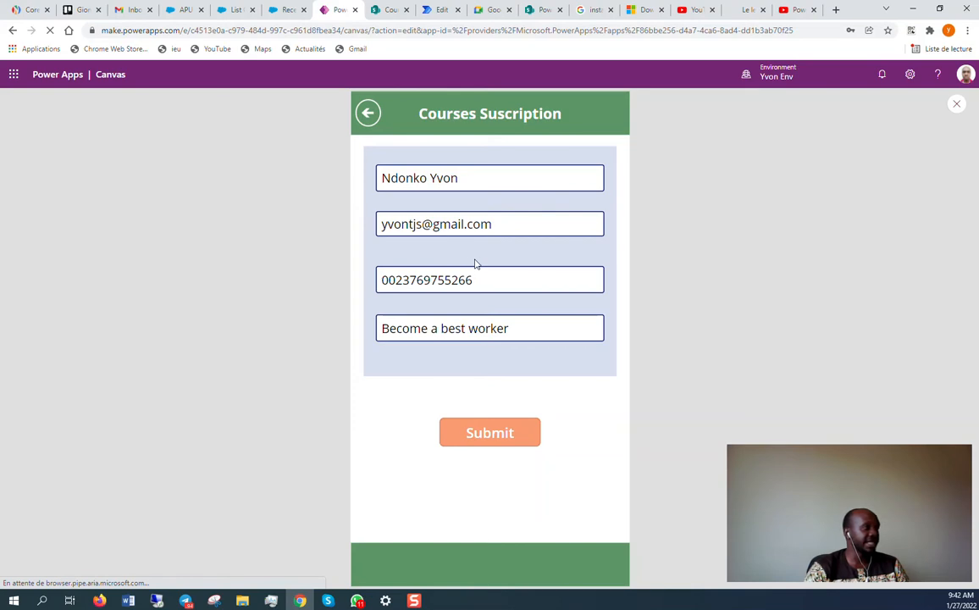
click(381, 7)
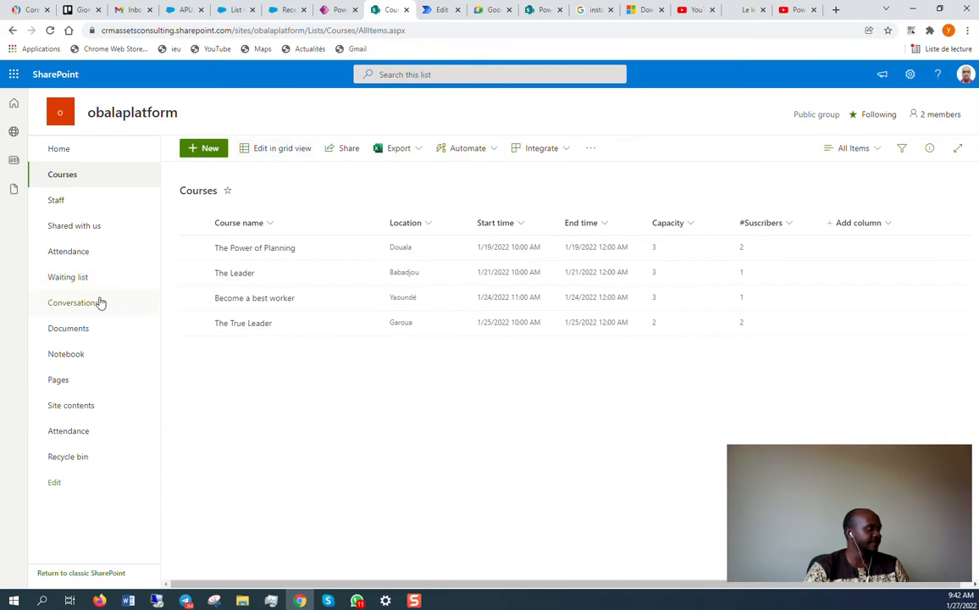
Reload the Attendance list to see the new Become a best worker entry, then return to the app.
click(86, 253)
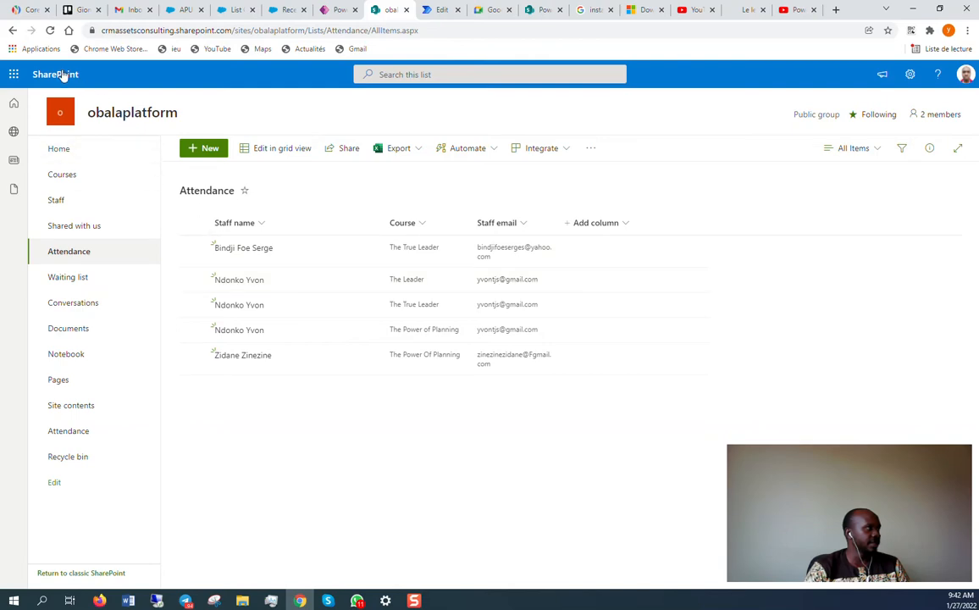
click(50, 30)
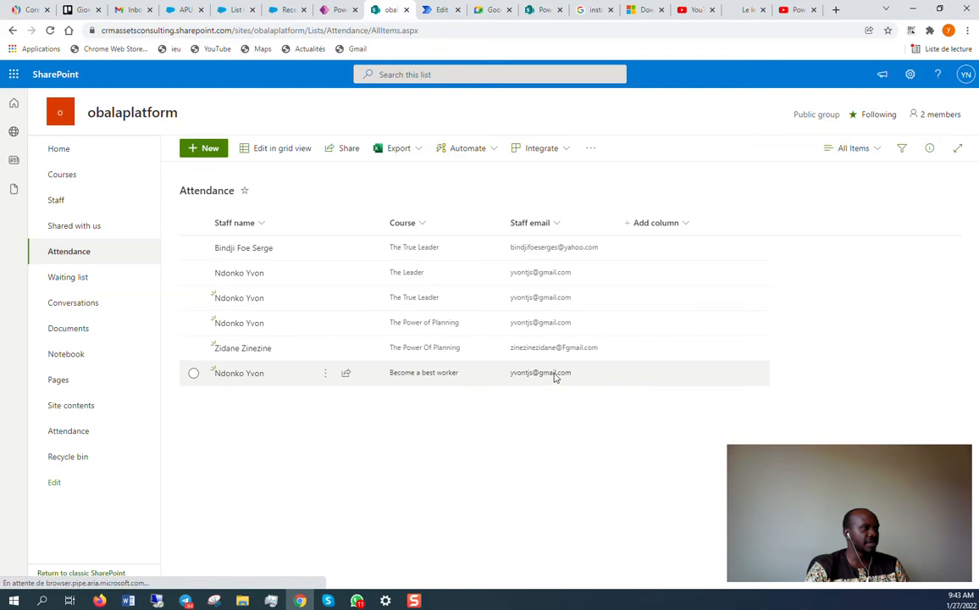
click(337, 9)
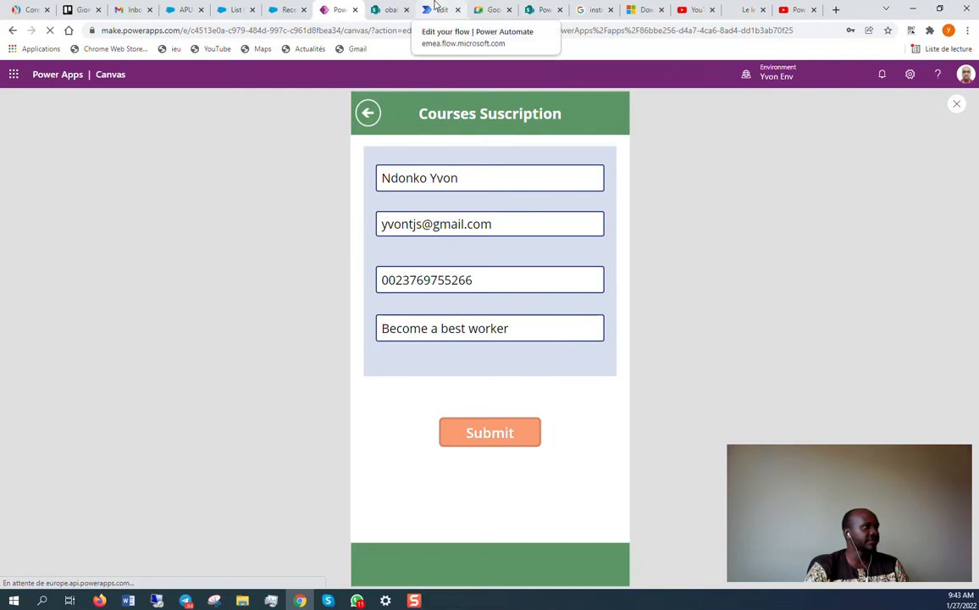
Open PA - Staff submission management in the flow editor and expand its vStaffname step.
click(436, 8)
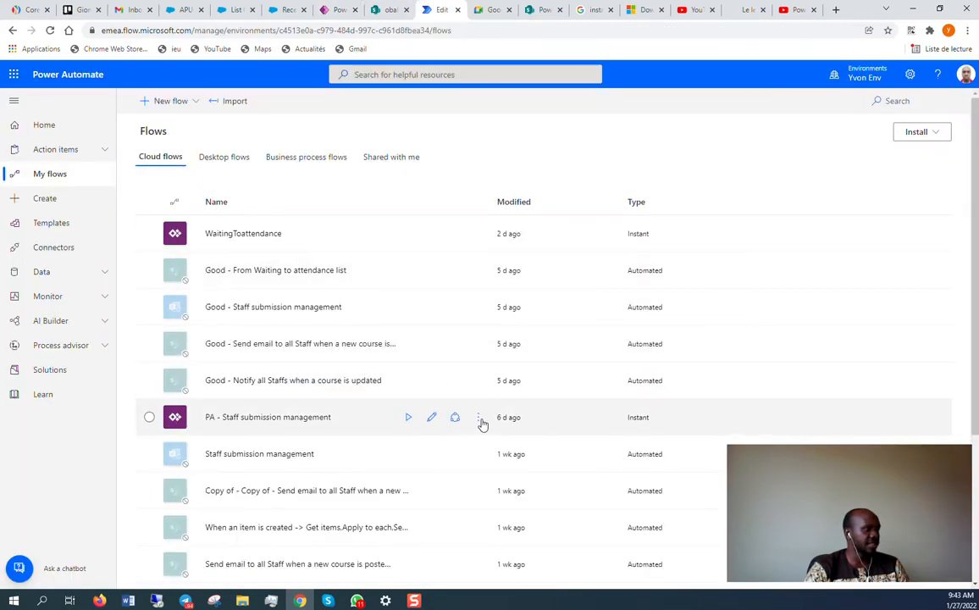
click(432, 419)
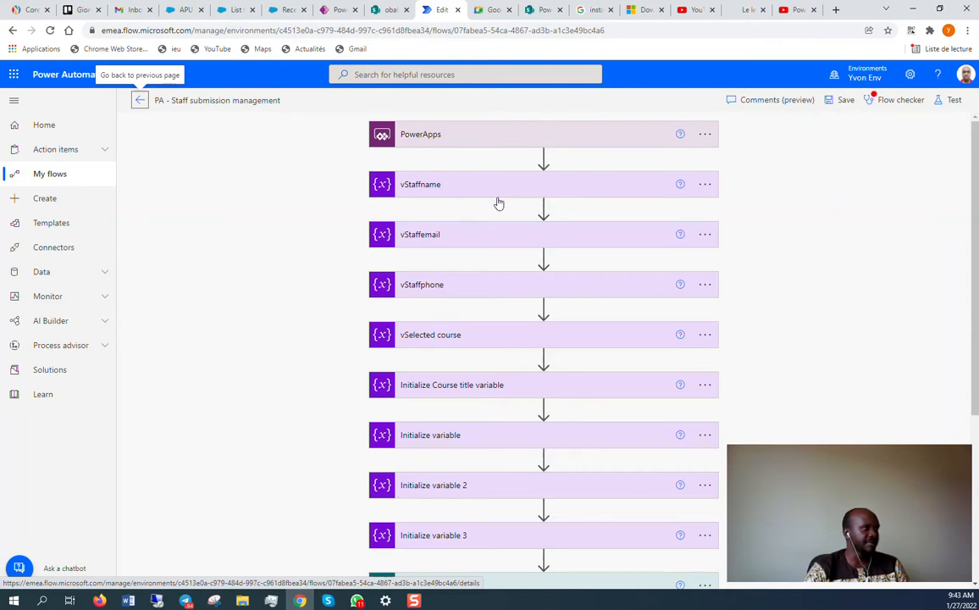
click(530, 193)
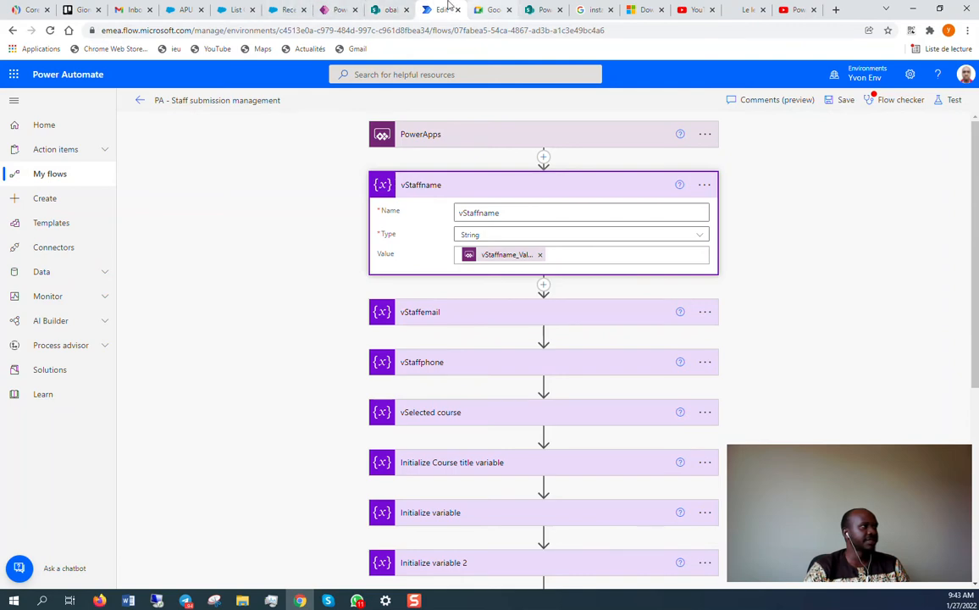
click(337, 9)
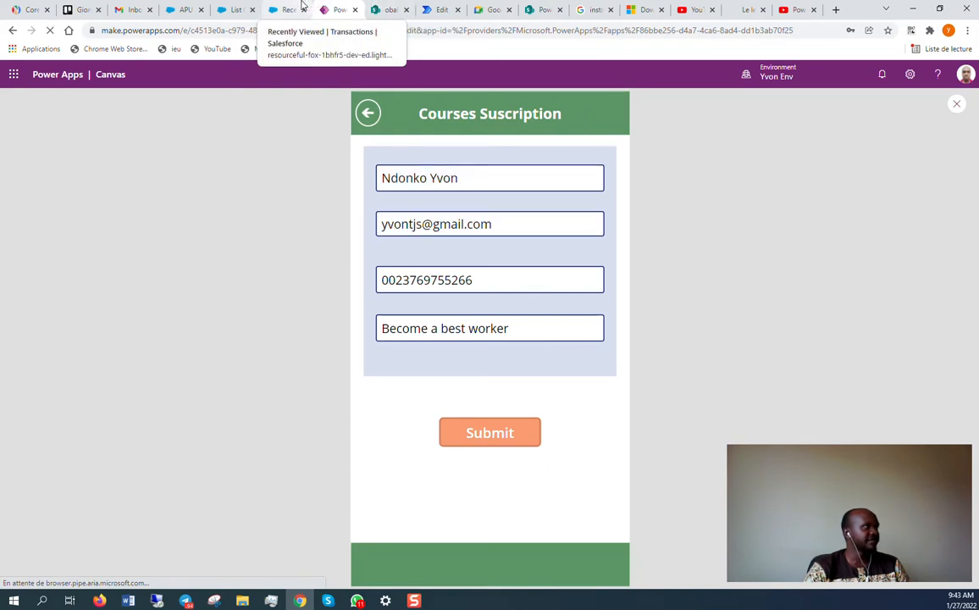
click(432, 9)
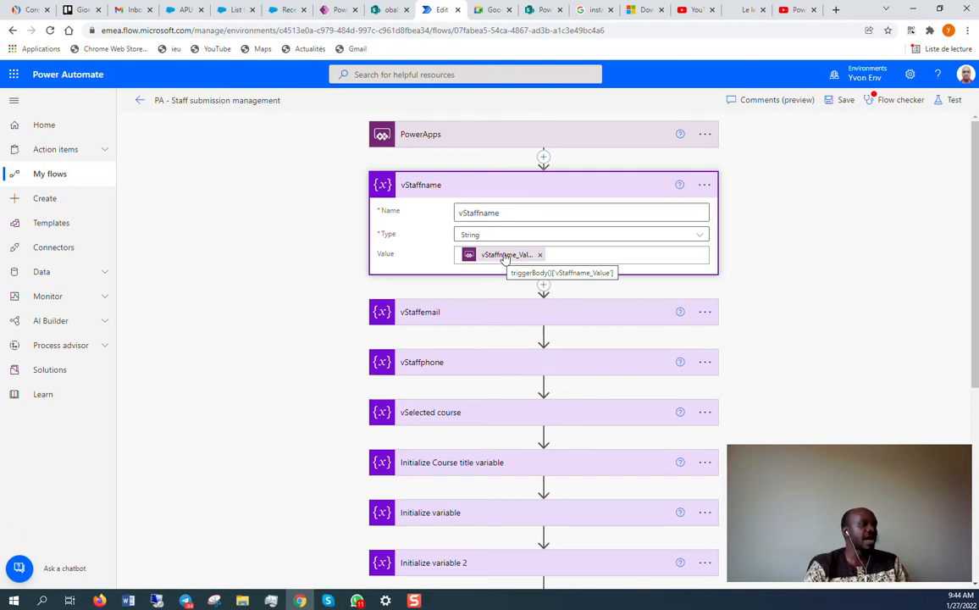
Expand the vStaffemail, vStaffphone, vSelected course, Course title and Initialize variable 1–3 steps.
click(487, 317)
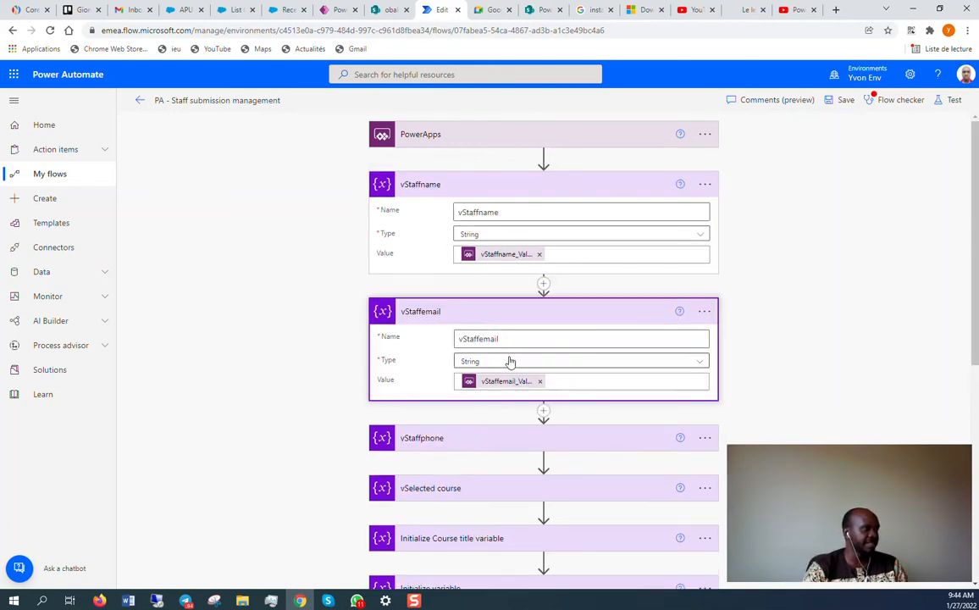
click(508, 433)
scroll(513, 336, down, 4)
scroll(513, 336, down, 1)
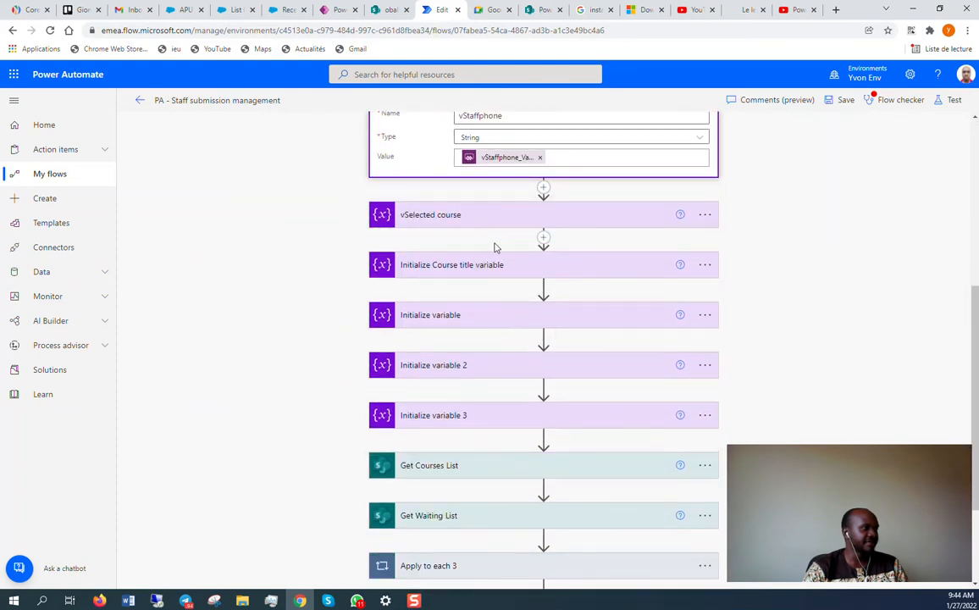
click(491, 218)
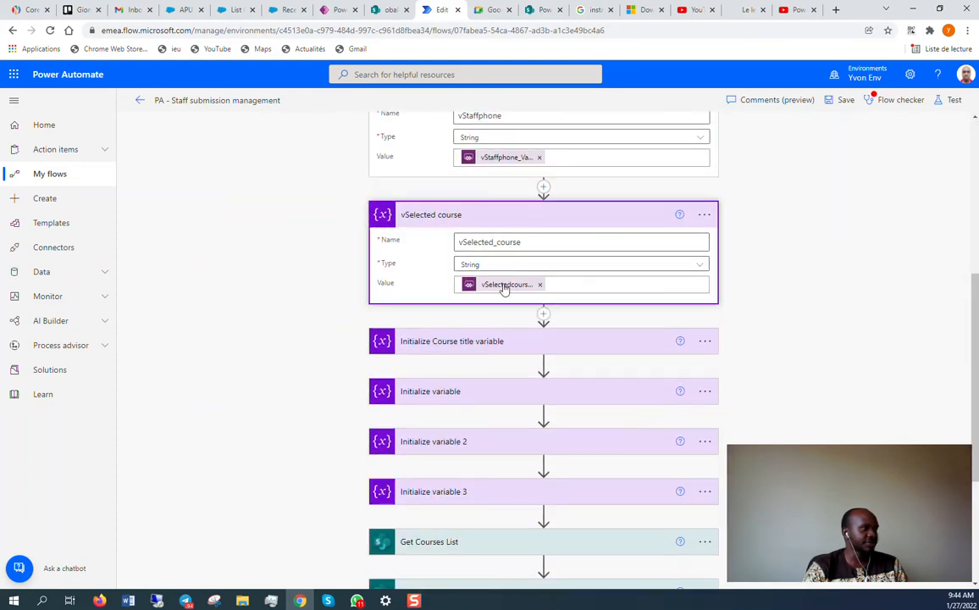
scroll(503, 288, down, 2)
click(492, 226)
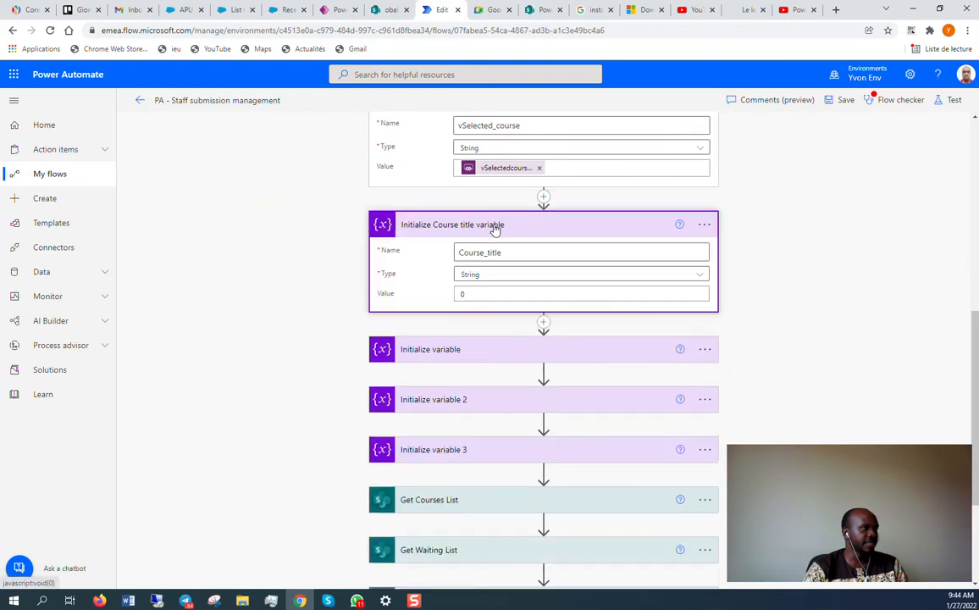
scroll(477, 237, down, 2)
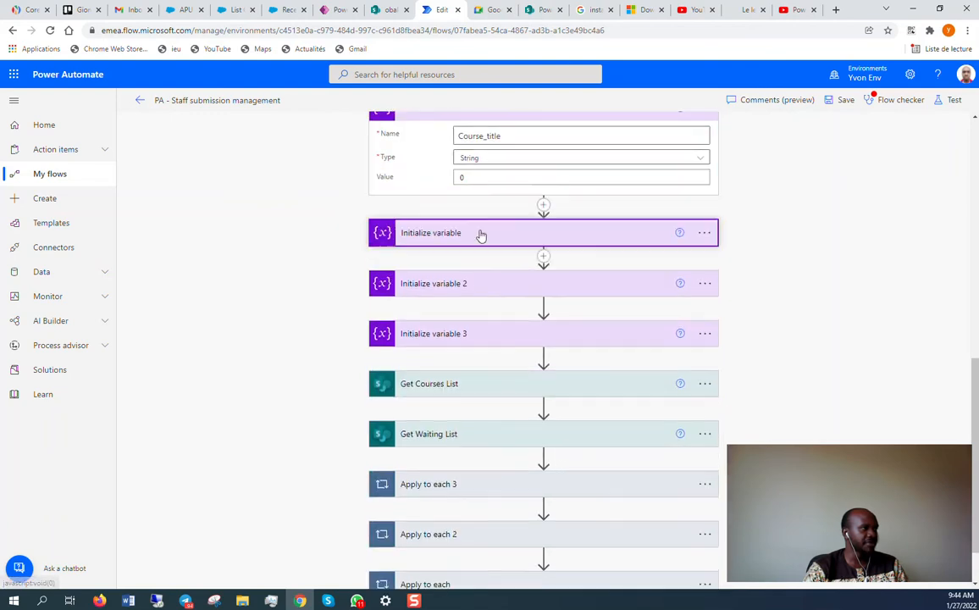
click(478, 233)
scroll(504, 298, down, 2)
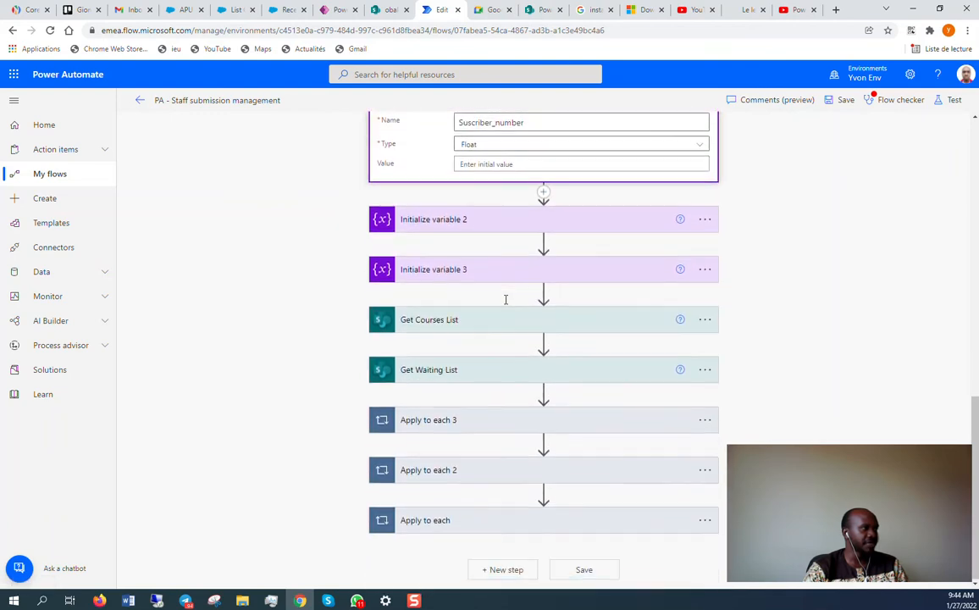
click(506, 220)
click(498, 342)
Inspect the Apply to each 3 loop's Set variable 2 action, then return to SharePoint Attendance.
scroll(499, 334, down, 2)
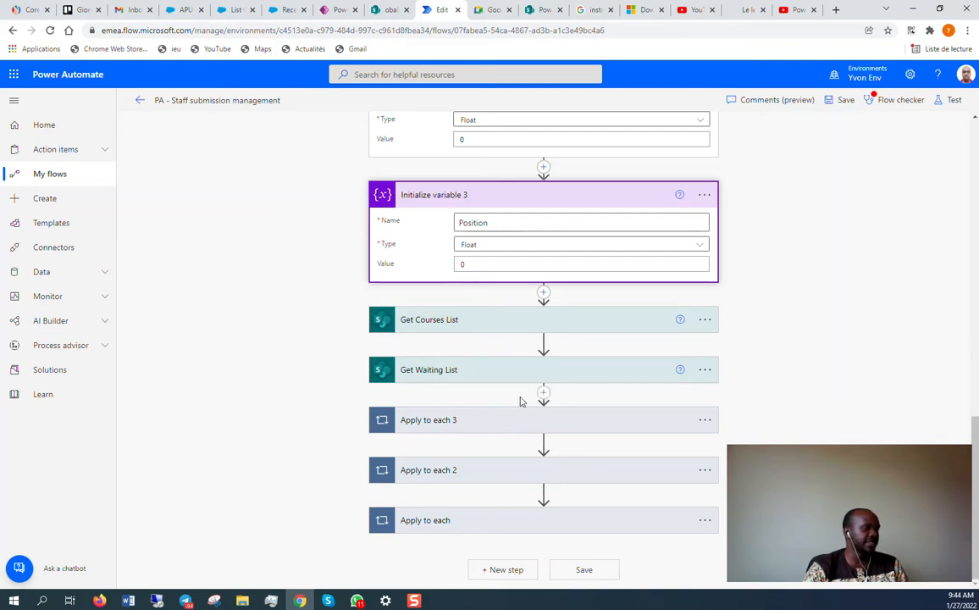
click(486, 421)
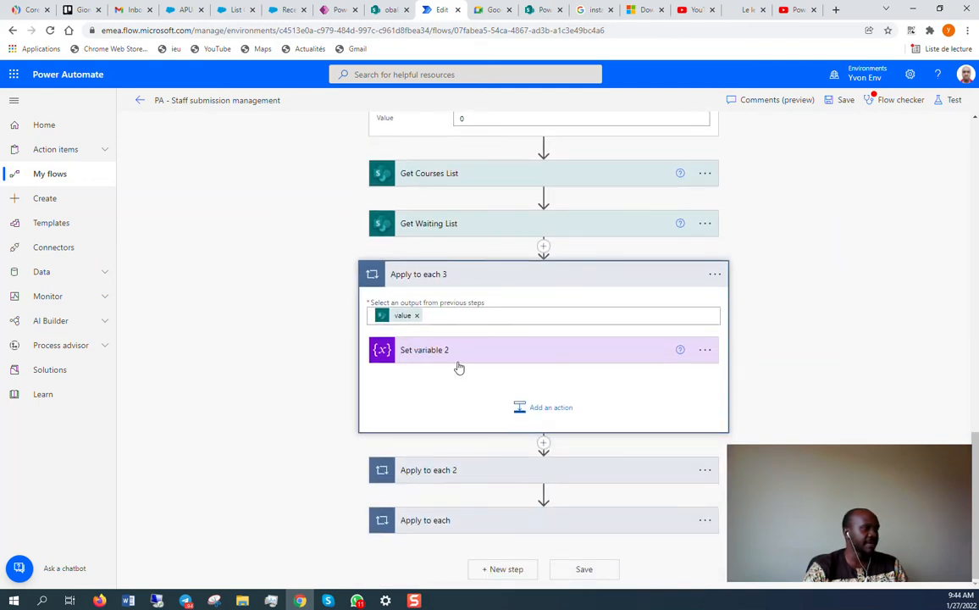
click(467, 351)
scroll(536, 362, down, 1)
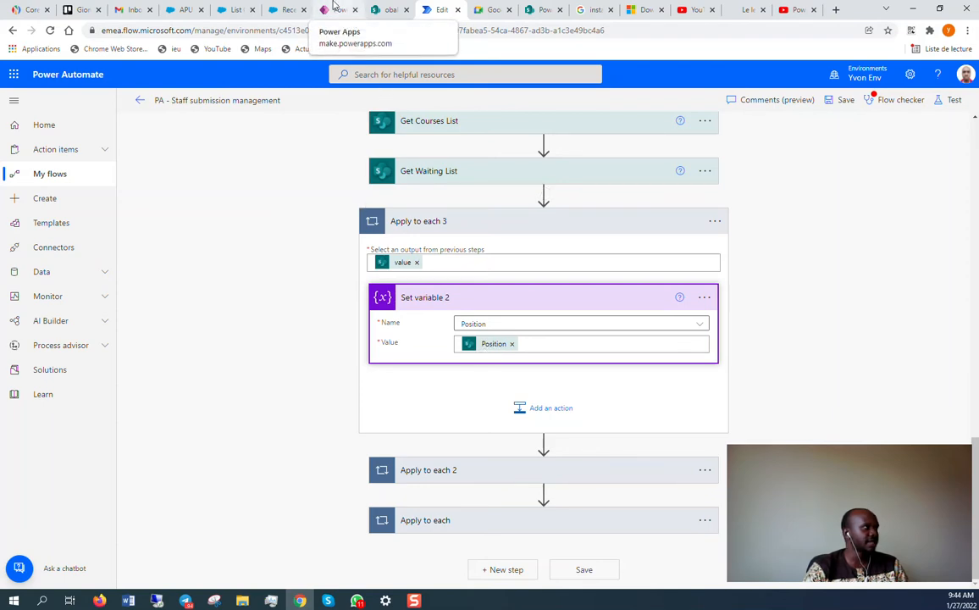
click(385, 8)
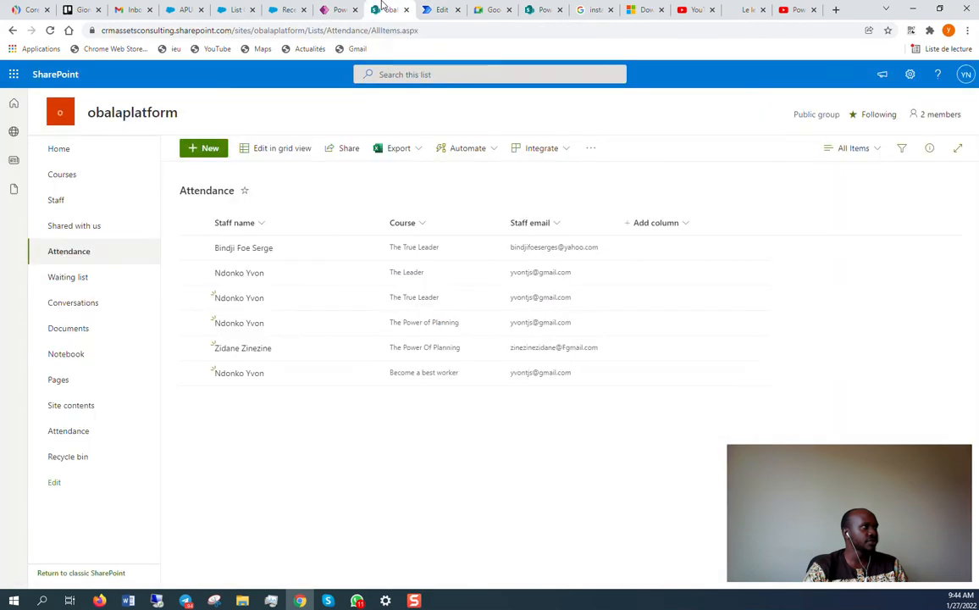
Browse the Courses, Attendance and Waiting lists, then go back through the subscription app to the flow editor.
click(76, 178)
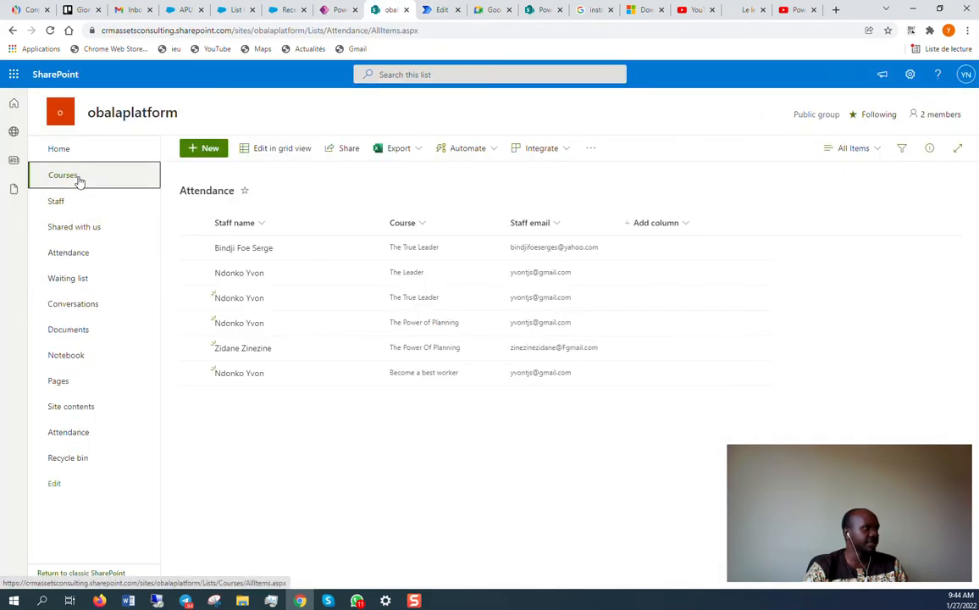
click(98, 252)
click(94, 286)
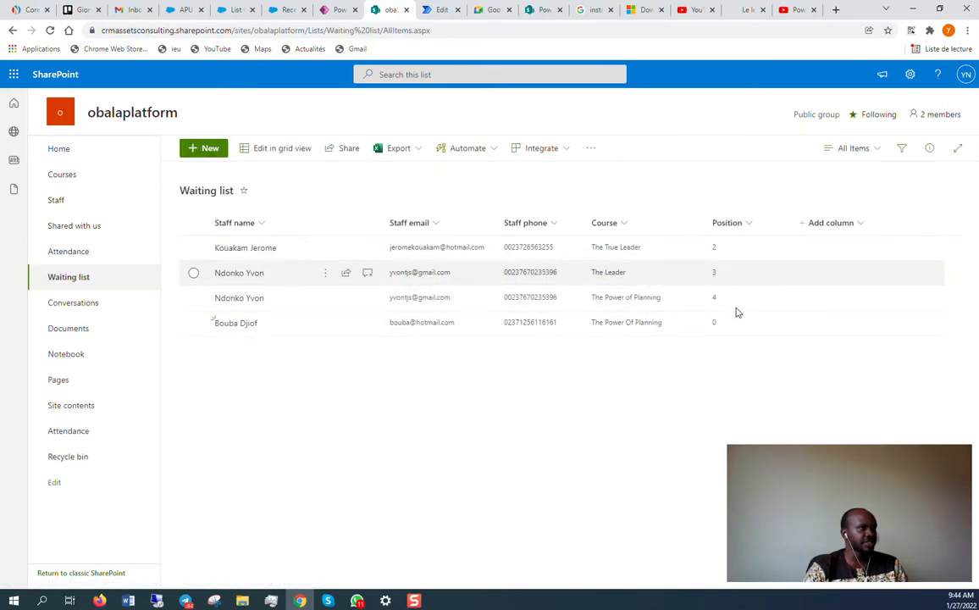
click(344, 9)
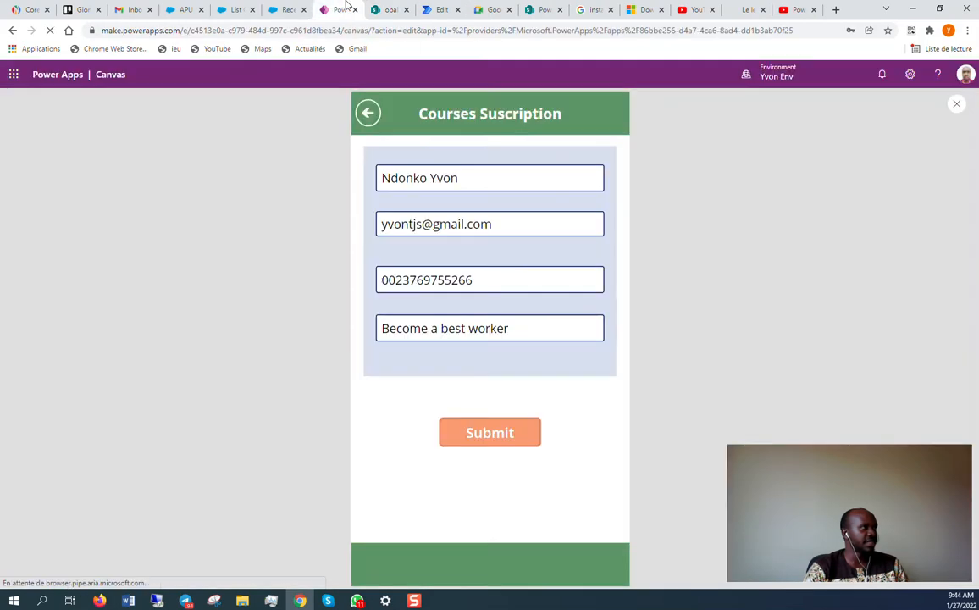
click(433, 9)
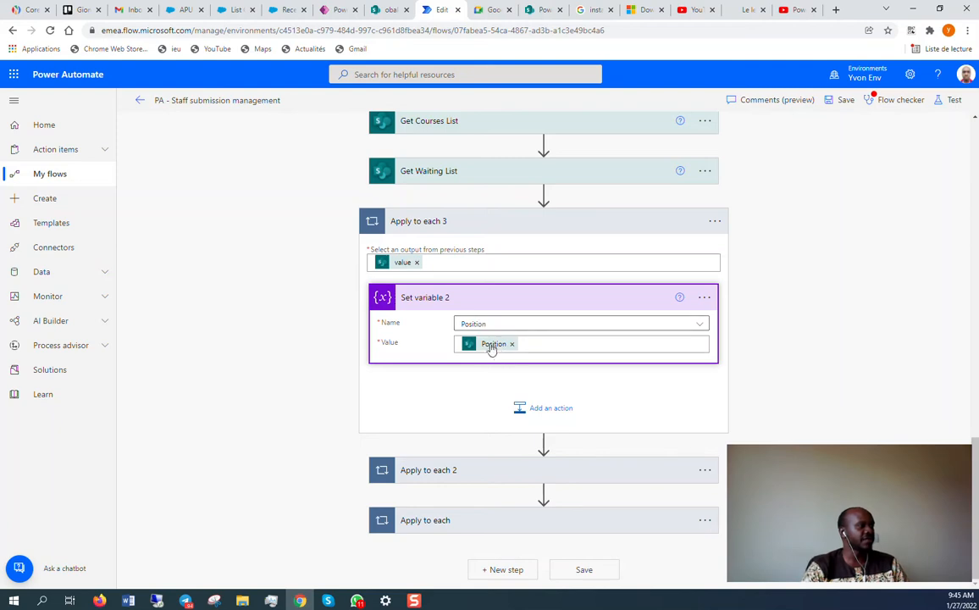
Expand the Apply to each 2 loop, glance at the SharePoint Waiting list, and return to the flow.
click(513, 467)
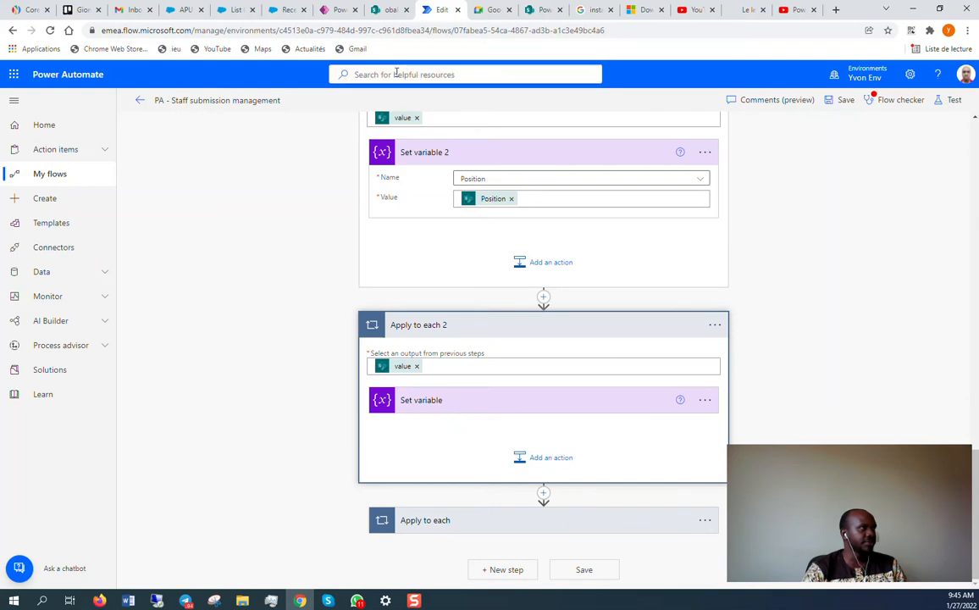
click(391, 9)
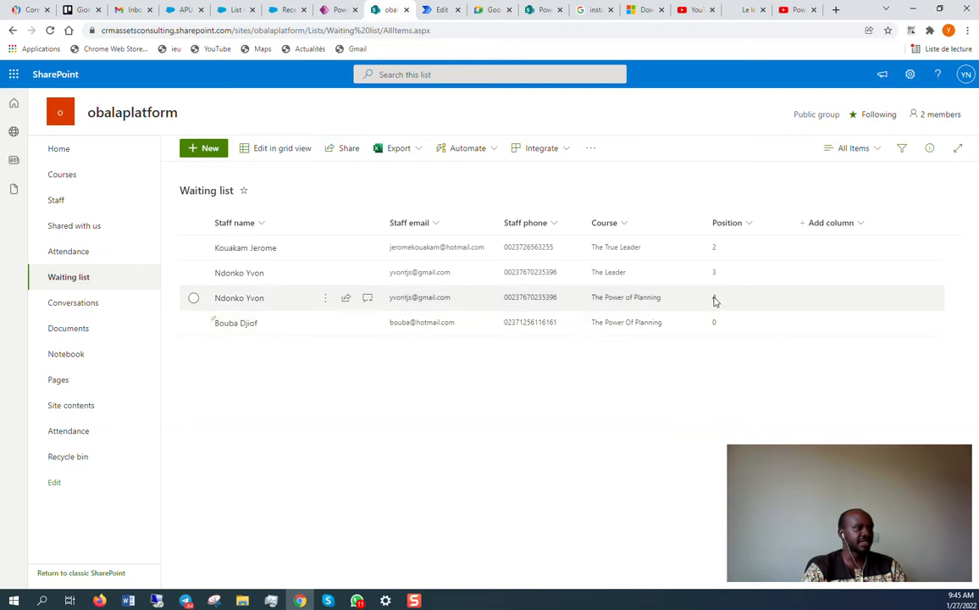
click(331, 7)
click(429, 8)
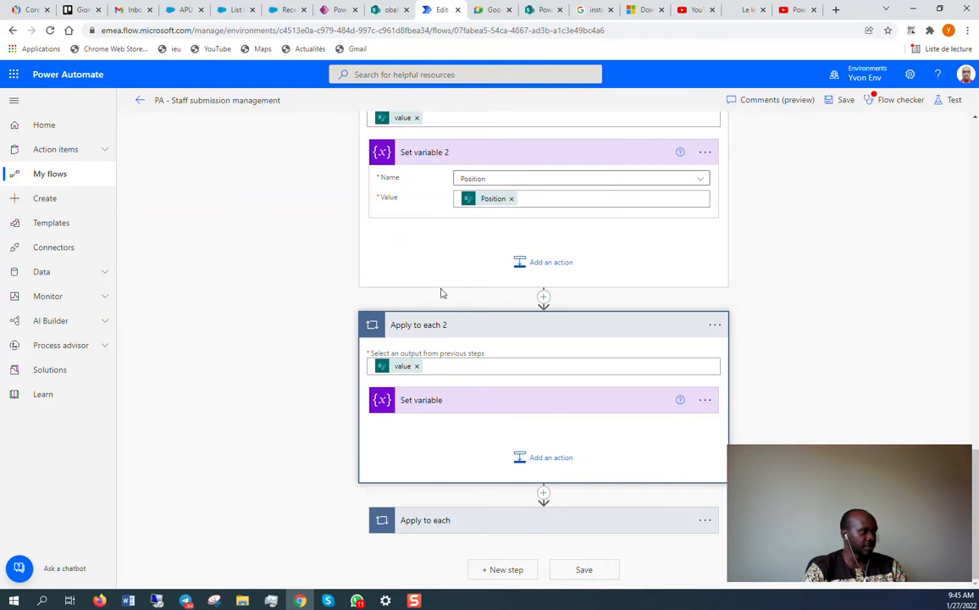
Inspect the Set variable action assigning #Suscribers to Suscriber_number and scroll to the next loop.
click(458, 401)
scroll(490, 398, down, 1)
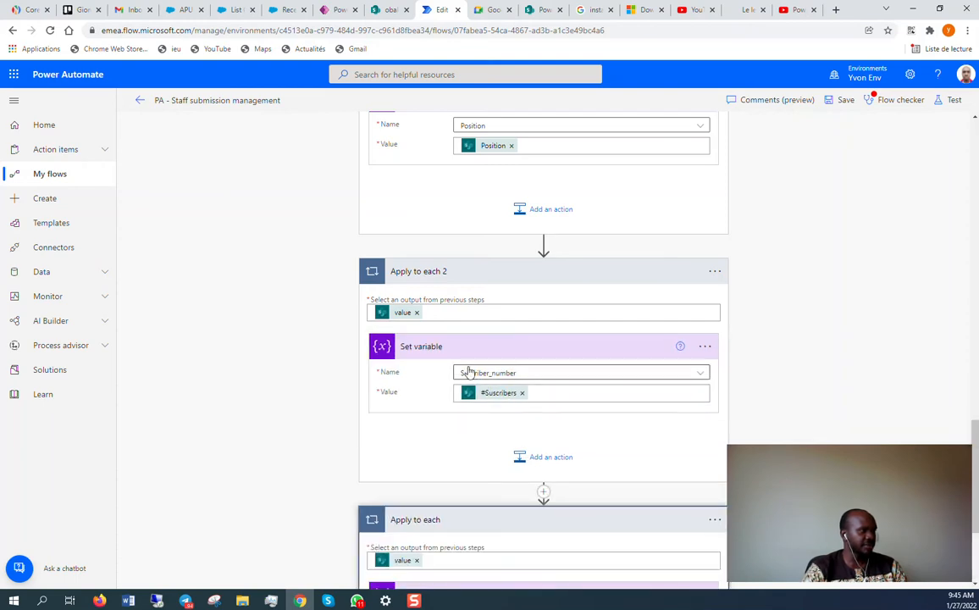
scroll(518, 385, down, 1)
scroll(524, 394, down, 3)
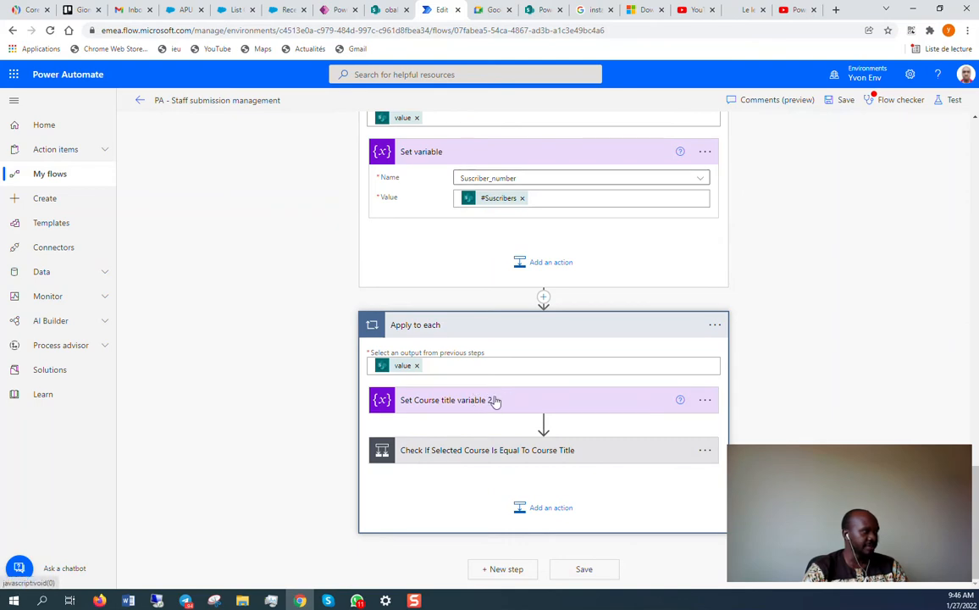
Expand Set Course title variable 2 and the Check If Selected Course condition.
click(498, 399)
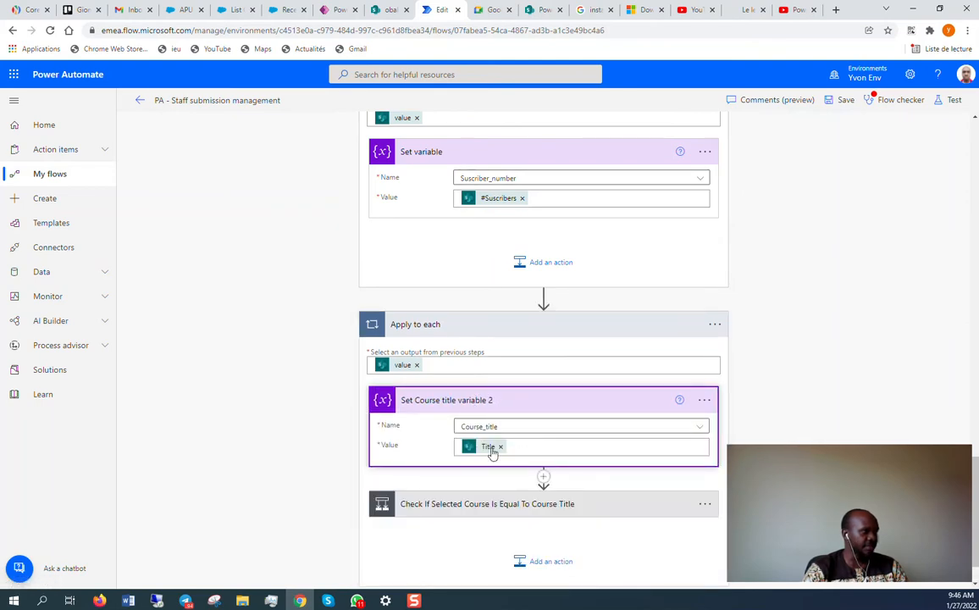
scroll(514, 438, down, 1)
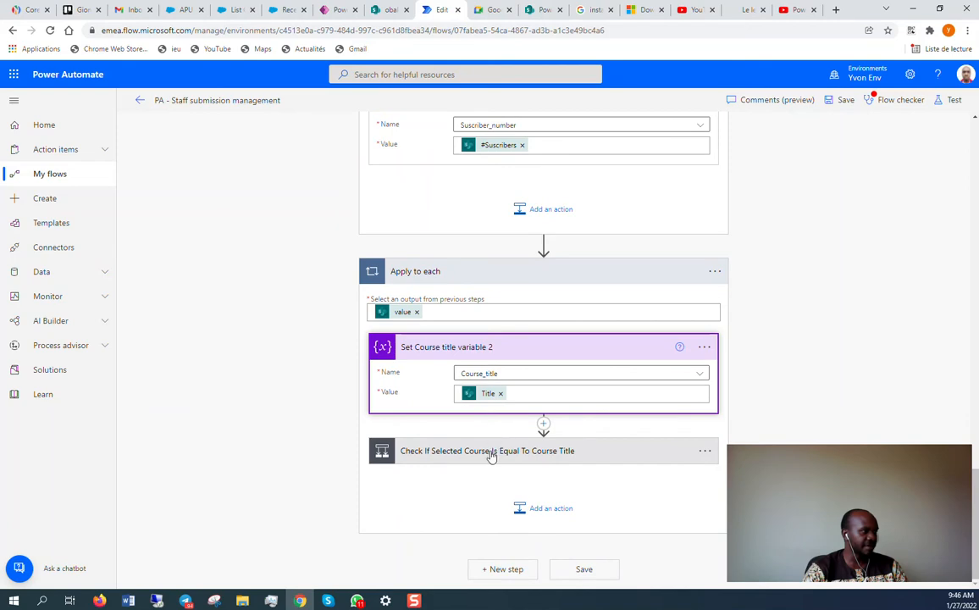
click(492, 451)
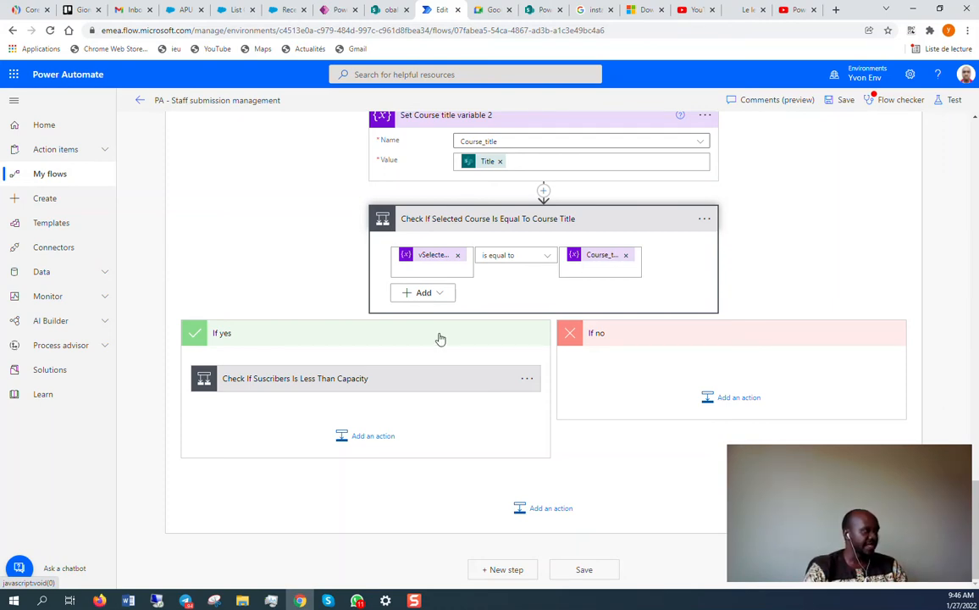
Expand the condition testing whether #Suscribers is less than Capacity, then switch to the Waiting list.
click(364, 377)
scroll(331, 358, down, 1)
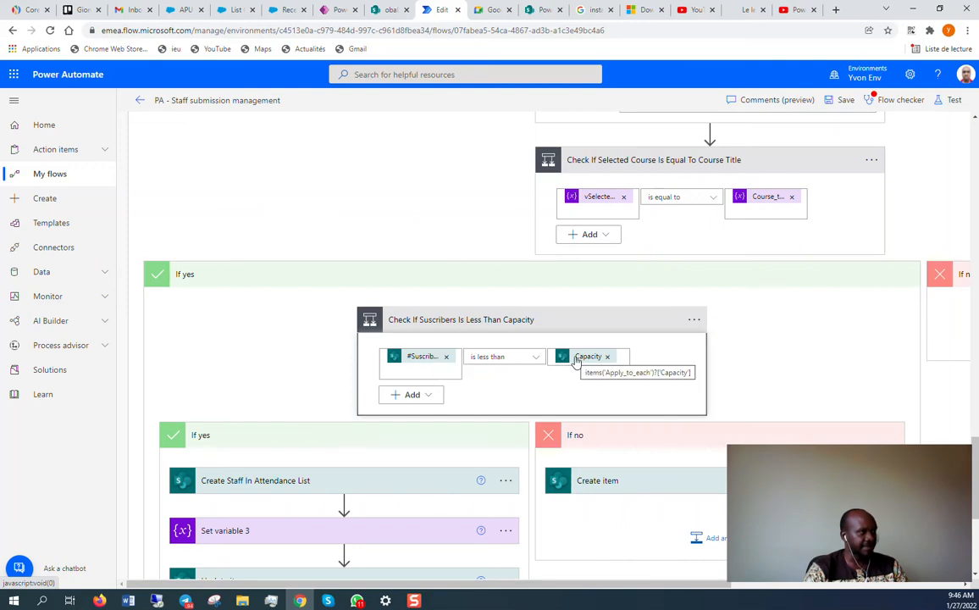
click(388, 10)
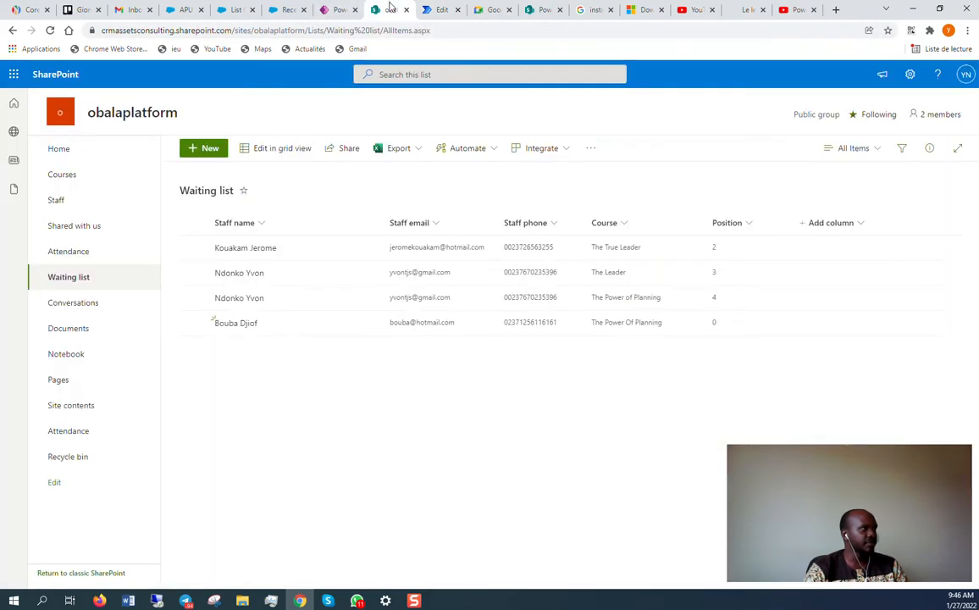
View the Courses and Attendance lists, then return via the Power Apps form to the flow editor.
click(85, 175)
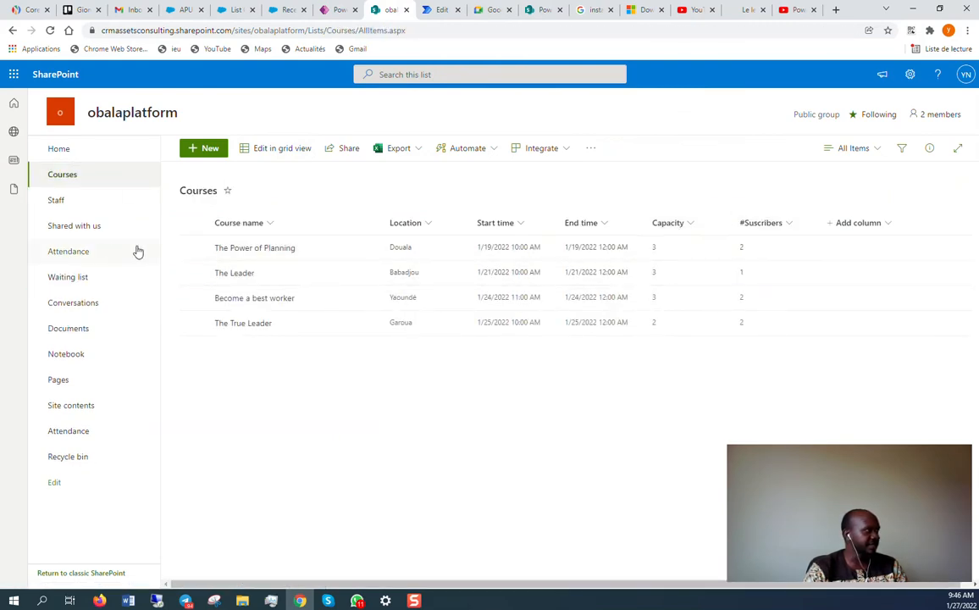
click(77, 252)
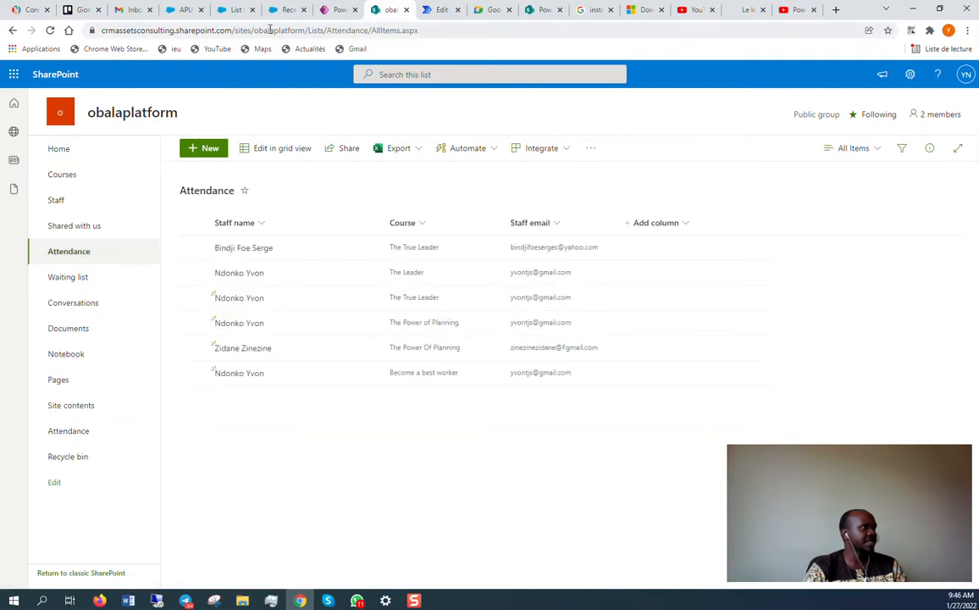
click(337, 9)
click(447, 8)
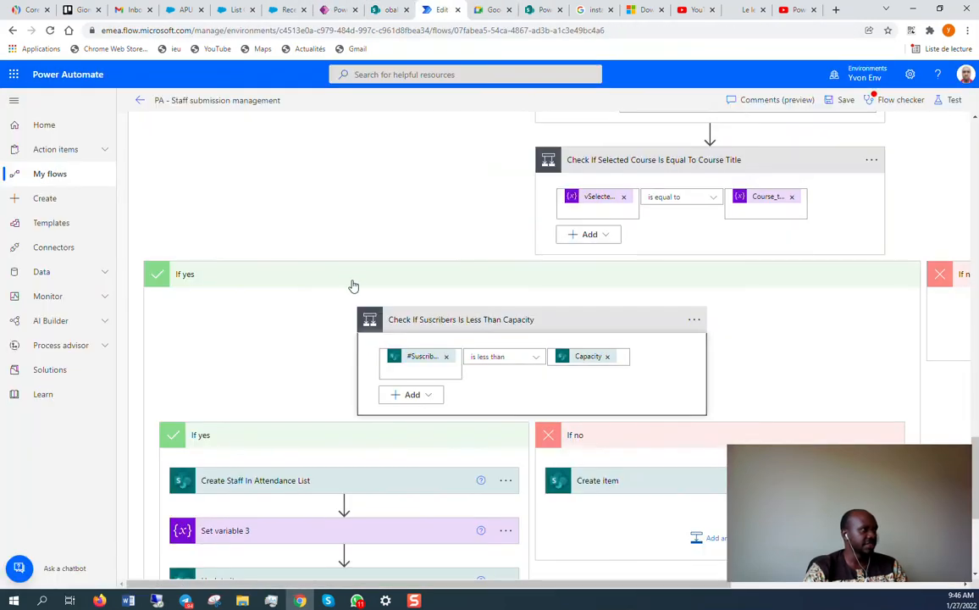
Expand Create Staff In Attendance List to review its fields.
scroll(373, 271, down, 2)
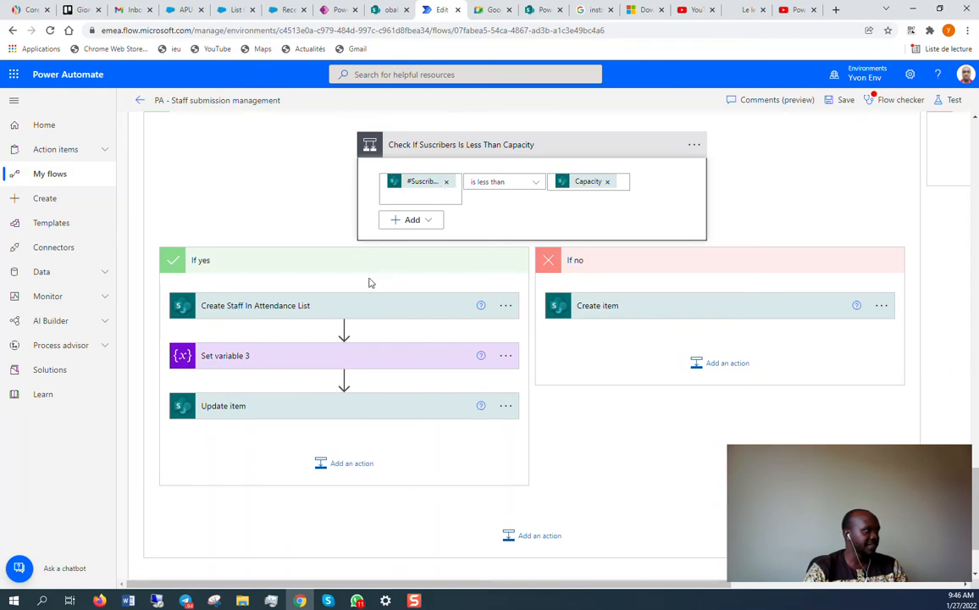
click(319, 306)
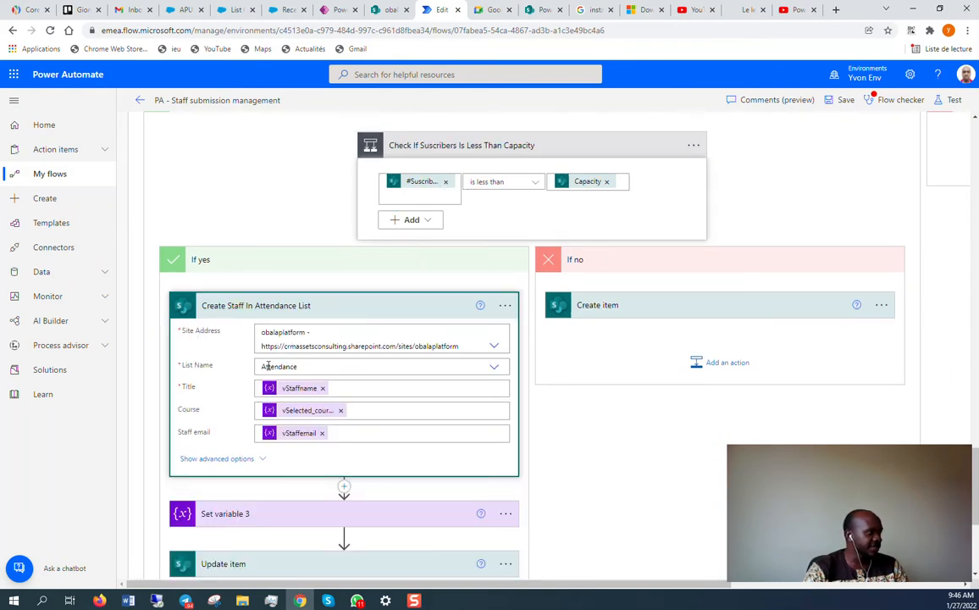
scroll(312, 310, down, 1)
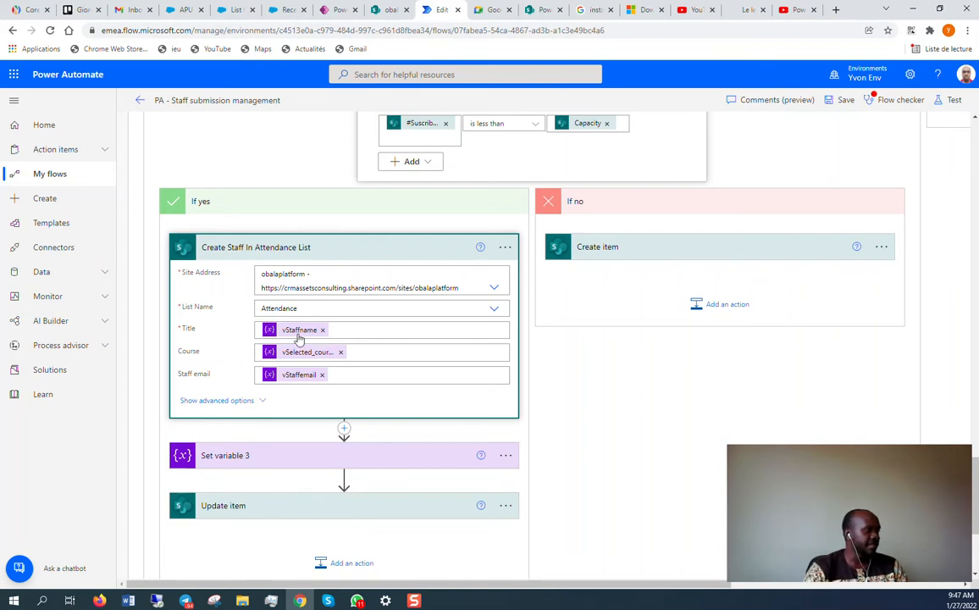
scroll(279, 316, down, 3)
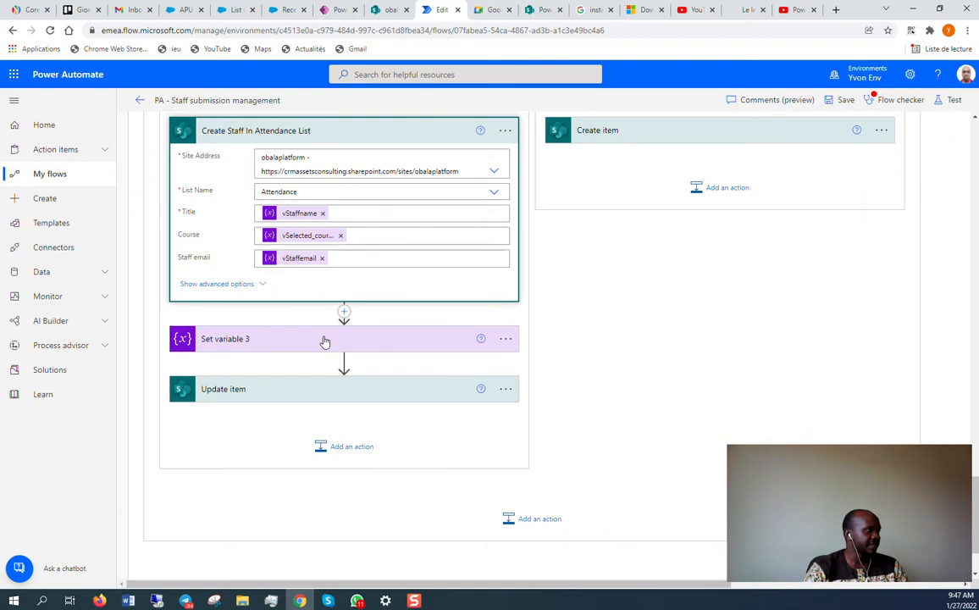
Review Set variable 3 and Update item, whose add(...) expression sets #Suscribers to Suscriber_number plus 1.
click(324, 339)
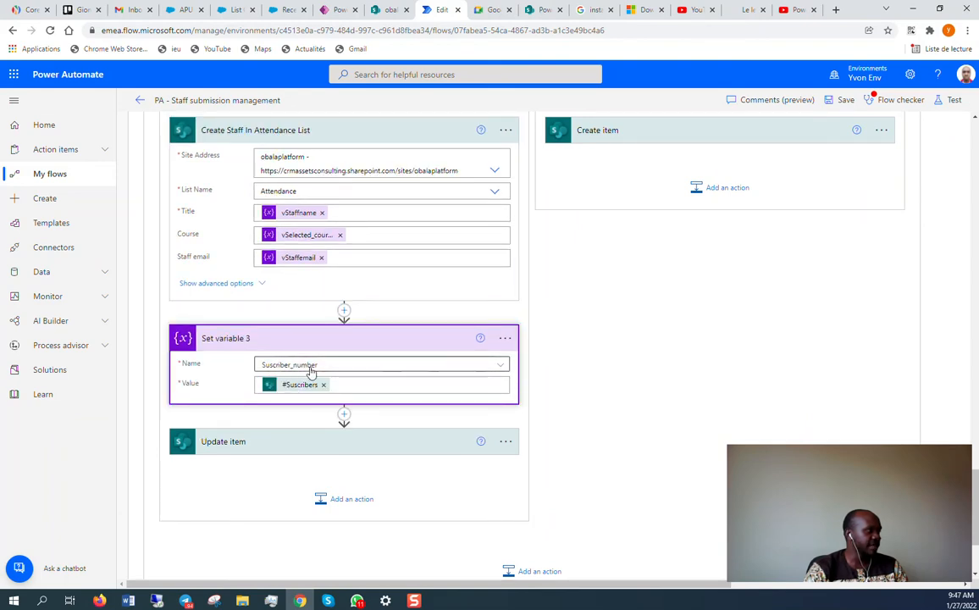
scroll(310, 371, down, 3)
click(308, 333)
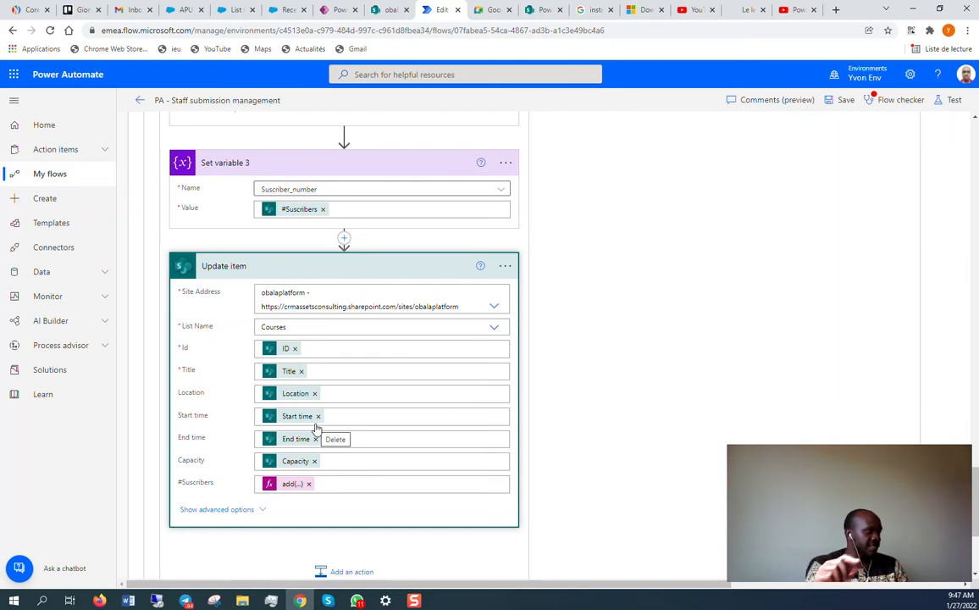
click(288, 485)
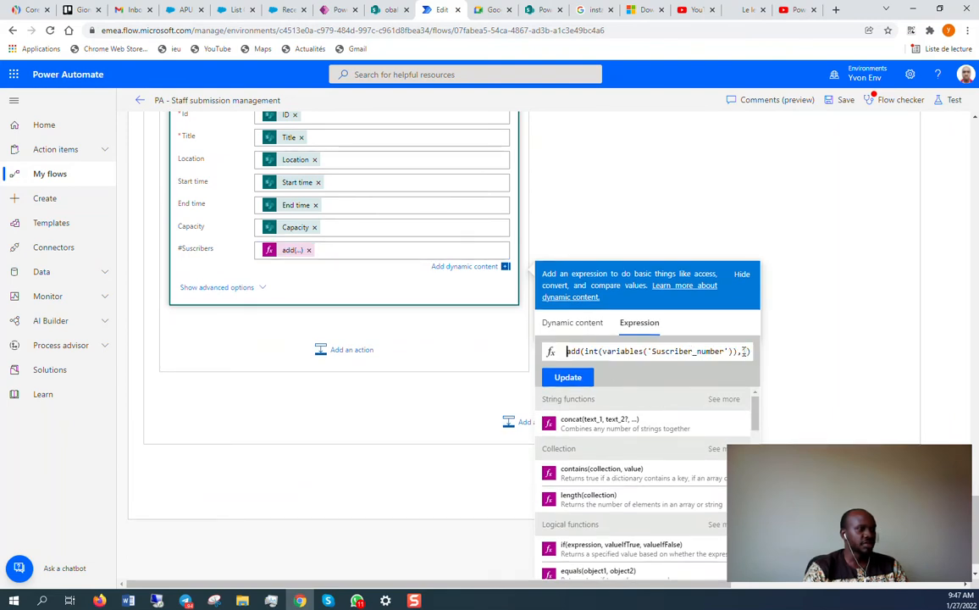
scroll(540, 247, up, 5)
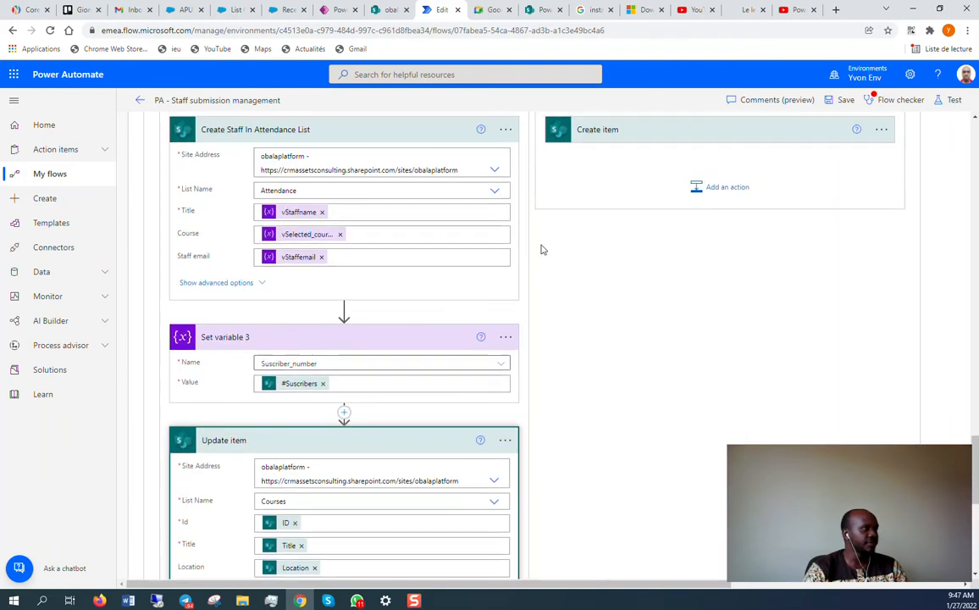
Expand Create item in the If no branch to see the Waiting list fields.
scroll(543, 247, up, 3)
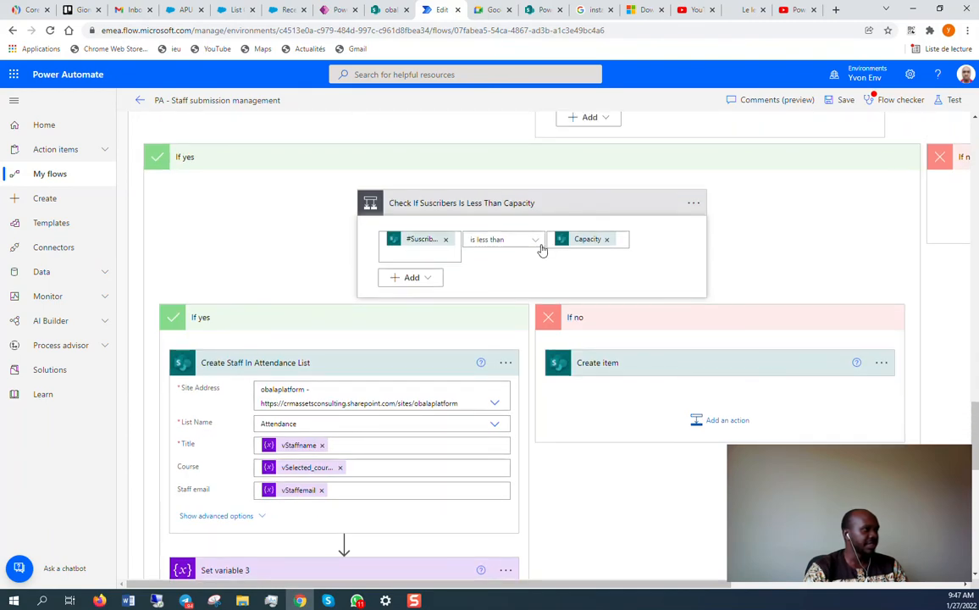
scroll(543, 247, down, 5)
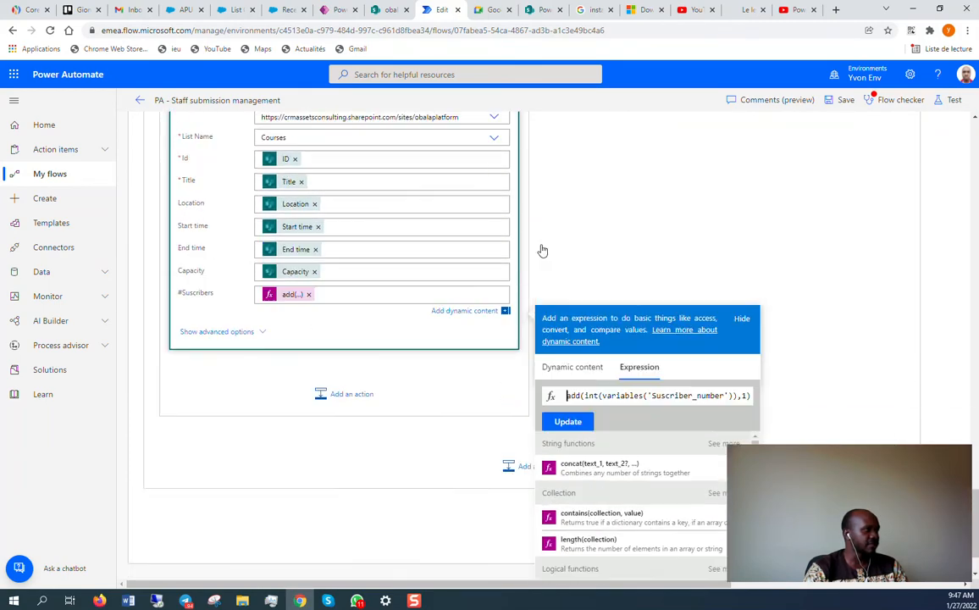
scroll(542, 250, up, 6)
scroll(543, 250, down, 2)
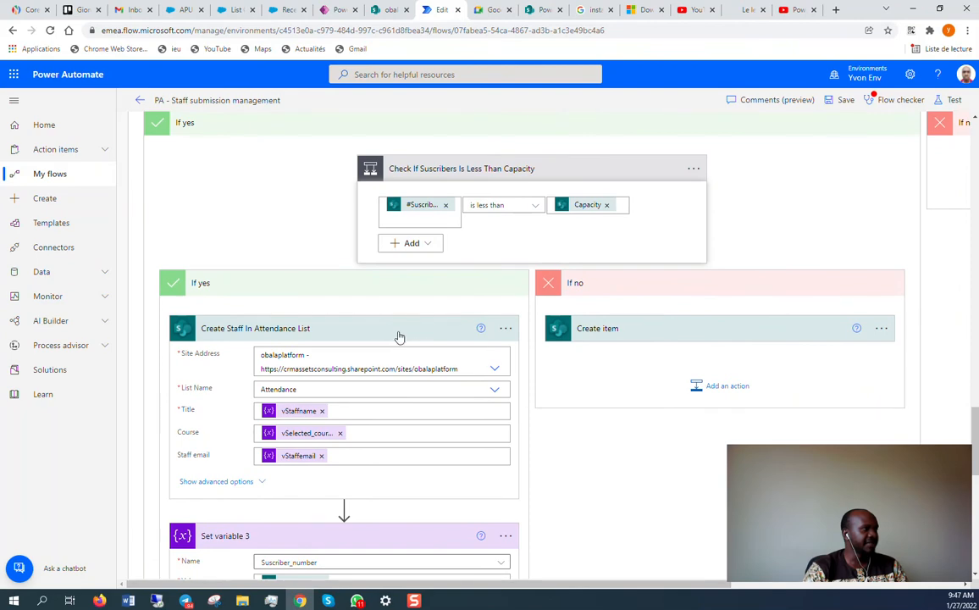
click(689, 337)
scroll(688, 339, down, 2)
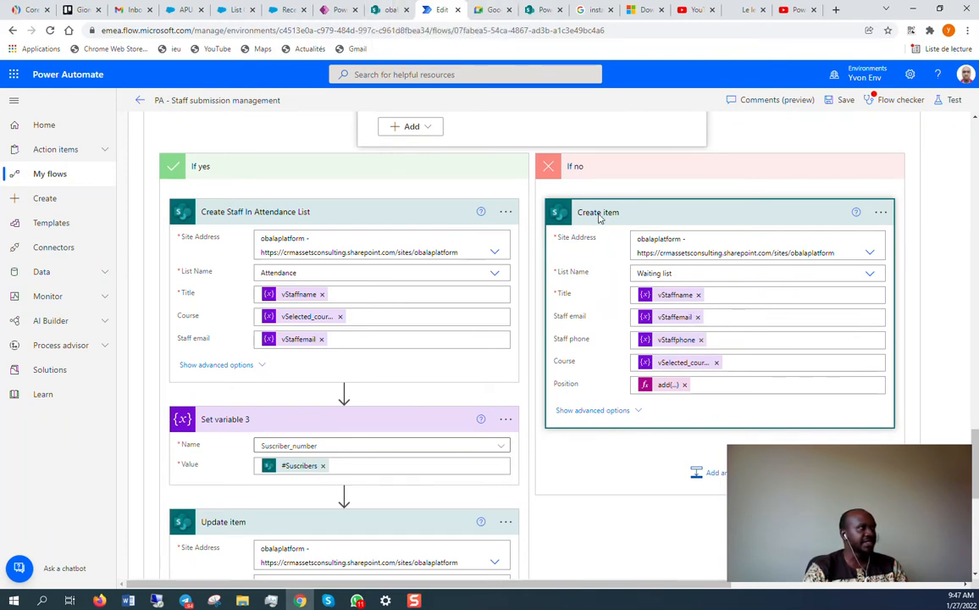
Compare with the SharePoint Waiting list, inspect the Position add(...) expression, then return to the Waiting list.
click(385, 9)
click(70, 277)
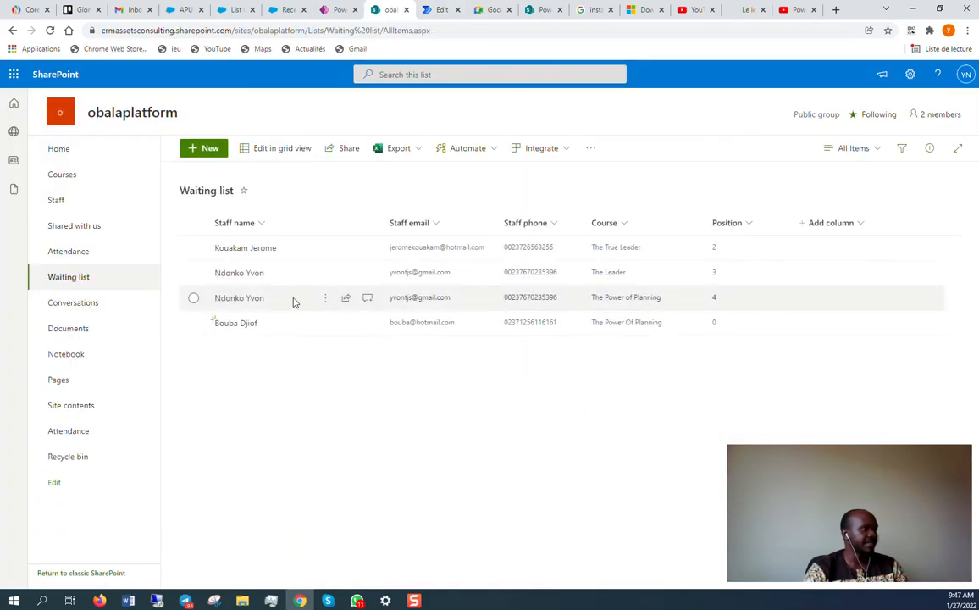
click(439, 8)
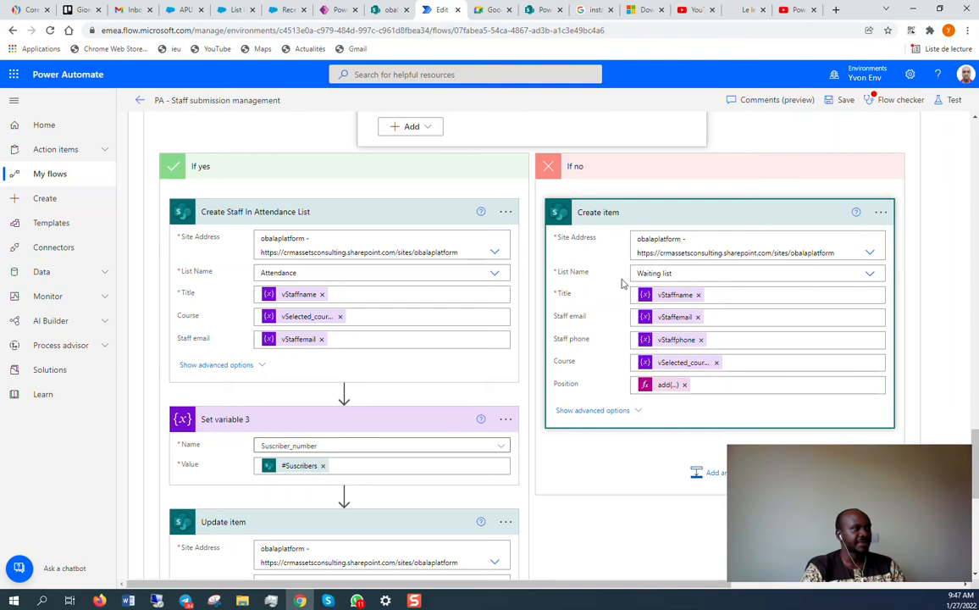
click(668, 385)
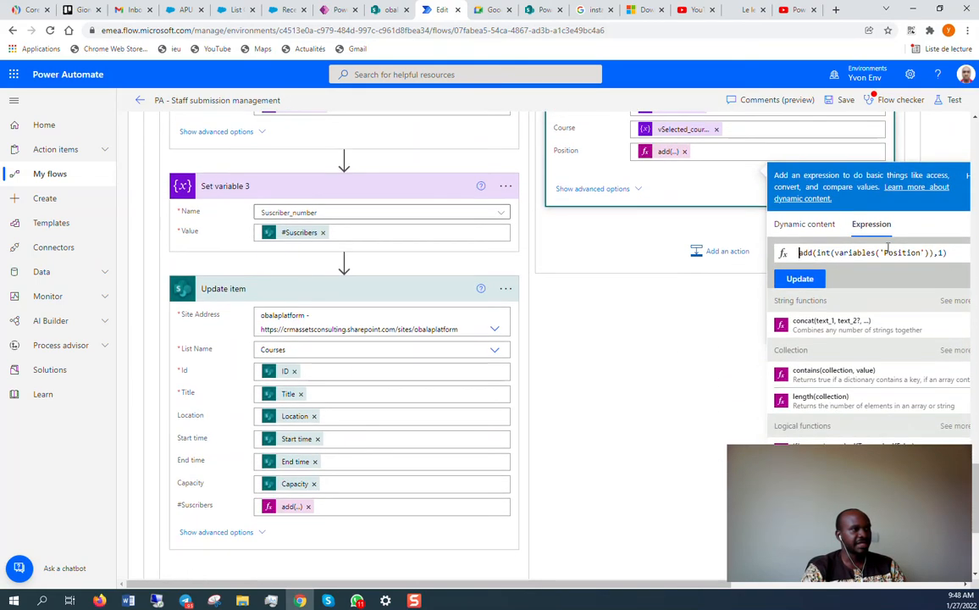
scroll(748, 276, up, 3)
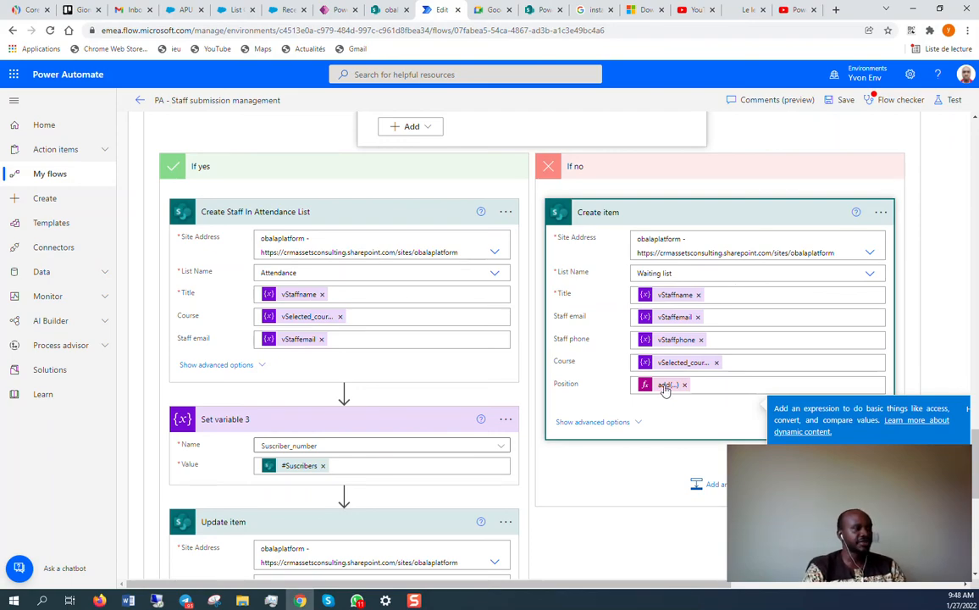
scroll(664, 388, up, 20)
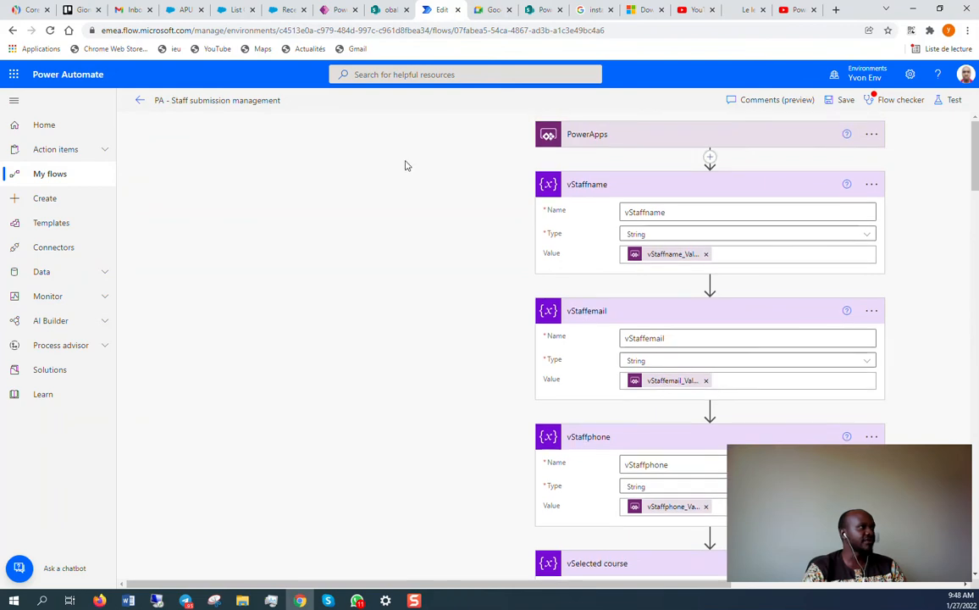
click(390, 9)
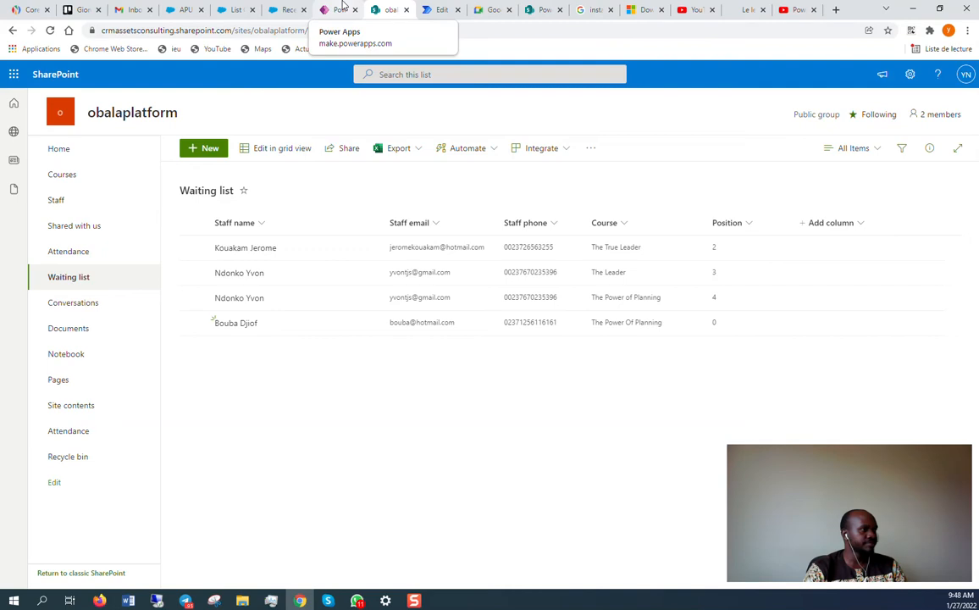
Browse Courses, Waiting list and Attendance, then select The Power of Planning in Courses.
click(89, 180)
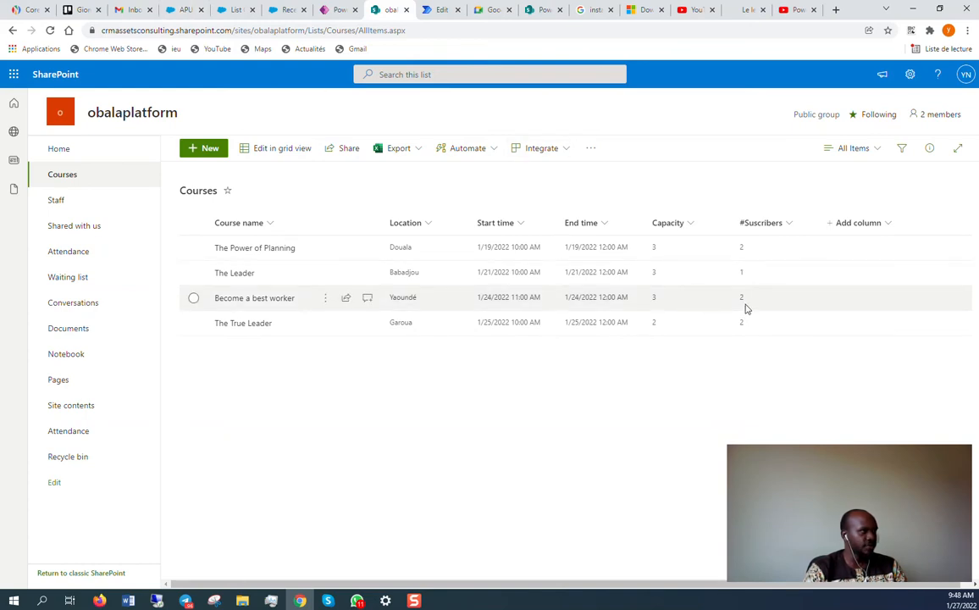
click(82, 278)
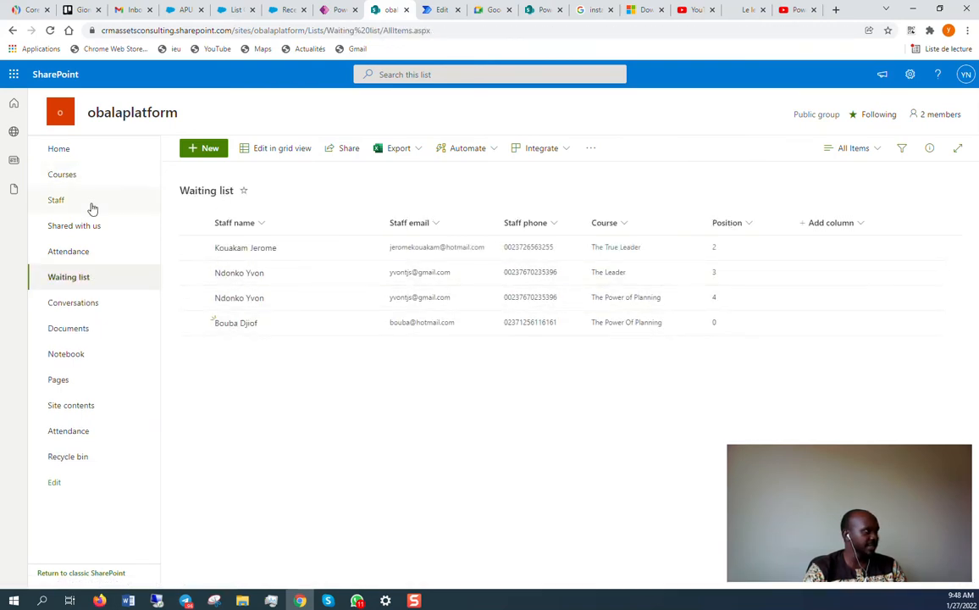
click(90, 252)
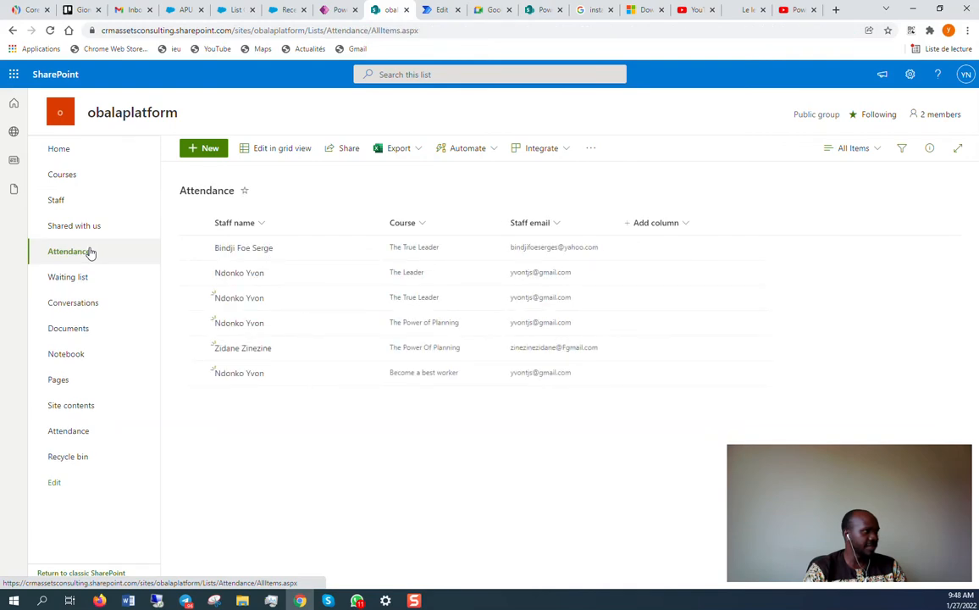
click(68, 177)
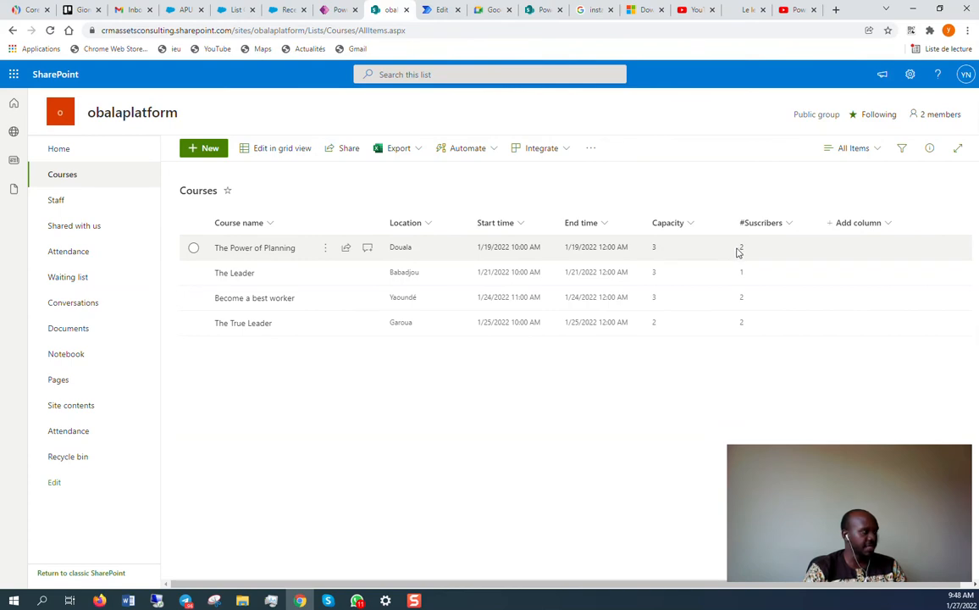
click(193, 247)
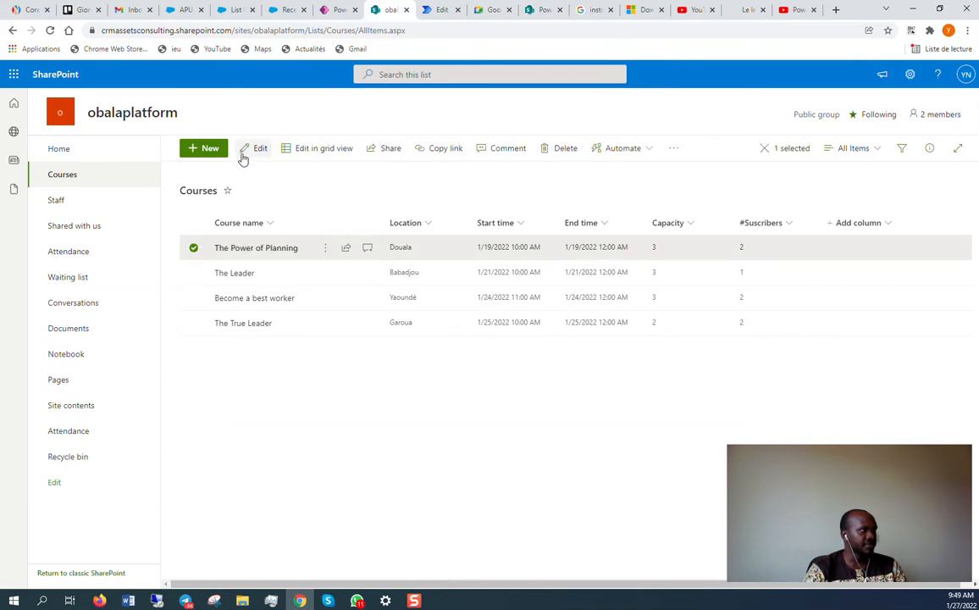
Edit The Power of Planning, change #Suscribers from 2 to 3, and save.
click(253, 150)
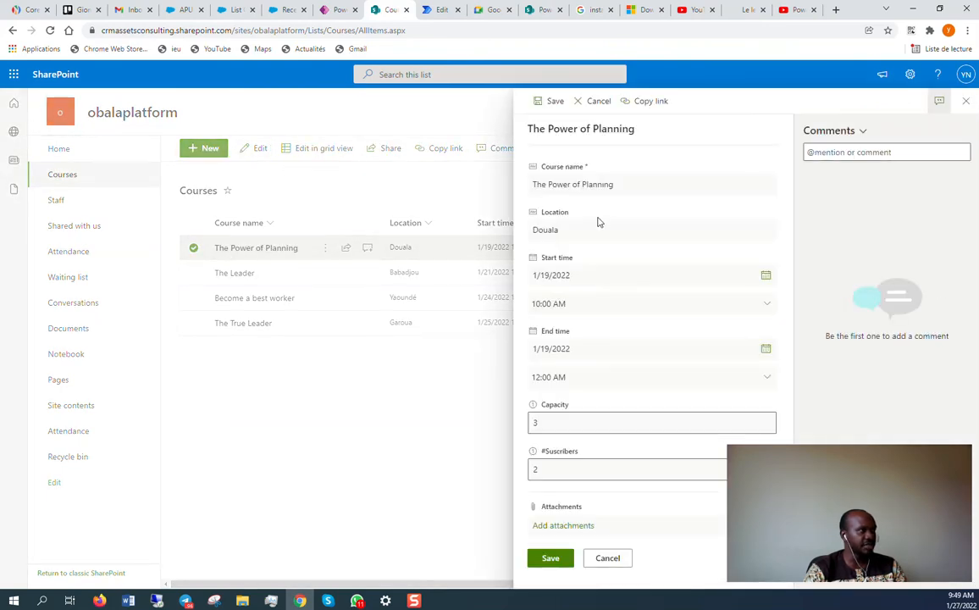
click(559, 470)
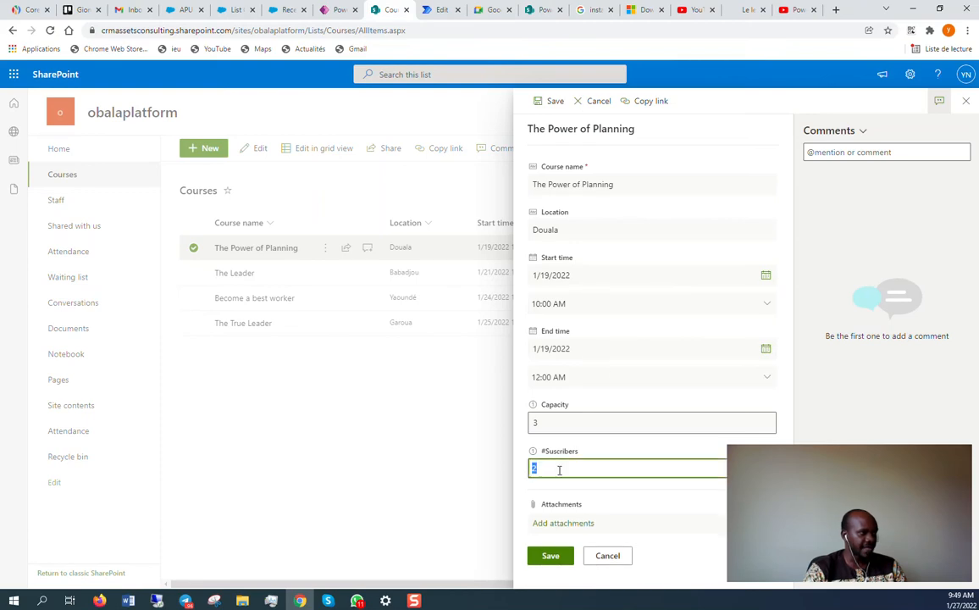
click(551, 555)
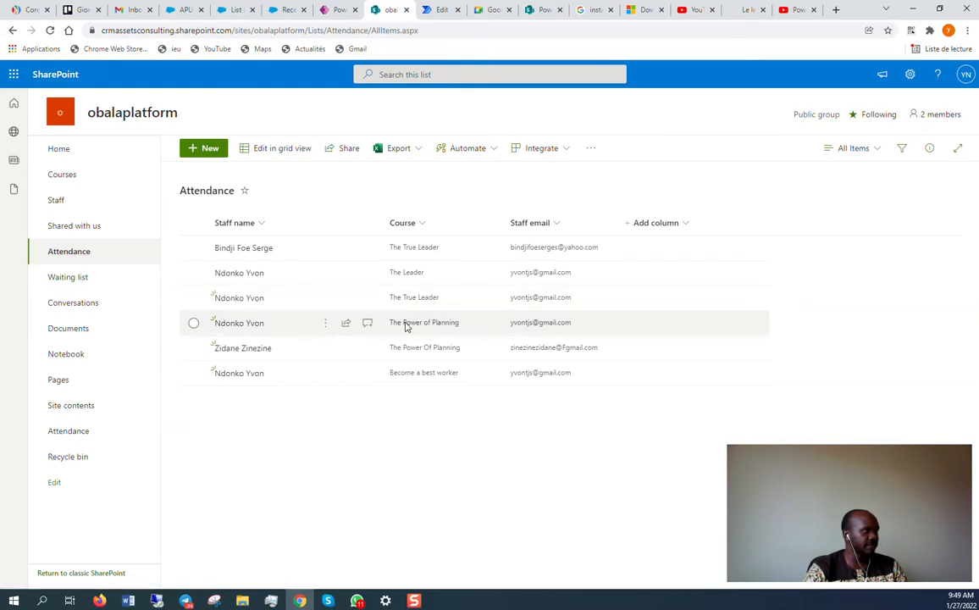
Check the Staff and Courses lists, then open the Waiting list with its five entries.
click(65, 202)
click(81, 178)
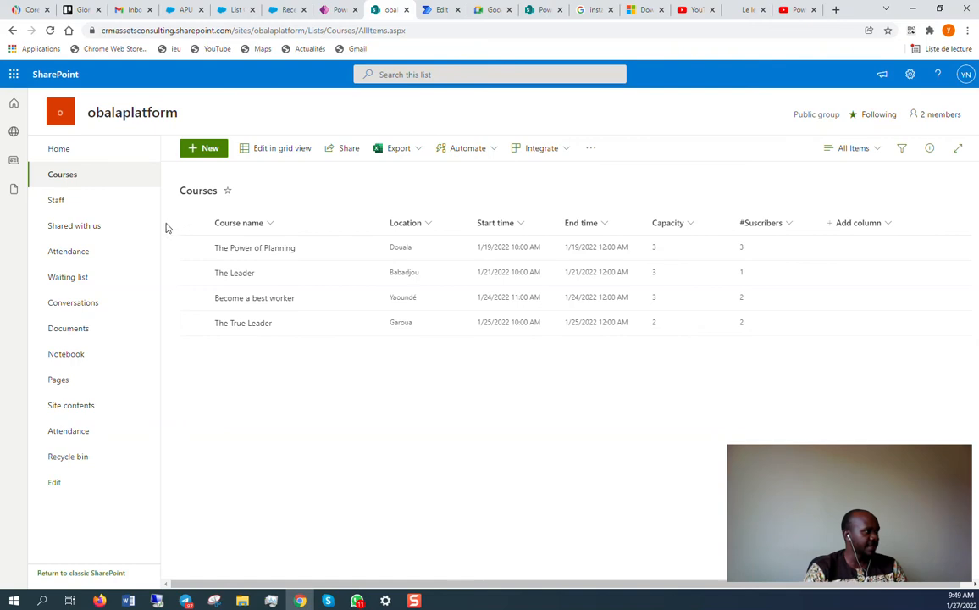
click(78, 276)
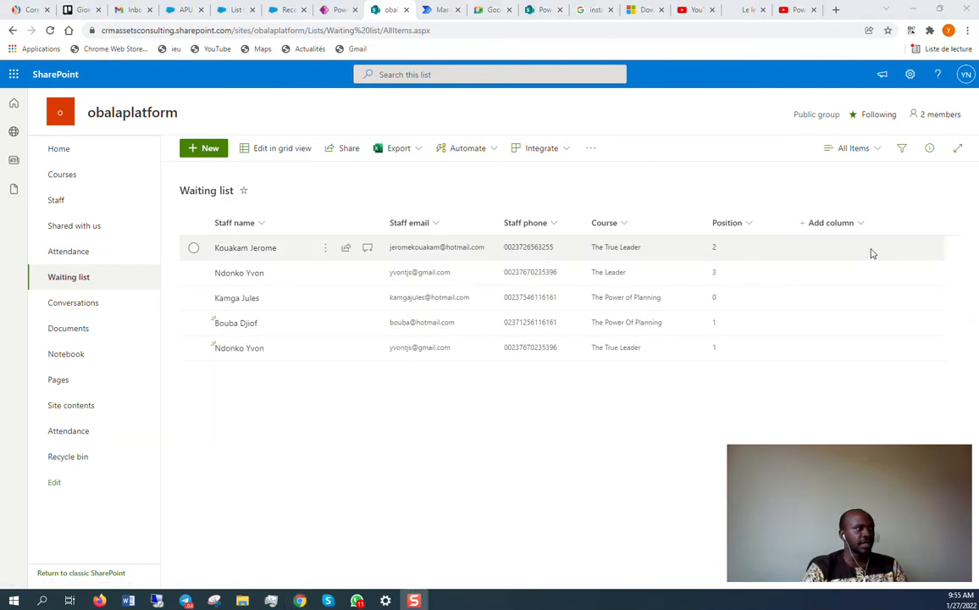
Compare Attendance and Waiting list entries against the app's MY Courses screen, ending on MY Courses.
click(90, 253)
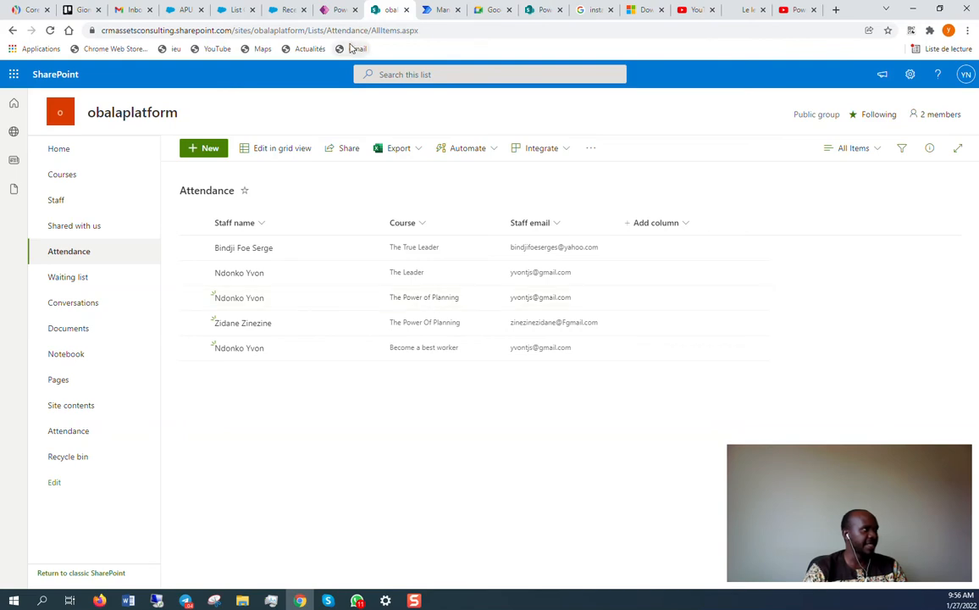
click(322, 9)
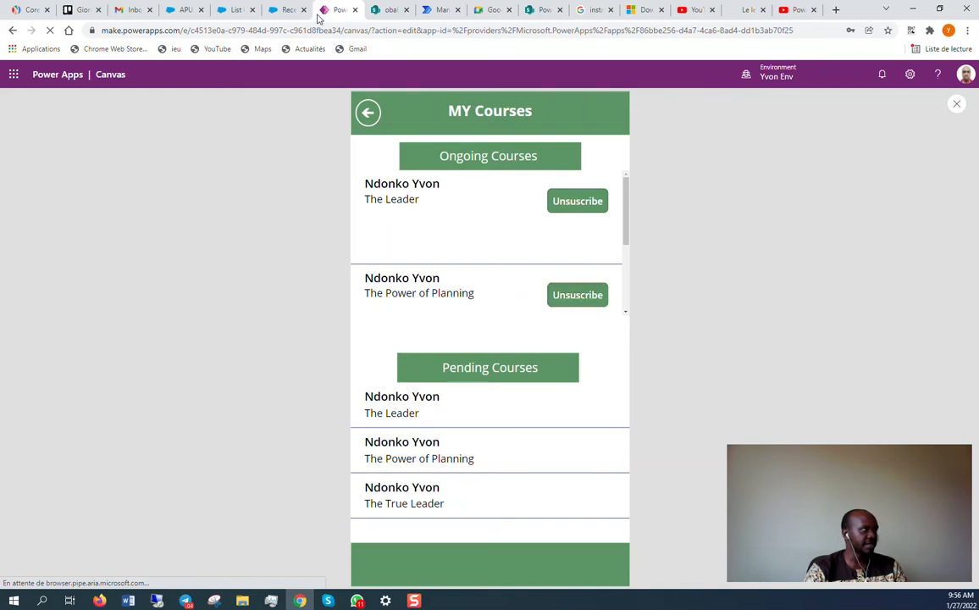
click(378, 10)
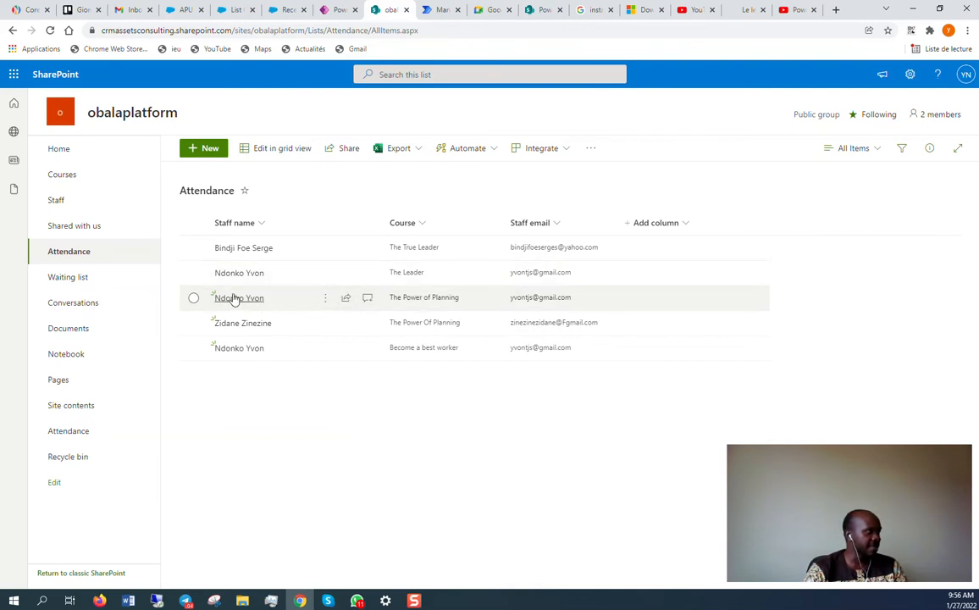
click(89, 277)
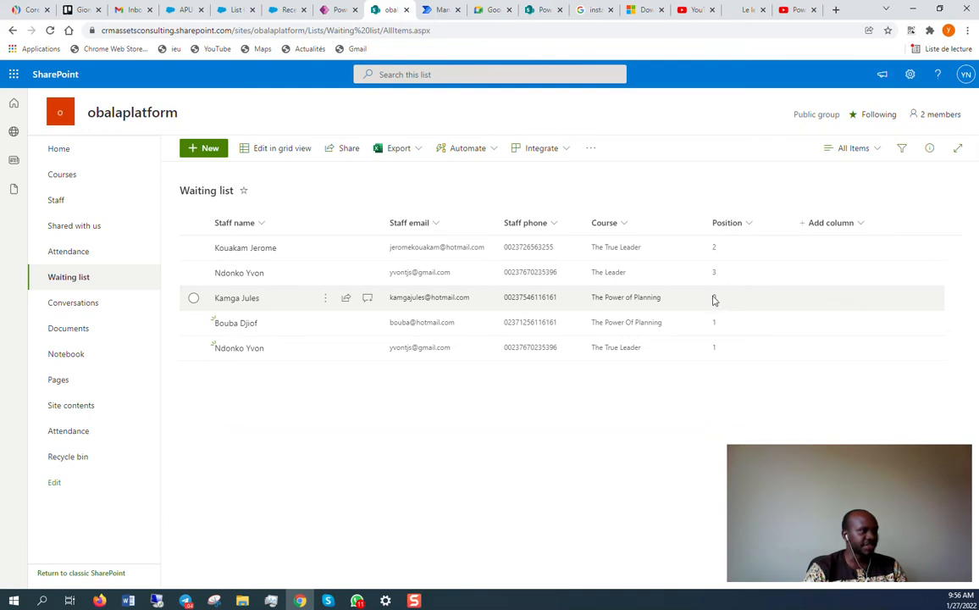
click(75, 252)
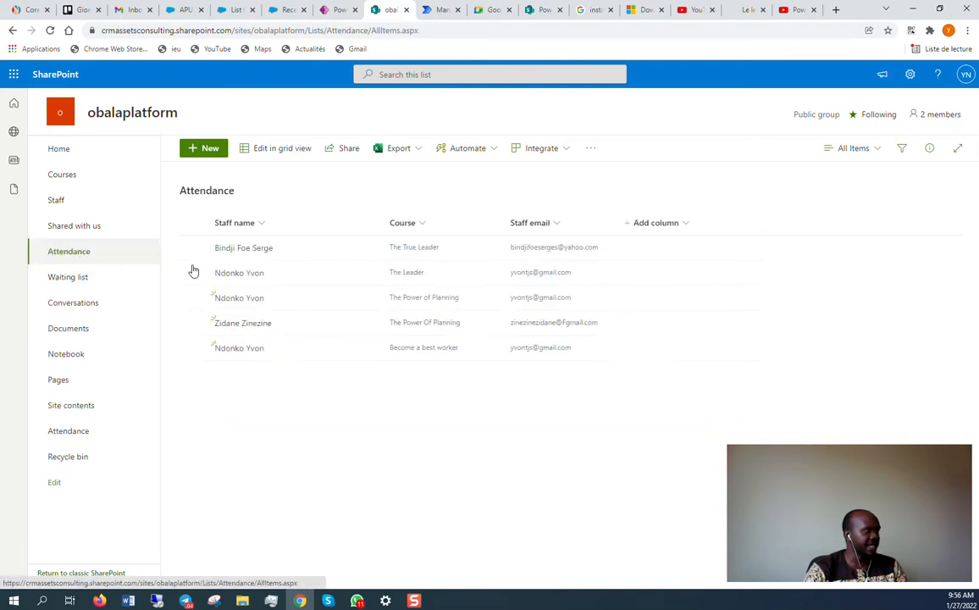
click(338, 9)
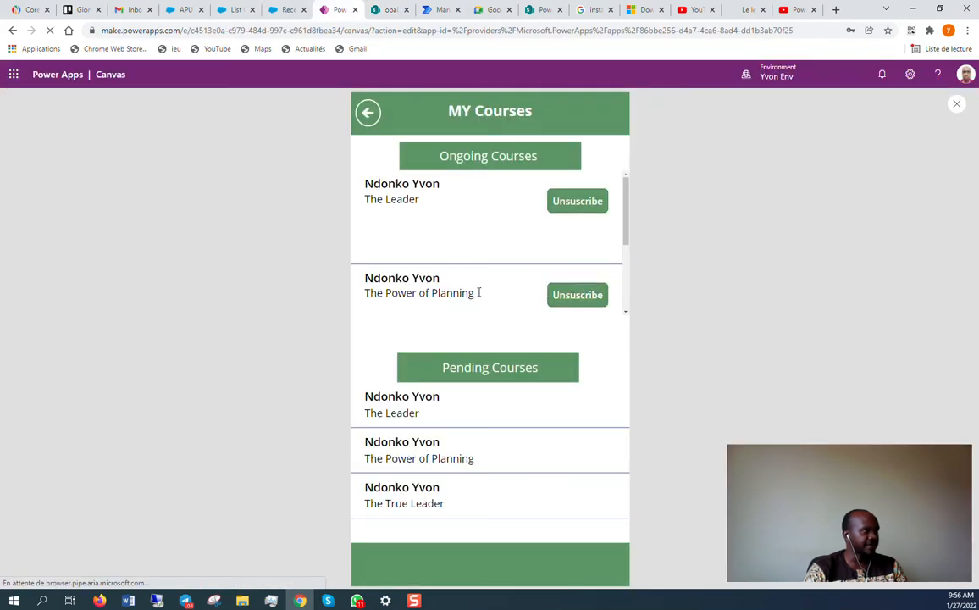
click(379, 8)
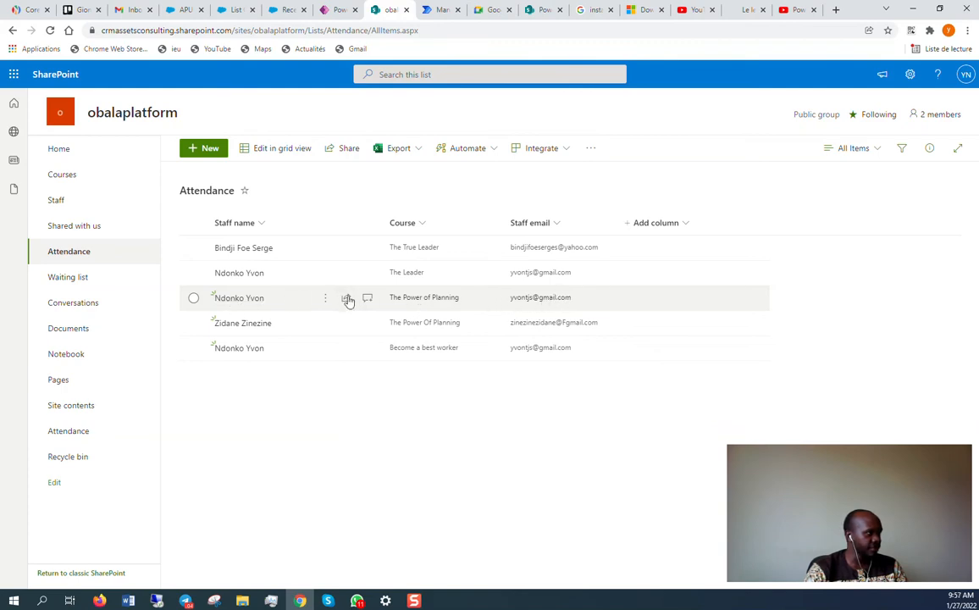
click(76, 278)
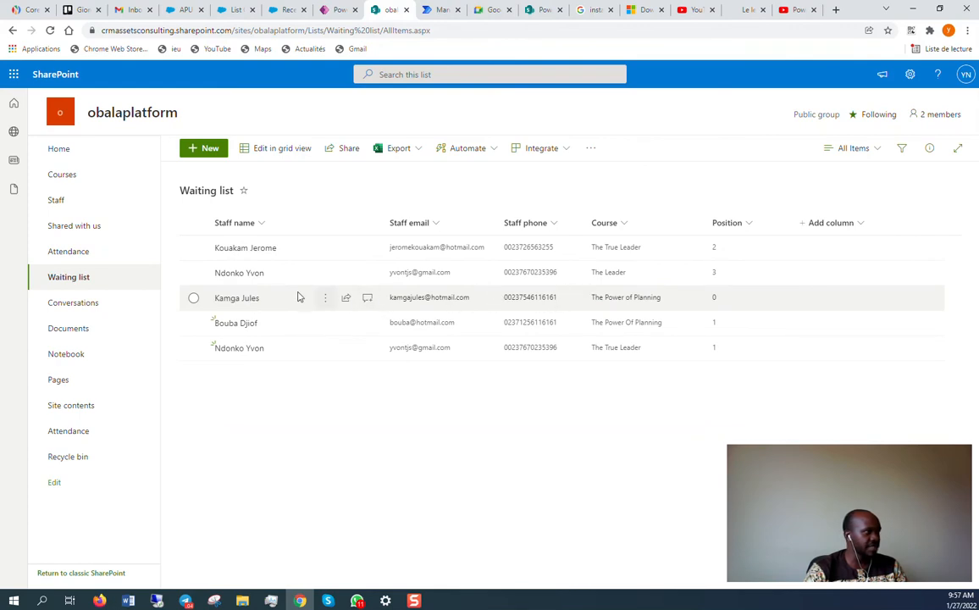
click(71, 253)
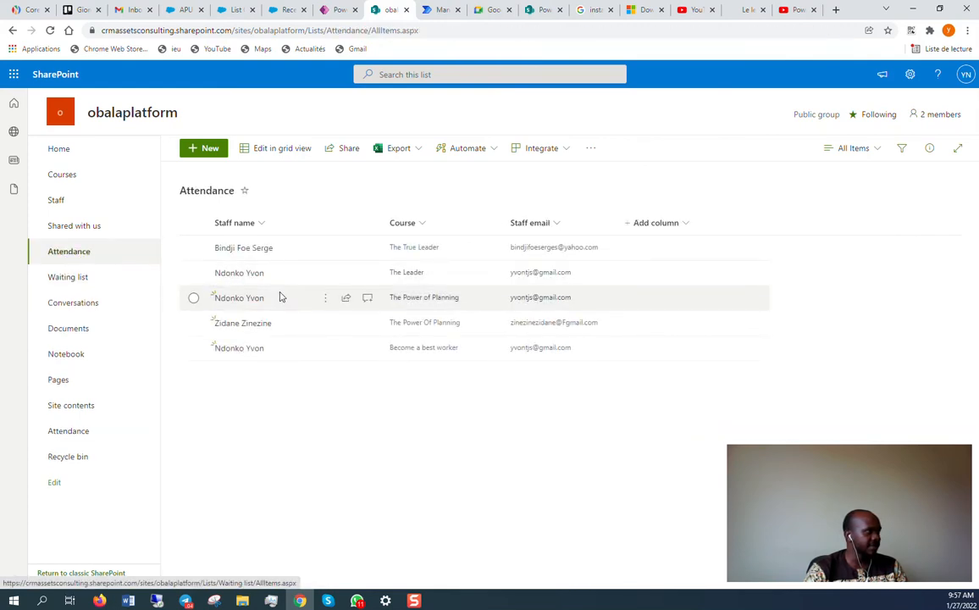
click(68, 278)
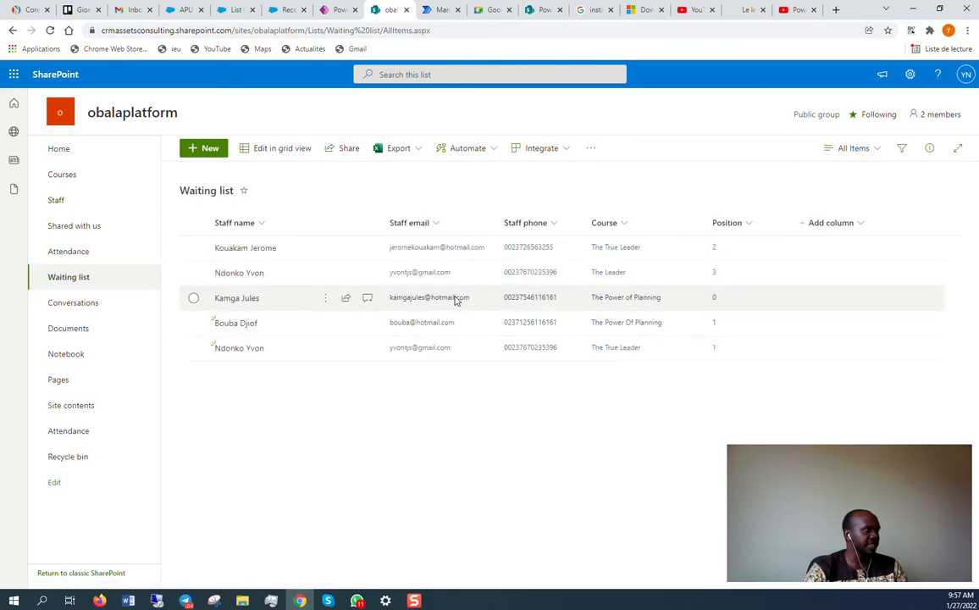
click(343, 9)
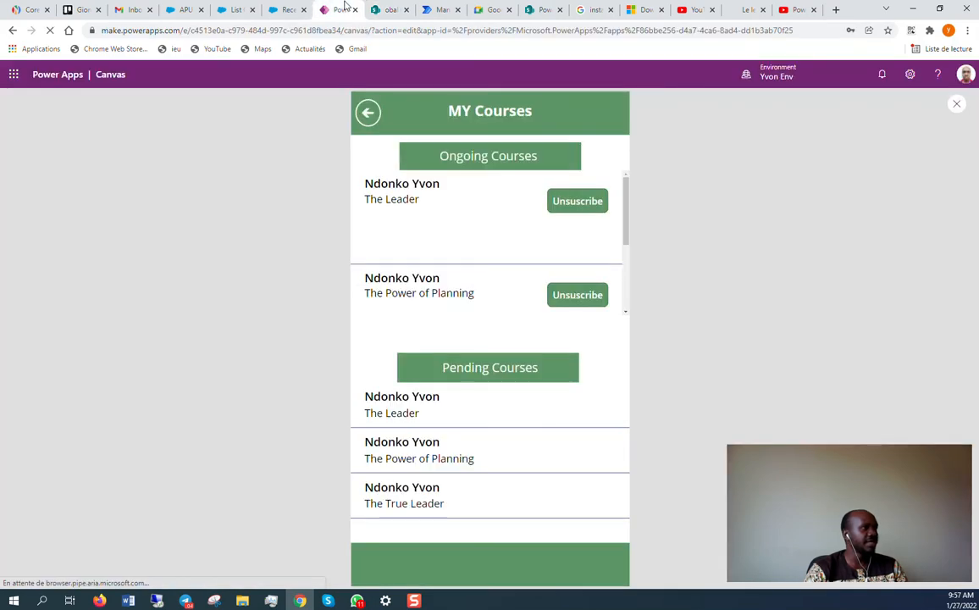
Unsubscribe from The Power of Planning under Ongoing Courses, then go back to the SharePoint Waiting list.
click(576, 296)
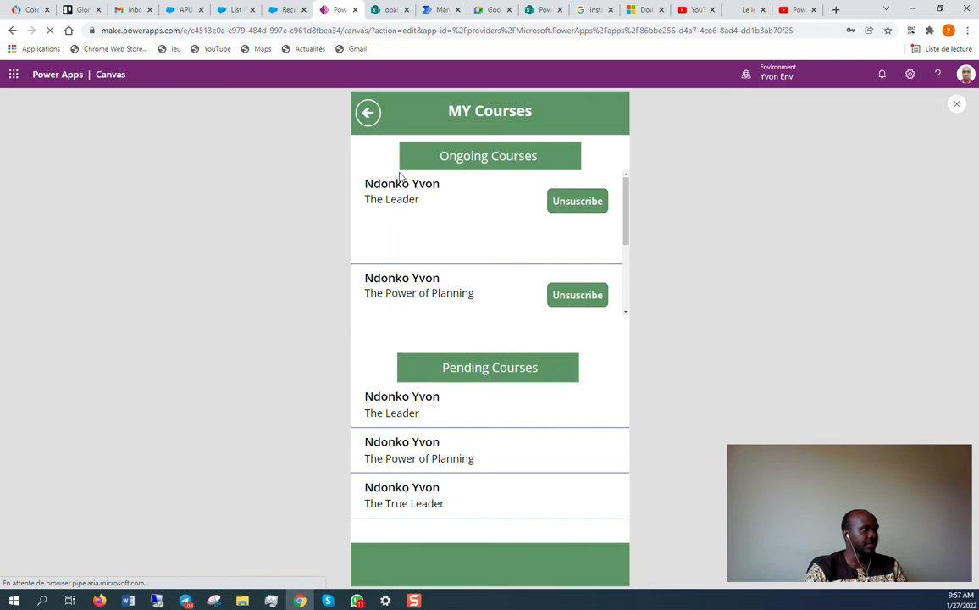
click(388, 10)
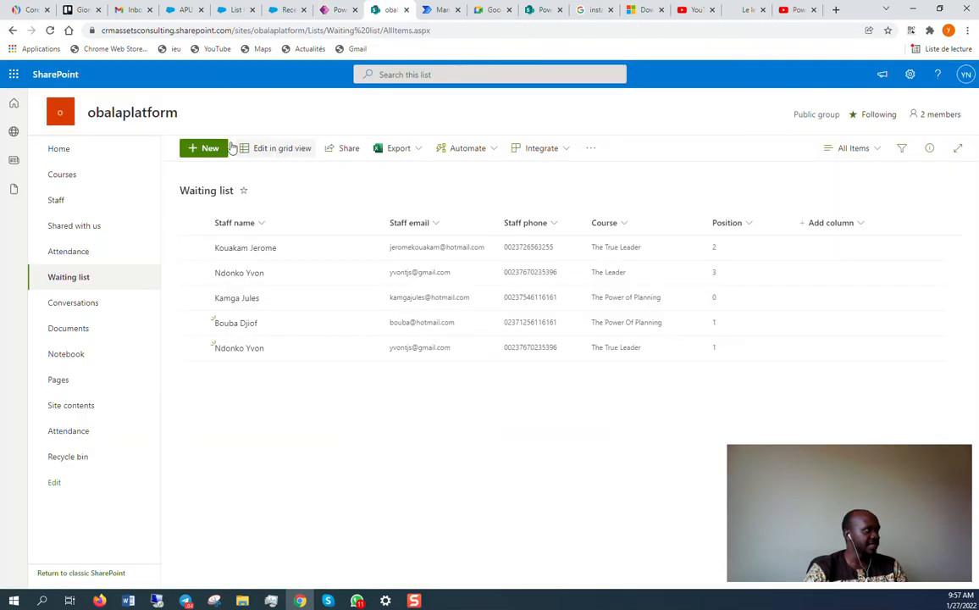
Refresh Attendance to find the new Power of Planning attendee, and confirm the Waiting list has four entries.
click(92, 254)
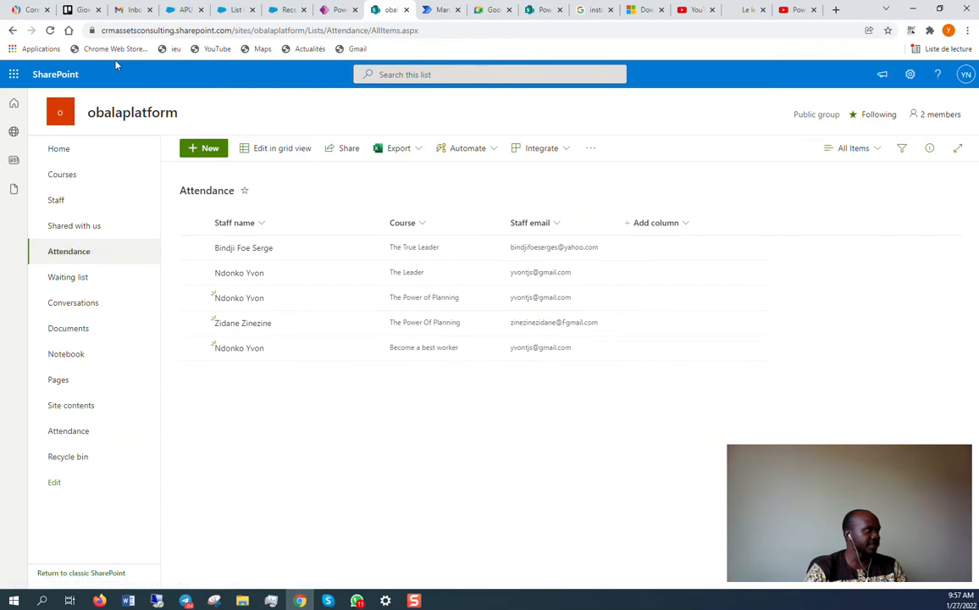
click(50, 30)
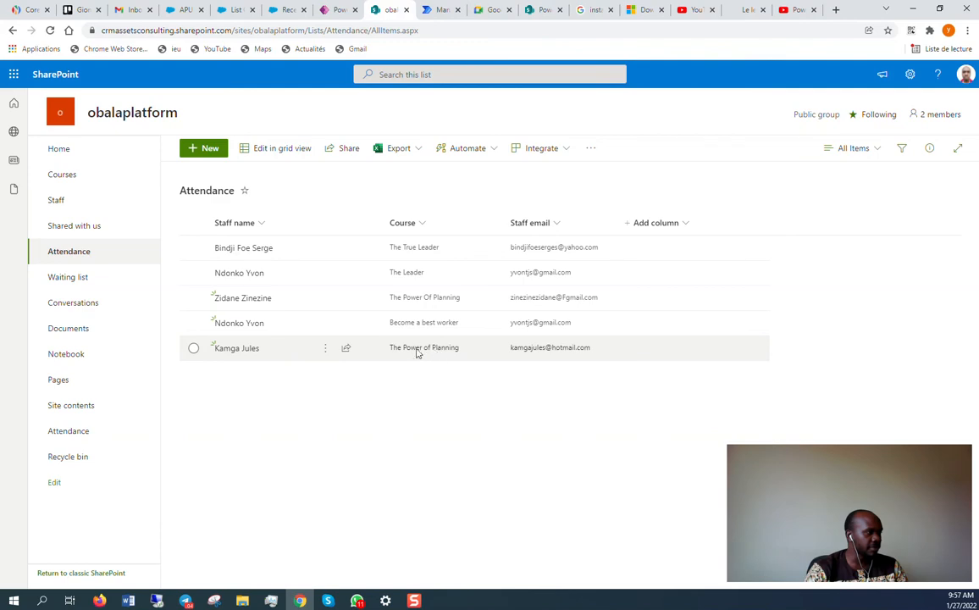
click(76, 281)
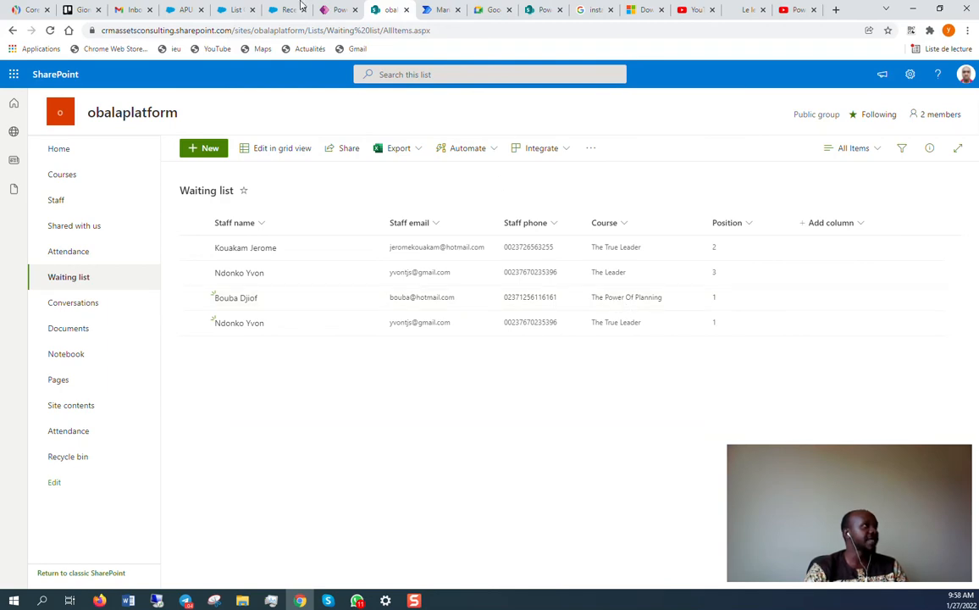
click(441, 9)
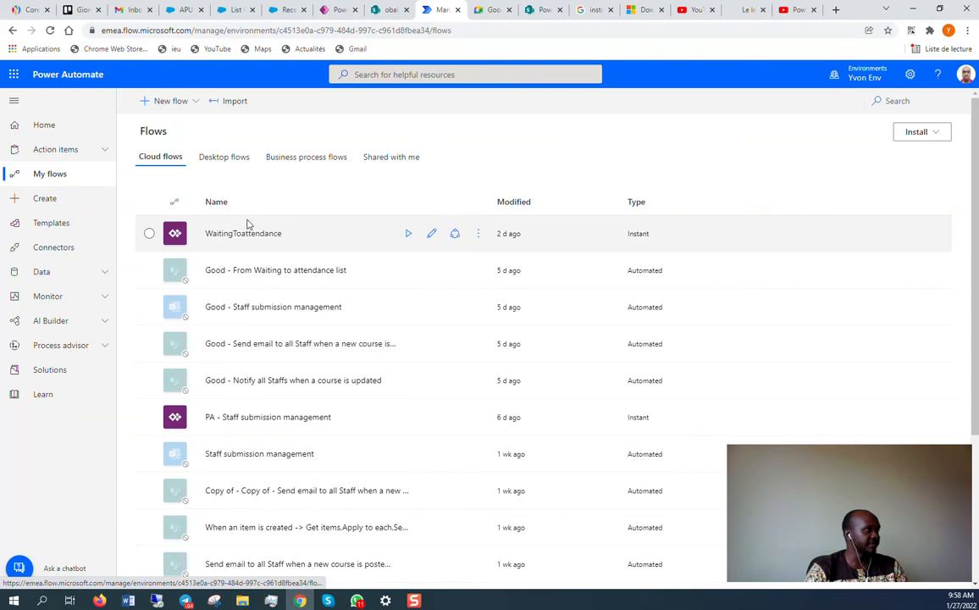
Open the WaitingToattendance flow from My flows in the editor.
click(433, 235)
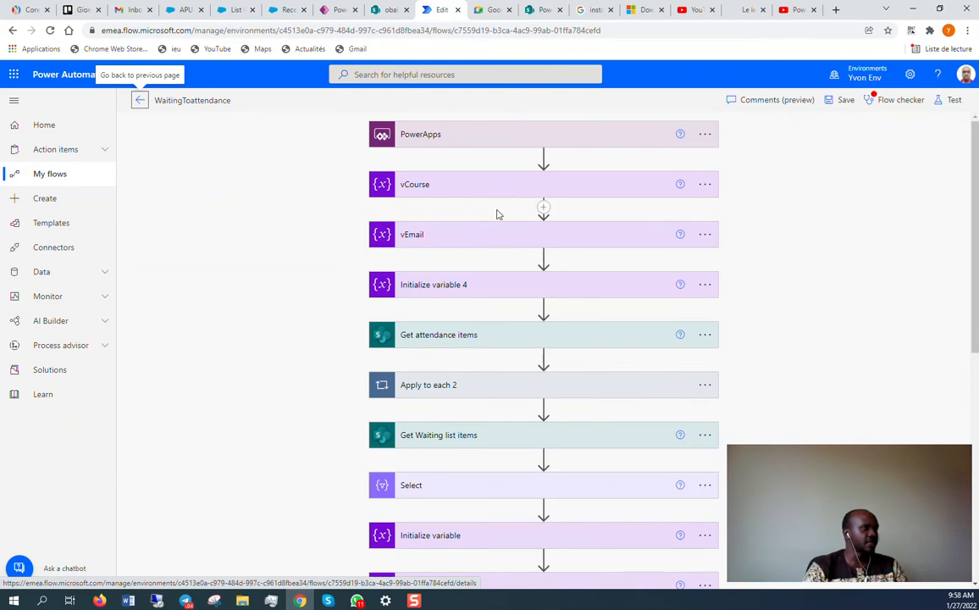
Expand the vCourse, vEmail, ID_Att, Get attendance items, Apply to each 2 and Condition 3 cards.
click(508, 184)
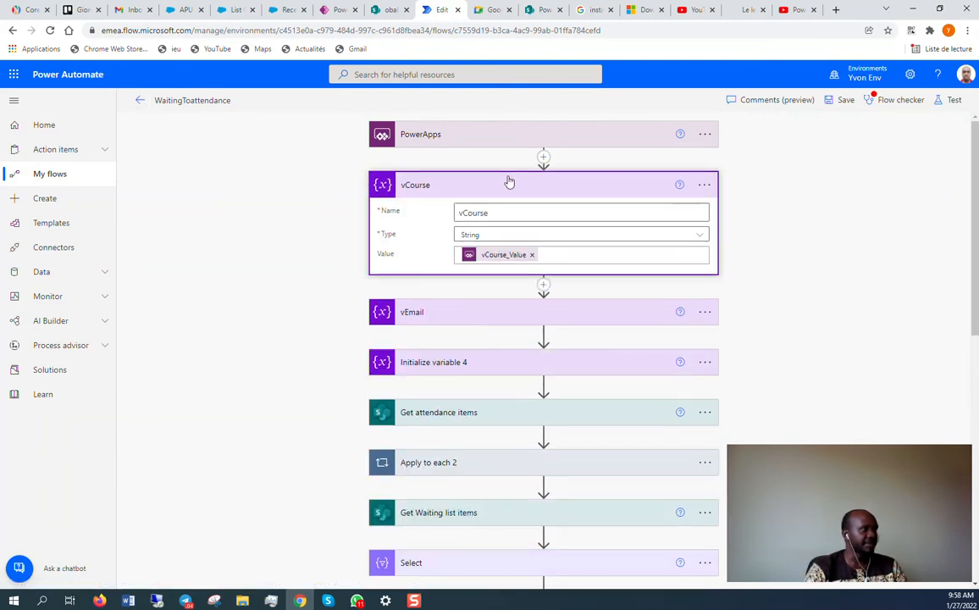
click(478, 313)
scroll(476, 309, down, 3)
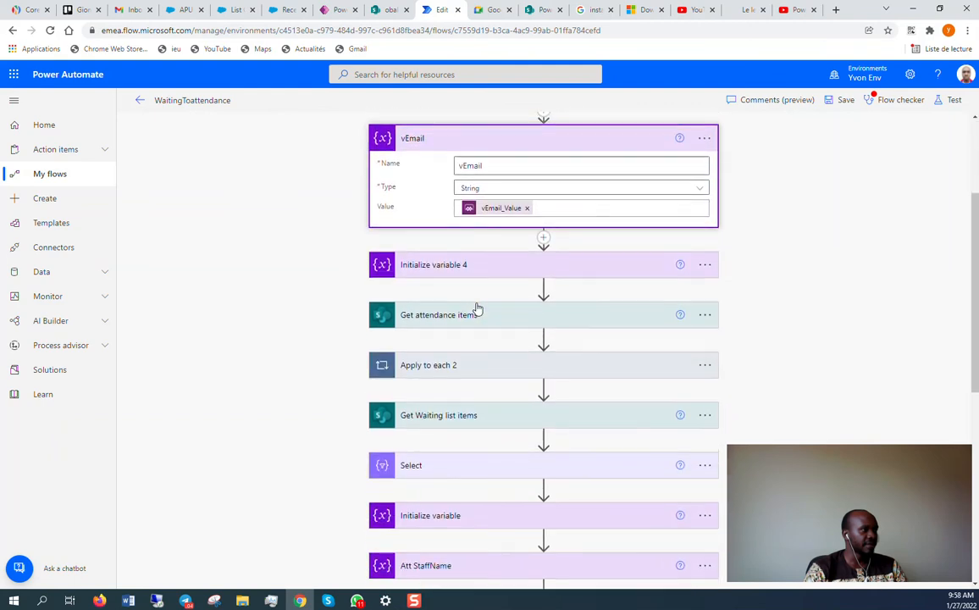
click(500, 263)
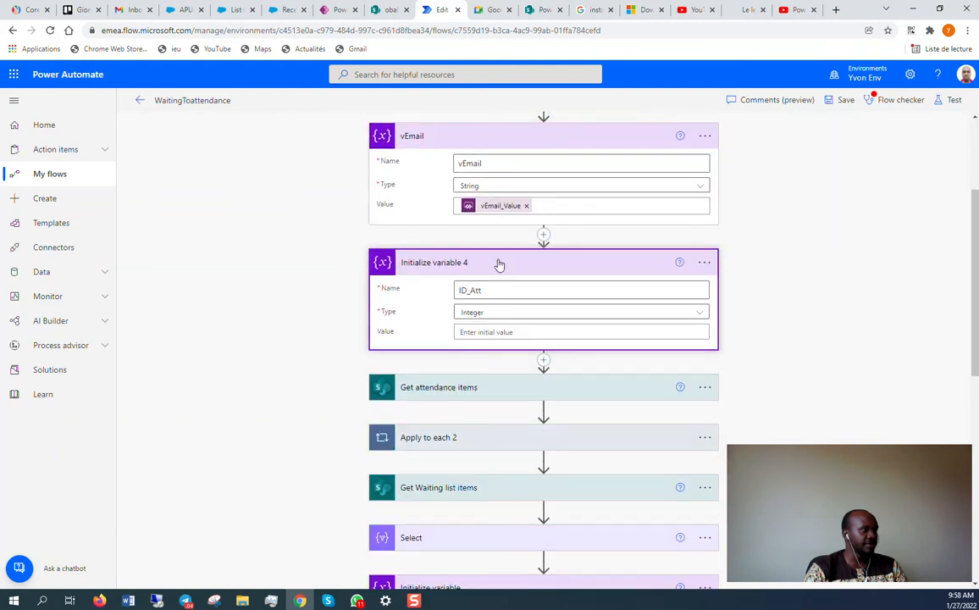
scroll(499, 264, down, 1)
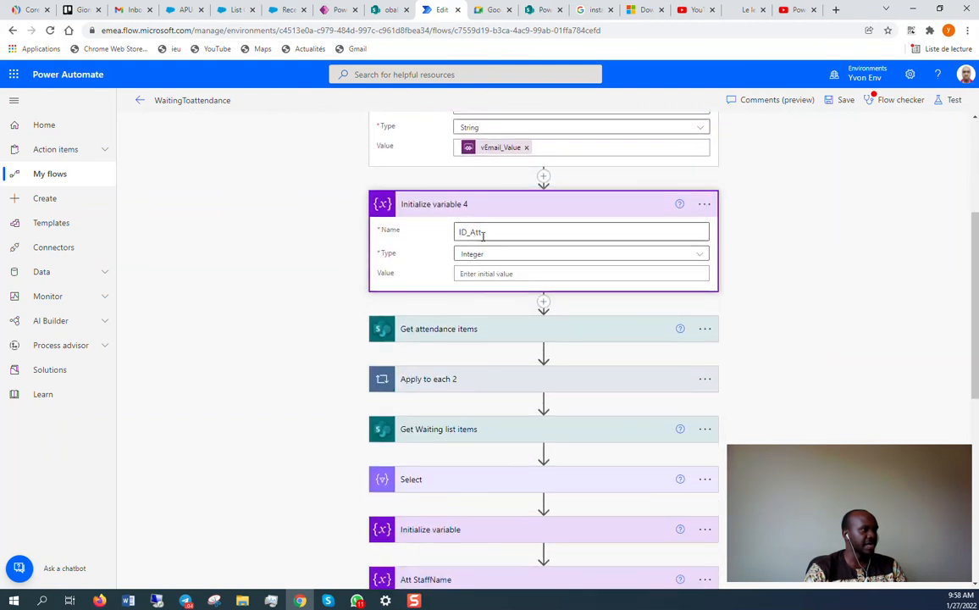
click(508, 334)
scroll(499, 332, down, 3)
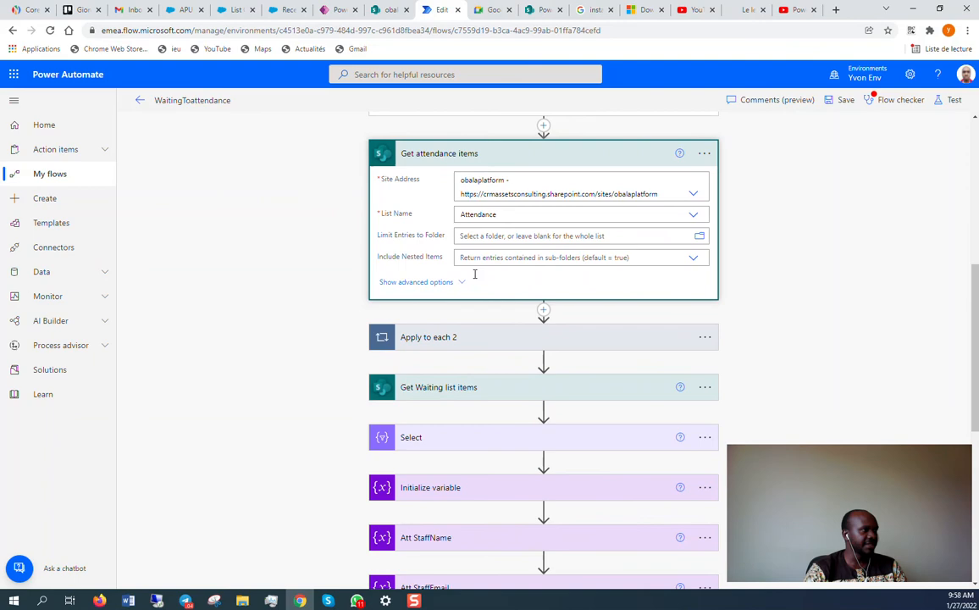
click(470, 340)
scroll(472, 334, down, 2)
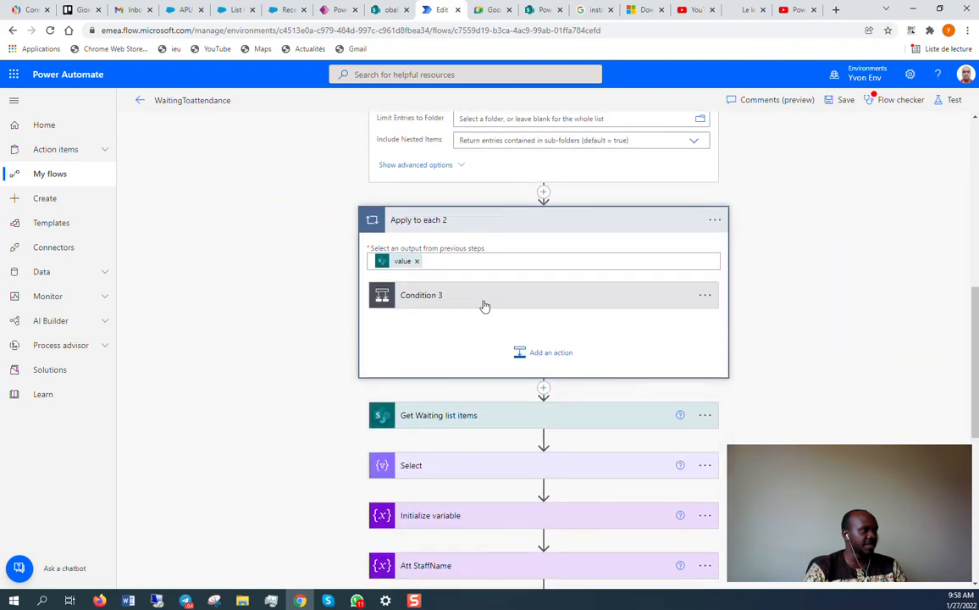
click(485, 303)
scroll(489, 307, down, 1)
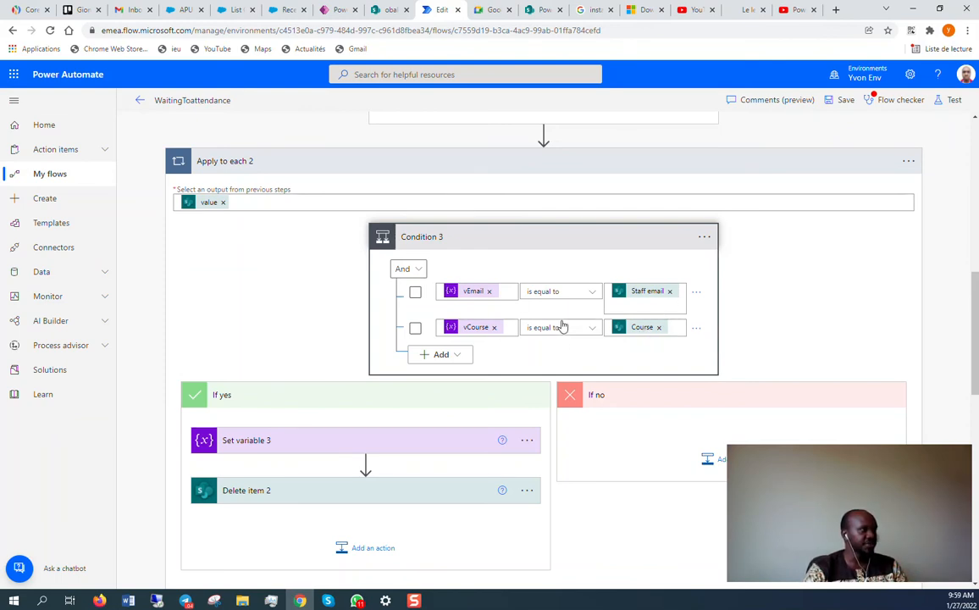
Expand Set variable 3 and Delete item 2, then scroll down to Get Waiting list items.
scroll(546, 318, down, 1)
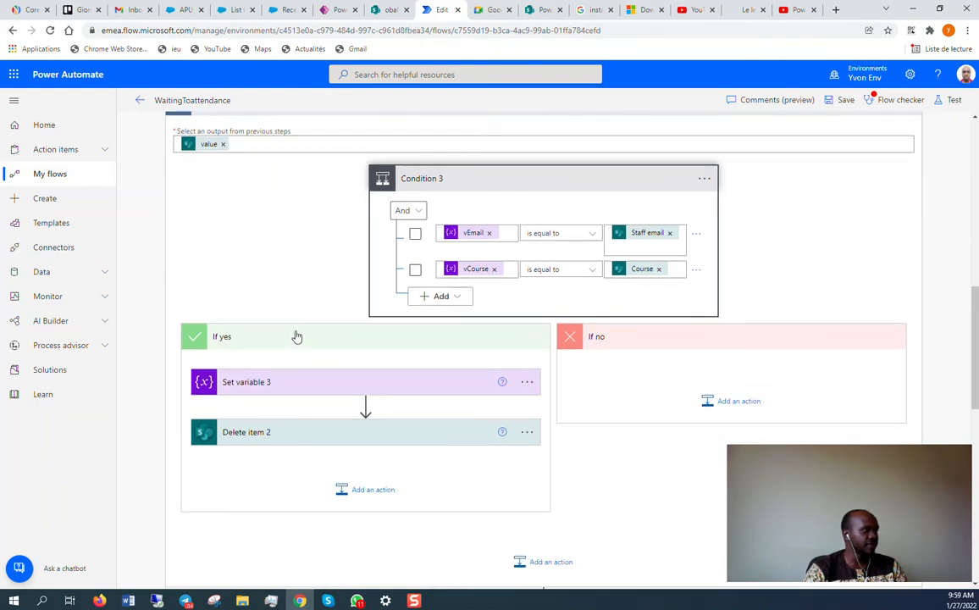
click(330, 382)
scroll(297, 357, down, 1)
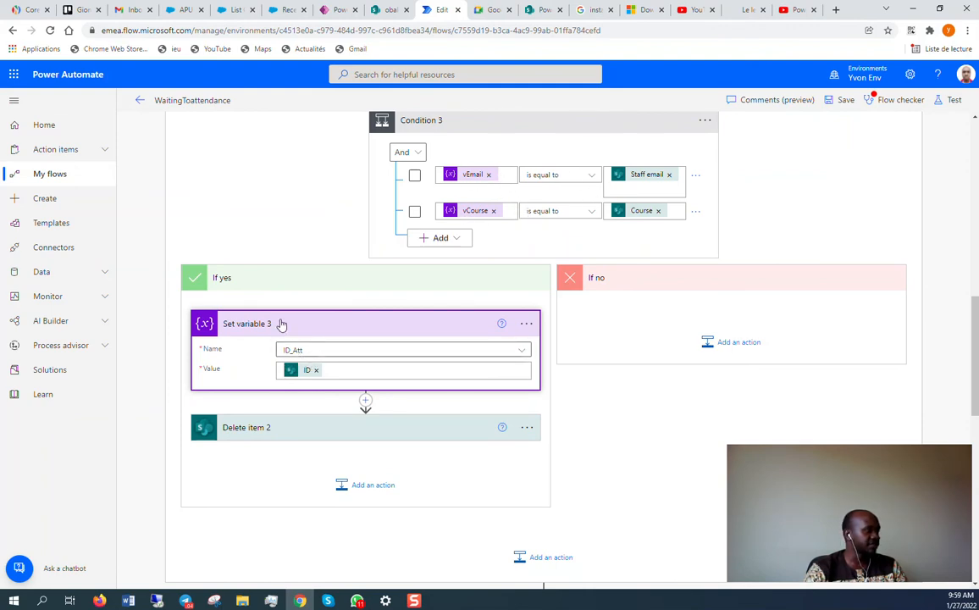
click(284, 431)
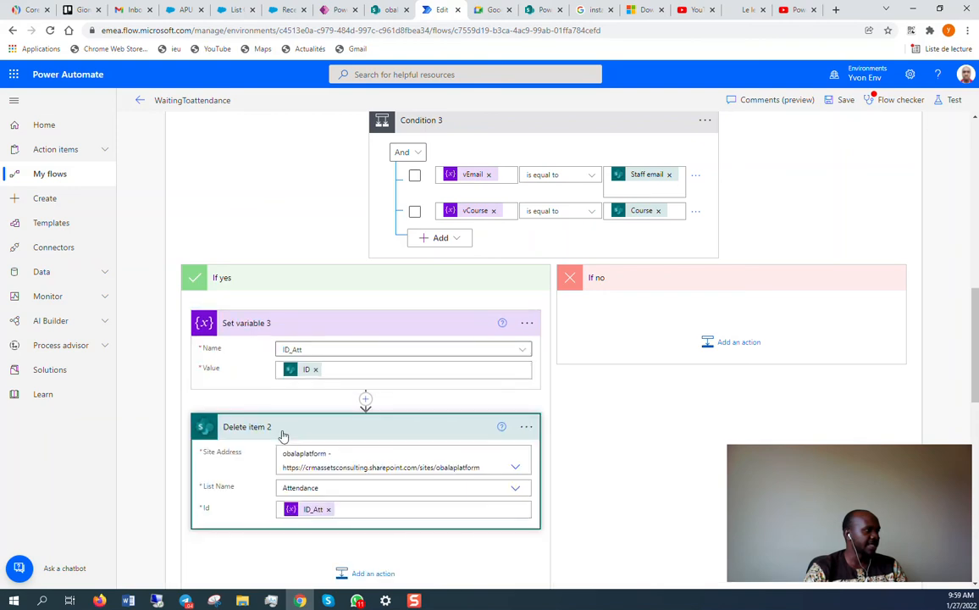
scroll(282, 434, down, 1)
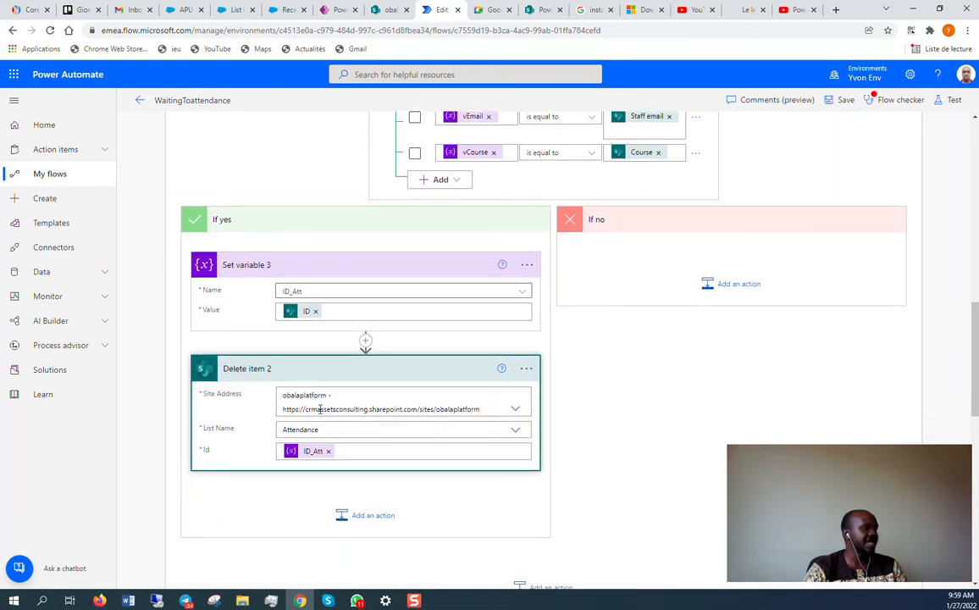
scroll(284, 410, up, 1)
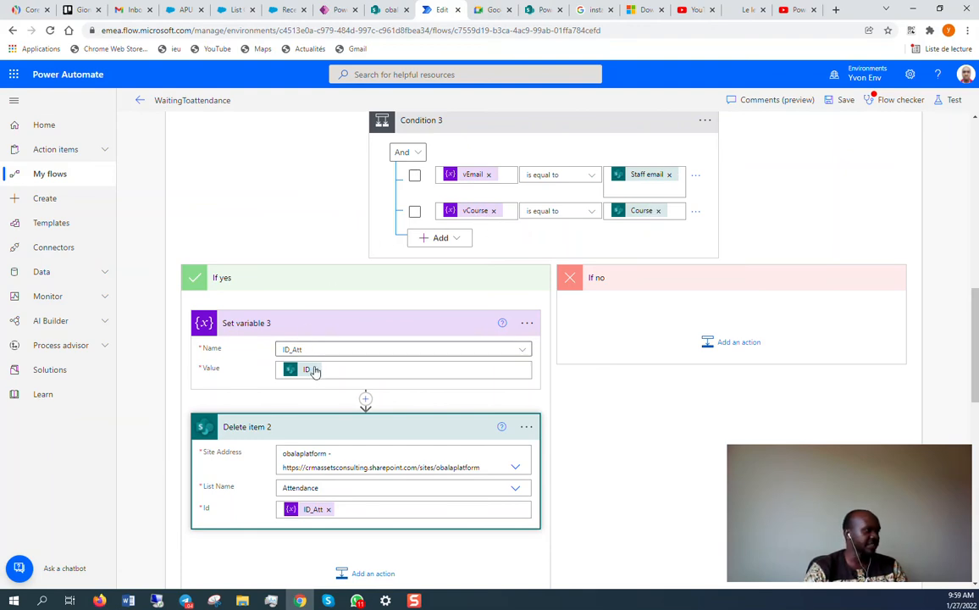
scroll(339, 438, down, 2)
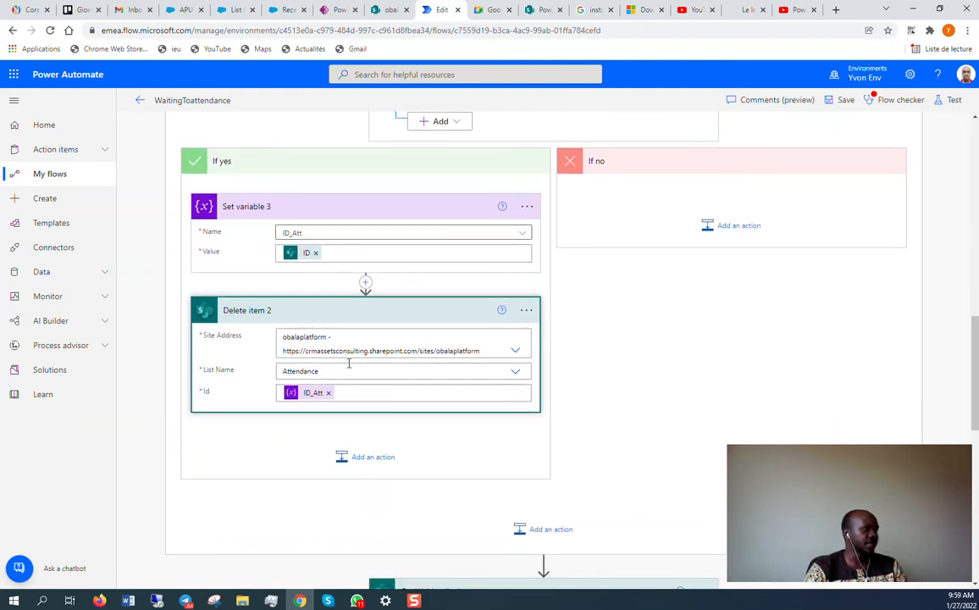
scroll(304, 373, down, 3)
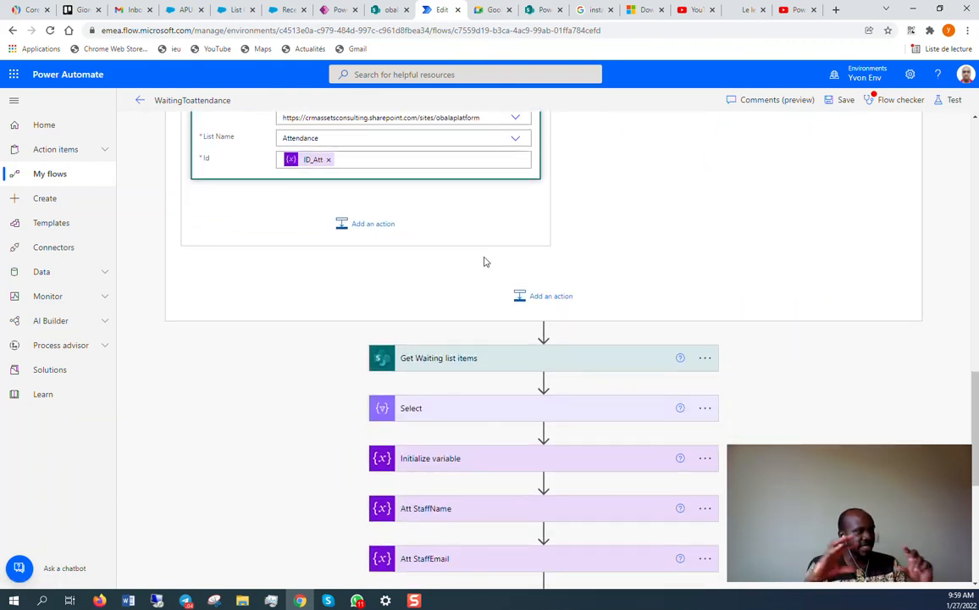
scroll(483, 261, down, 2)
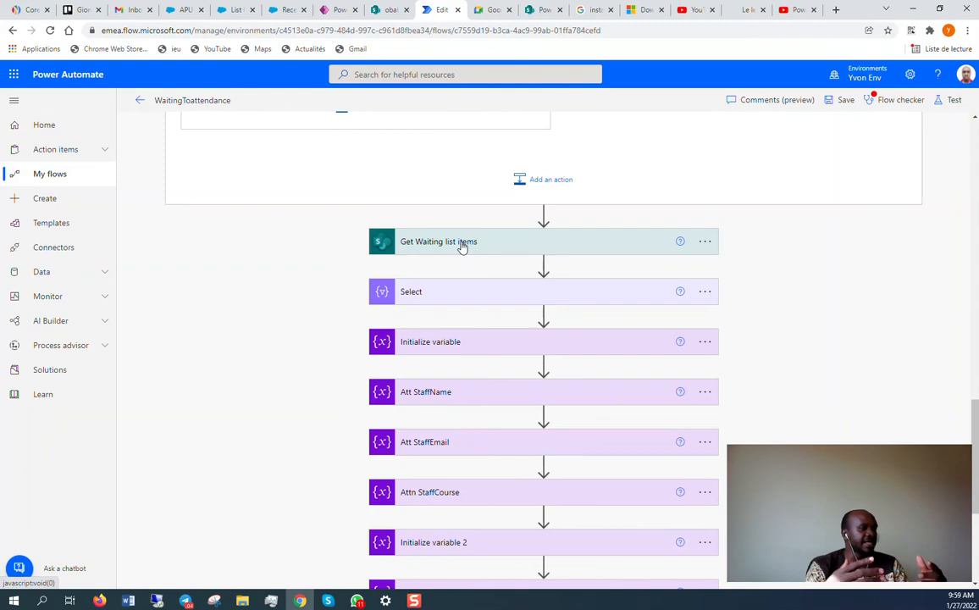
Expand the Select step's Position mapping and the MinPosition variable.
click(516, 292)
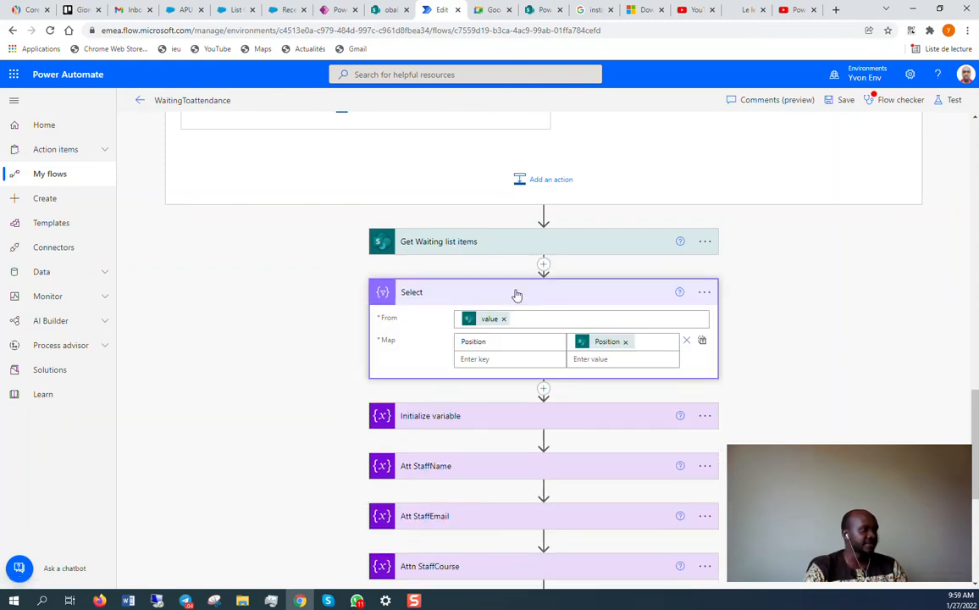
scroll(516, 294, down, 1)
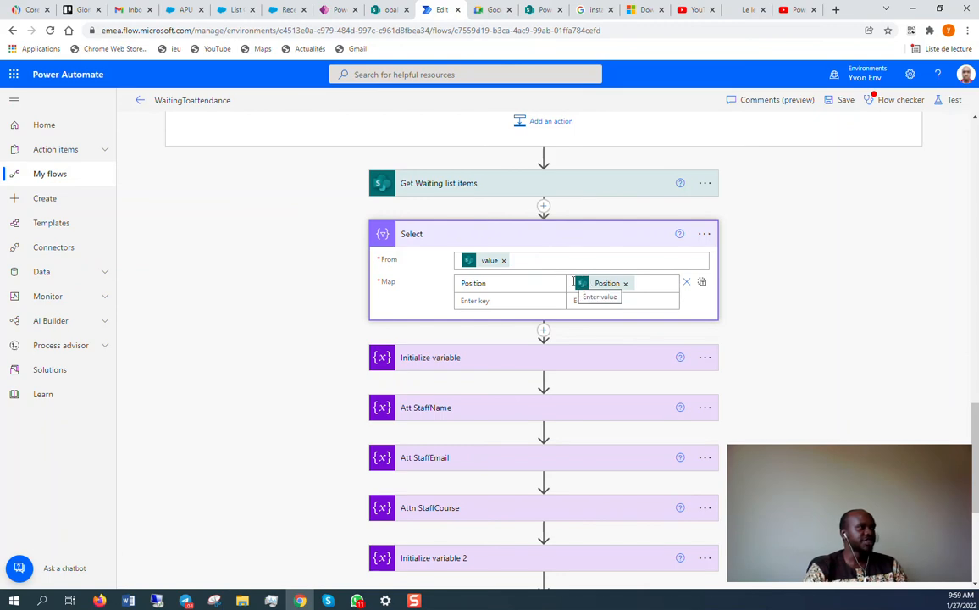
scroll(573, 281, up, 4)
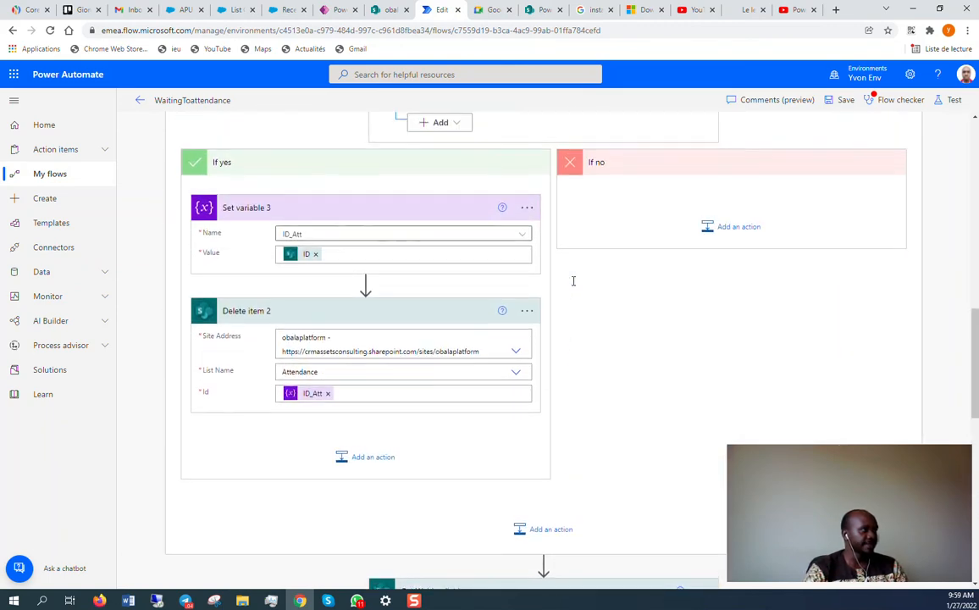
scroll(574, 281, down, 3)
scroll(573, 281, down, 1)
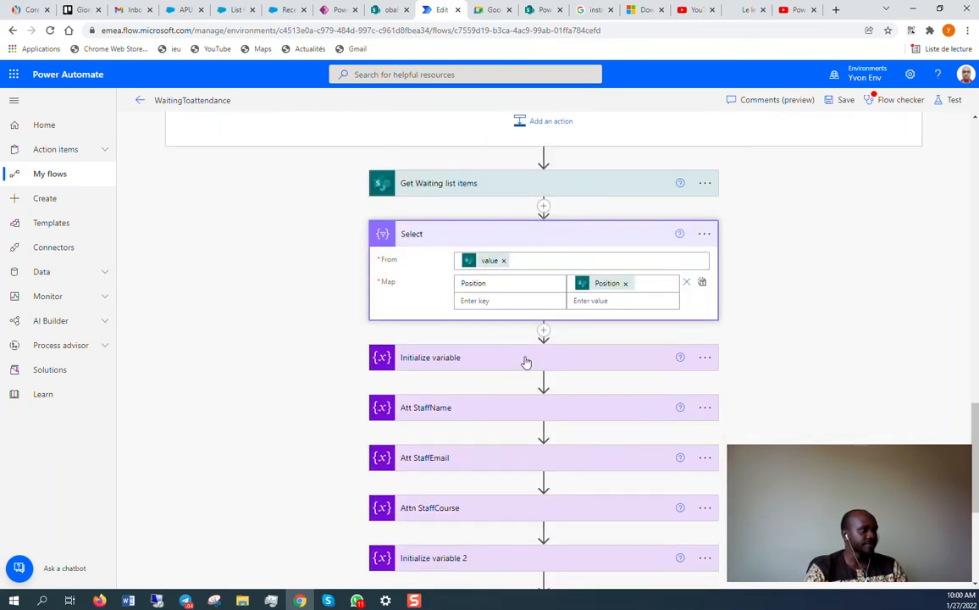
click(525, 359)
scroll(524, 359, down, 1)
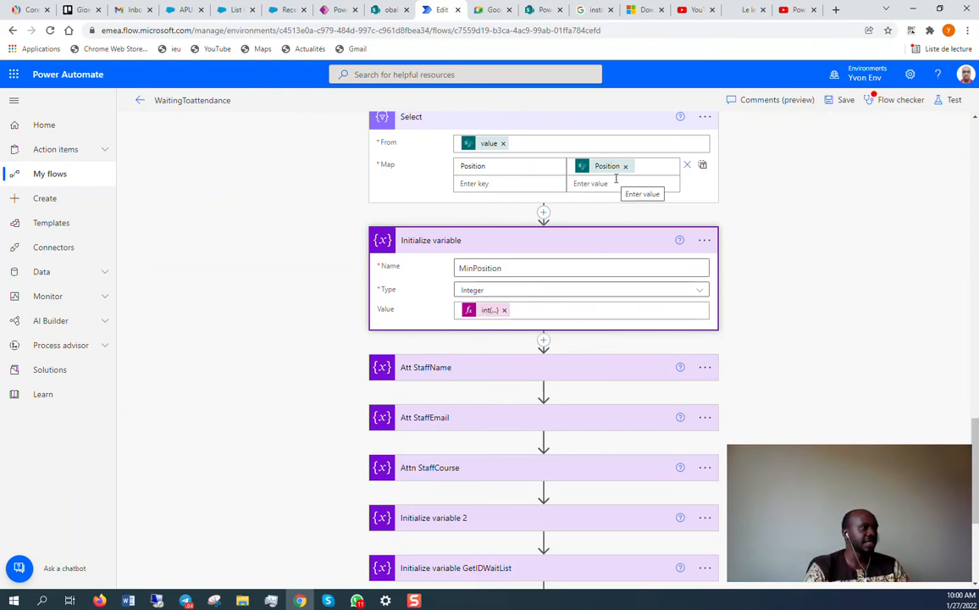
scroll(429, 321, down, 1)
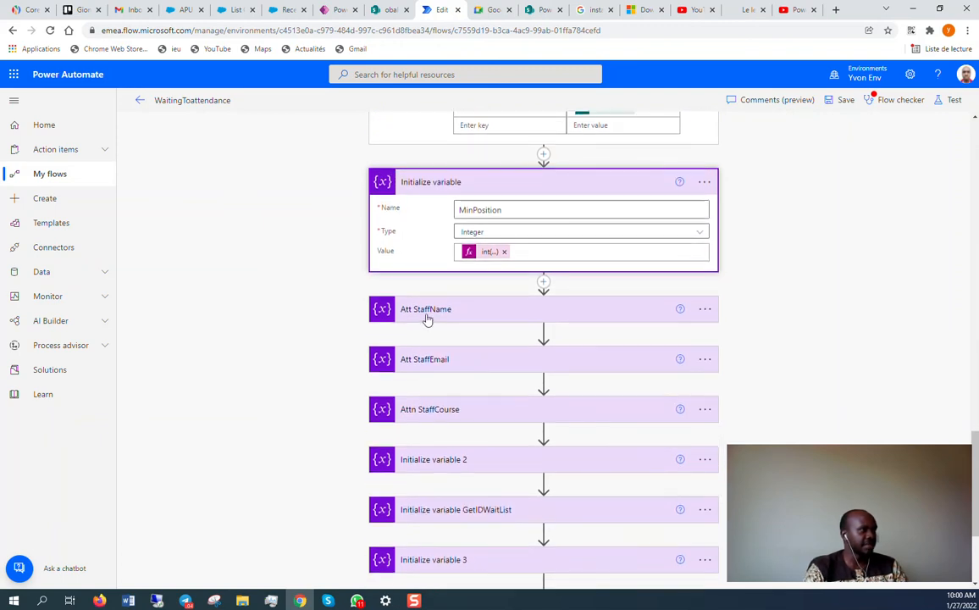
Expand the Att_StaffName, Att StaffEmail and Att StaffCourse variable cards.
click(482, 309)
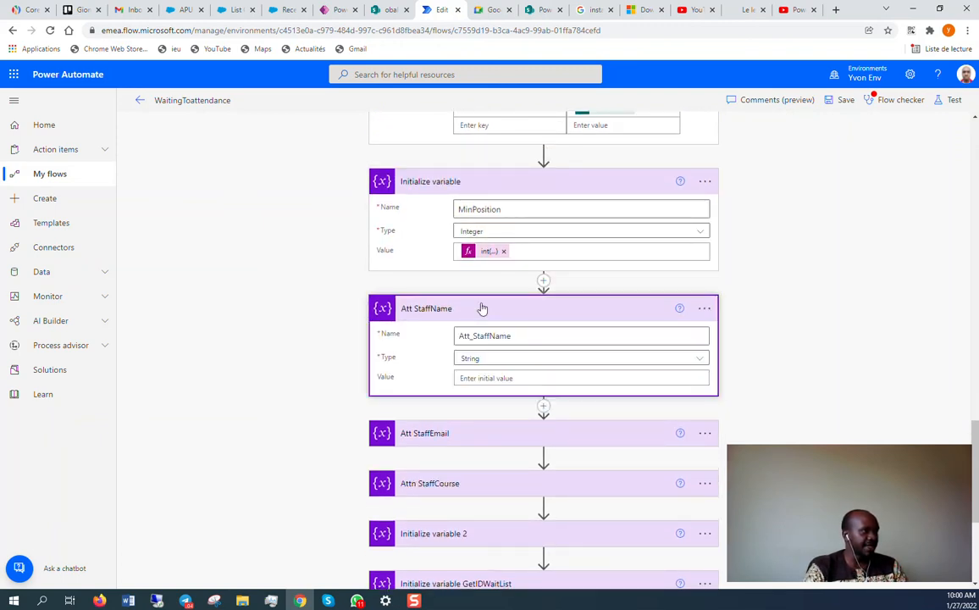
scroll(482, 309, down, 1)
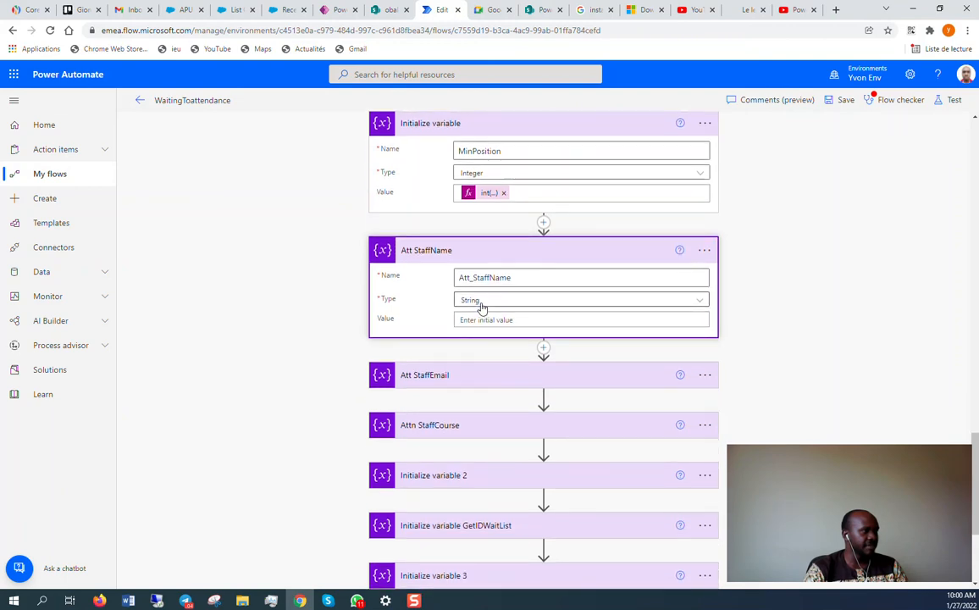
scroll(474, 319, down, 1)
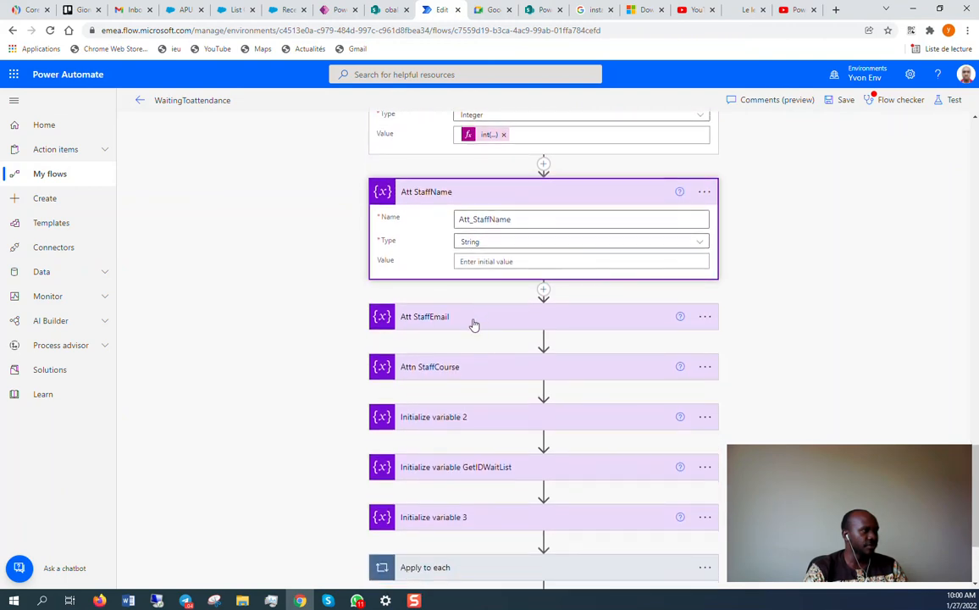
click(473, 319)
scroll(474, 324, down, 2)
click(469, 327)
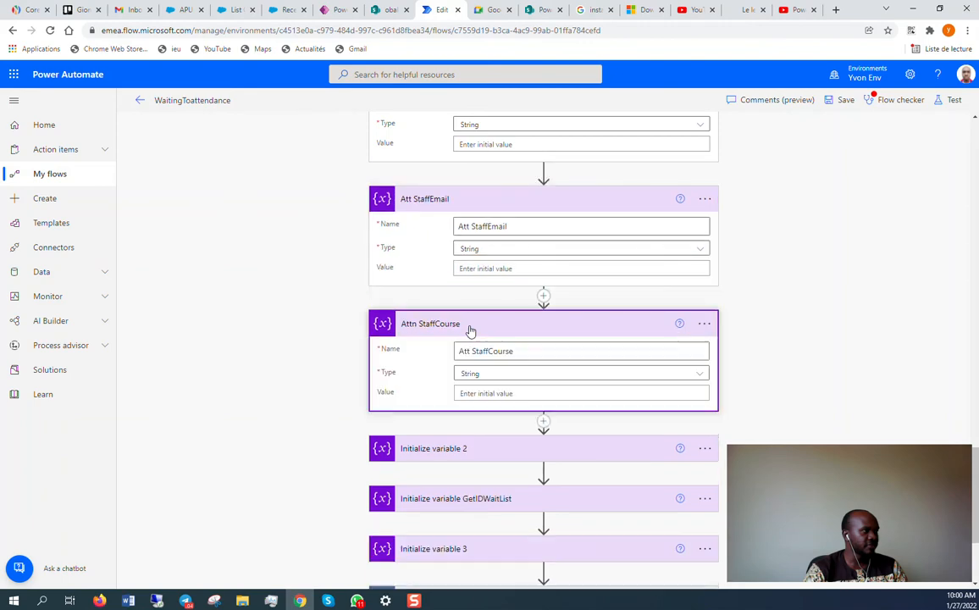
scroll(468, 330, down, 2)
Expand the staff_name, GetIDWaitList and course variables and the Apply to each loop.
click(469, 332)
scroll(468, 332, down, 2)
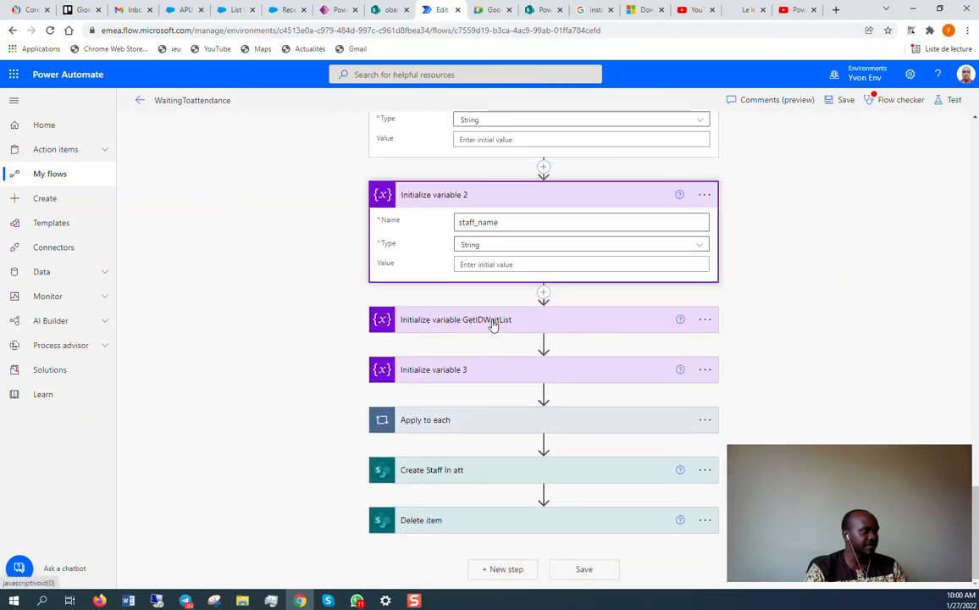
click(484, 320)
scroll(478, 321, down, 1)
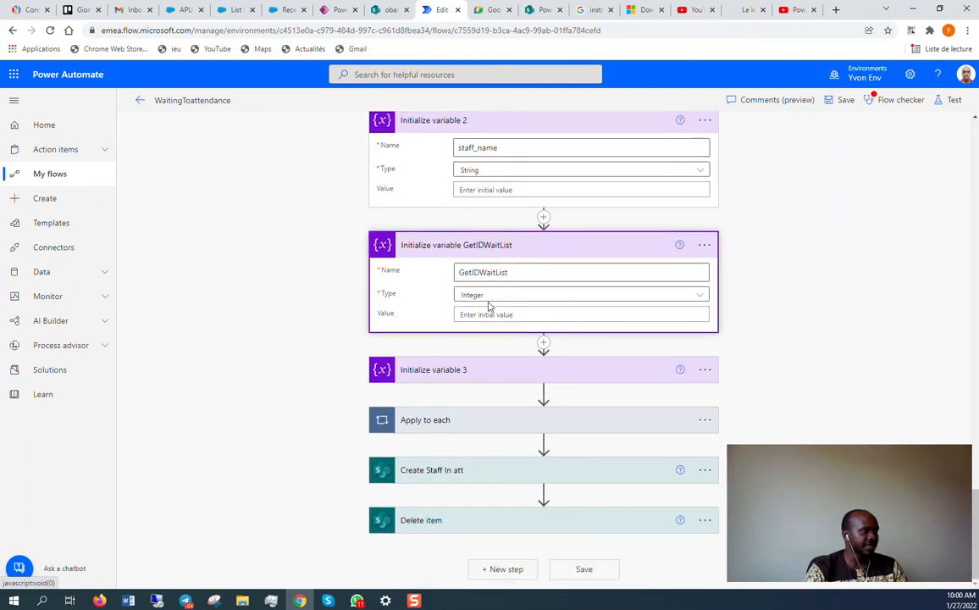
click(483, 370)
scroll(501, 306, down, 1)
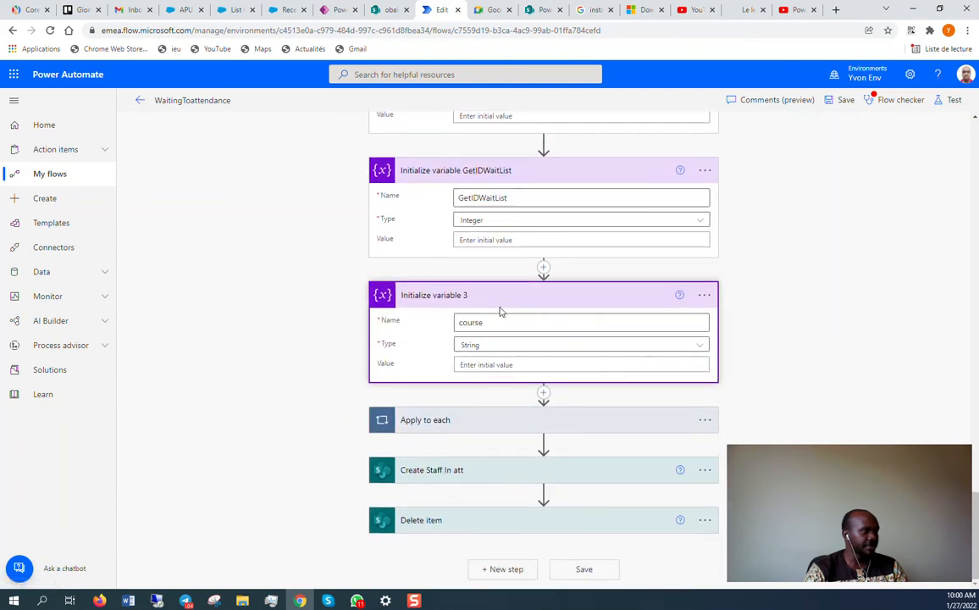
click(491, 424)
scroll(518, 366, down, 2)
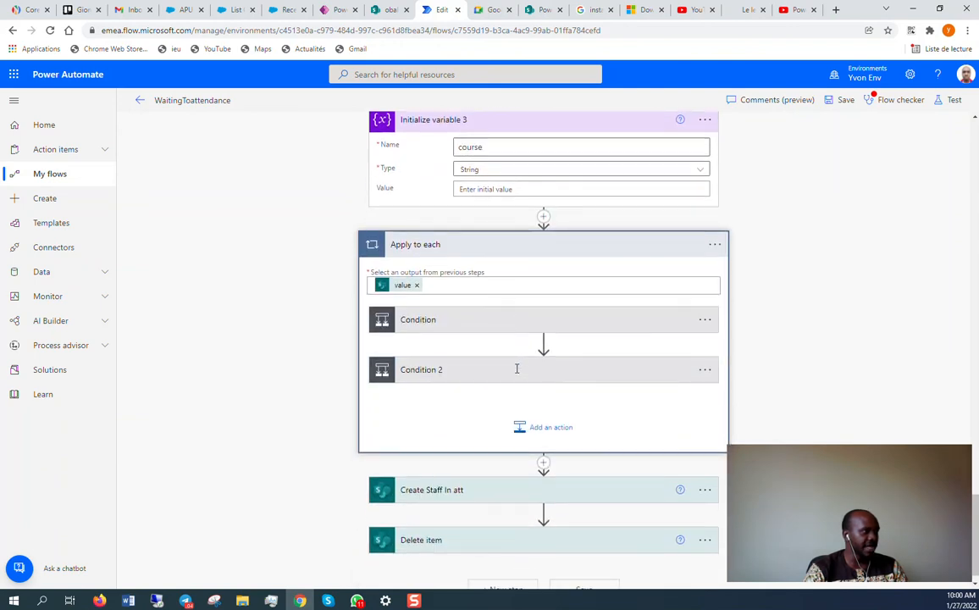
Show the Condition's Position ≤ MinPosition check and expand the Set min position variable action.
click(497, 321)
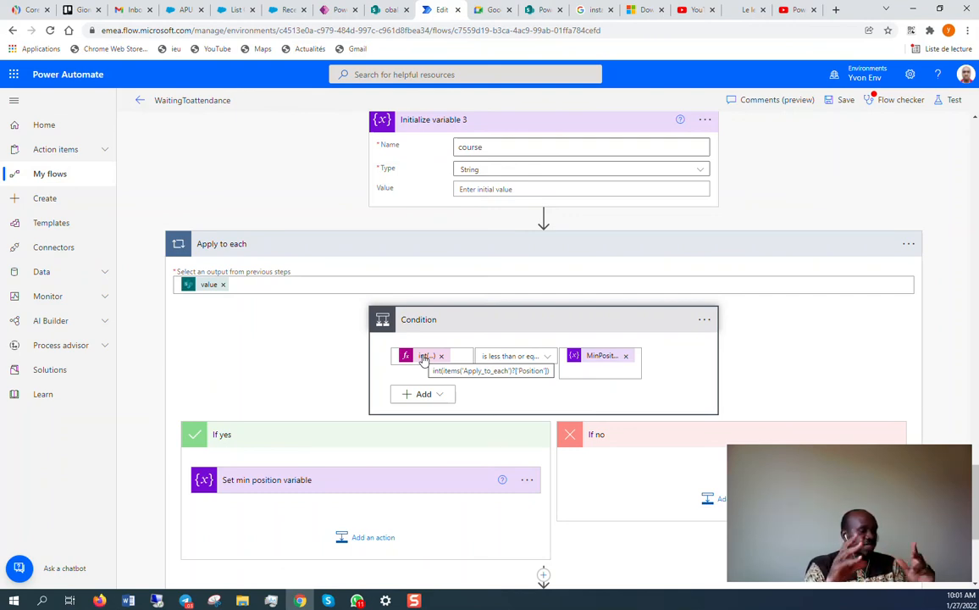
scroll(424, 359, down, 2)
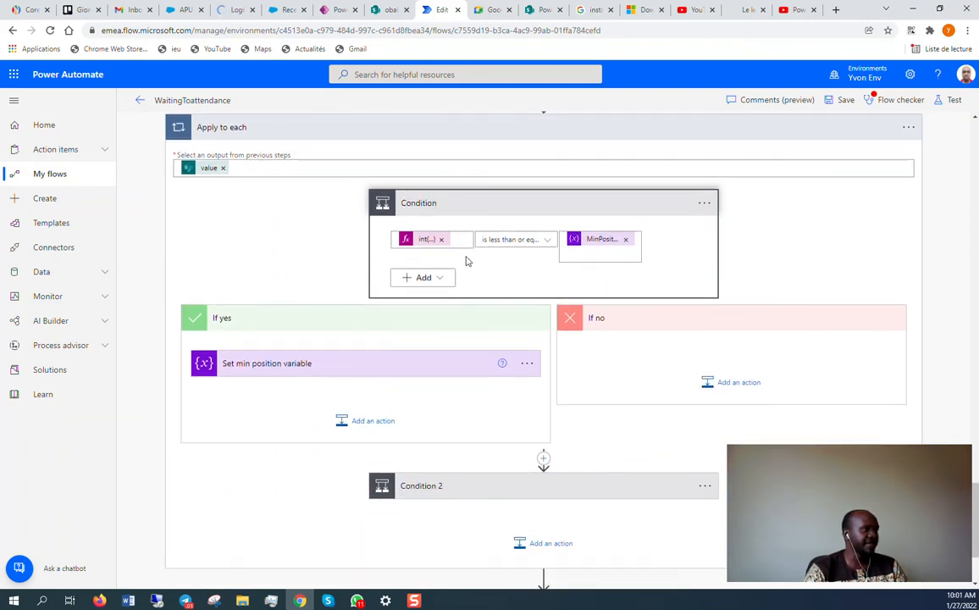
click(366, 364)
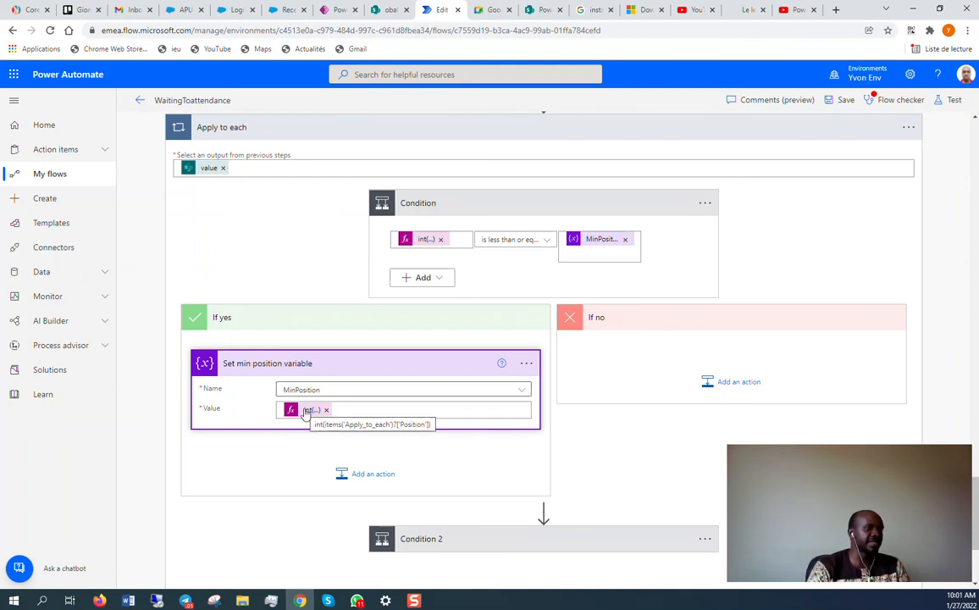
scroll(305, 413, down, 1)
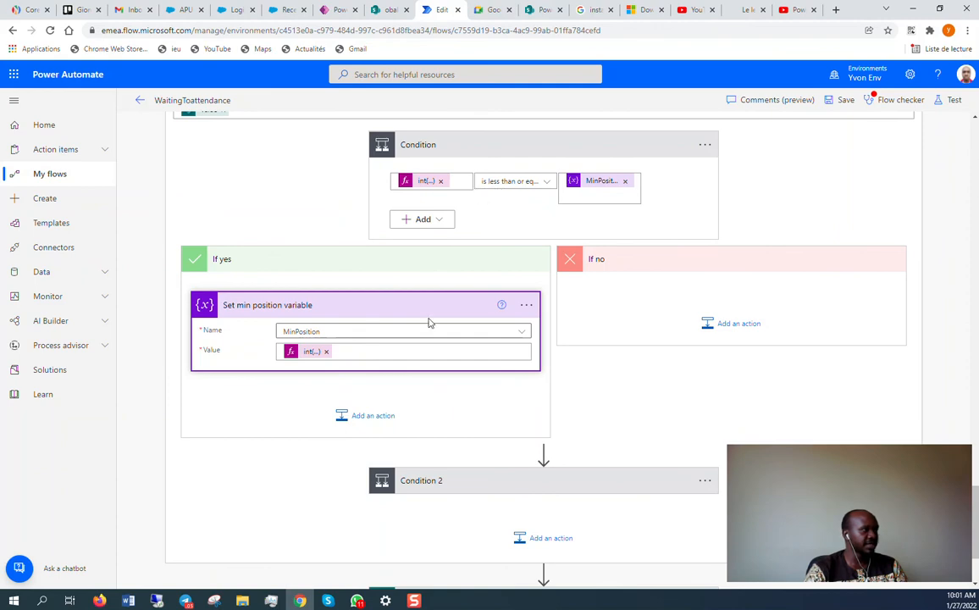
scroll(428, 322, down, 2)
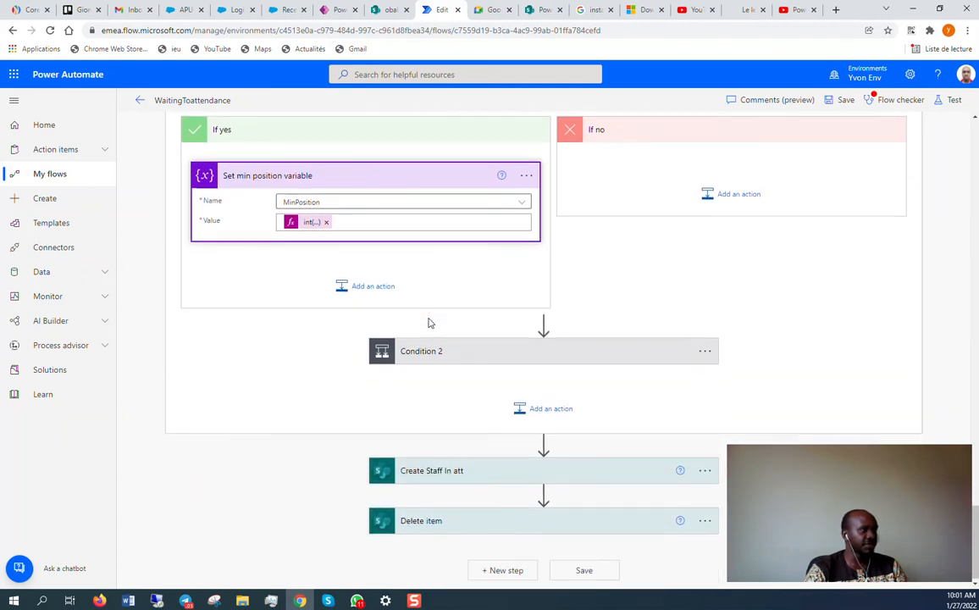
Expand Condition 2 along with Set variable and Set variable 2.
click(520, 352)
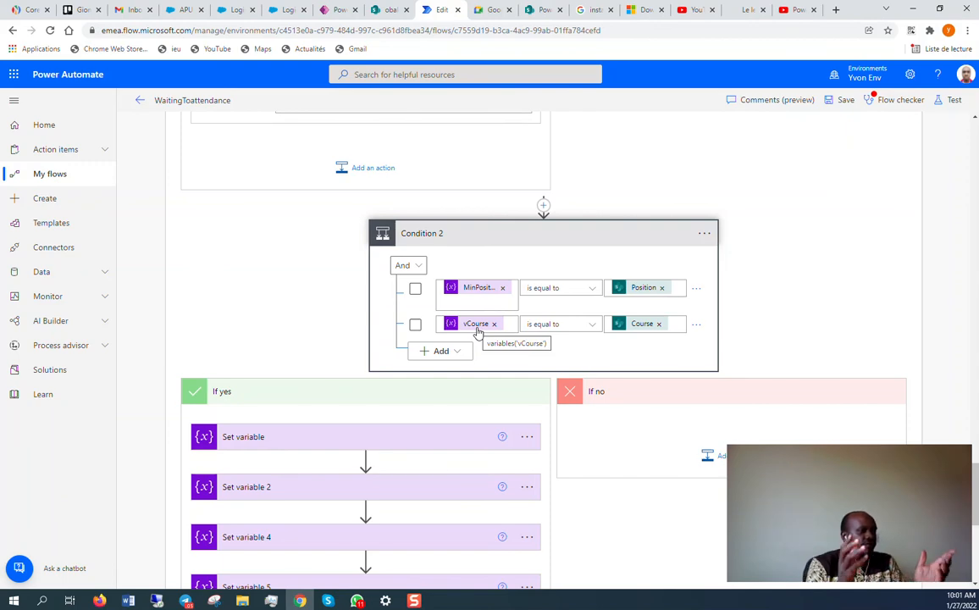
scroll(479, 332, down, 2)
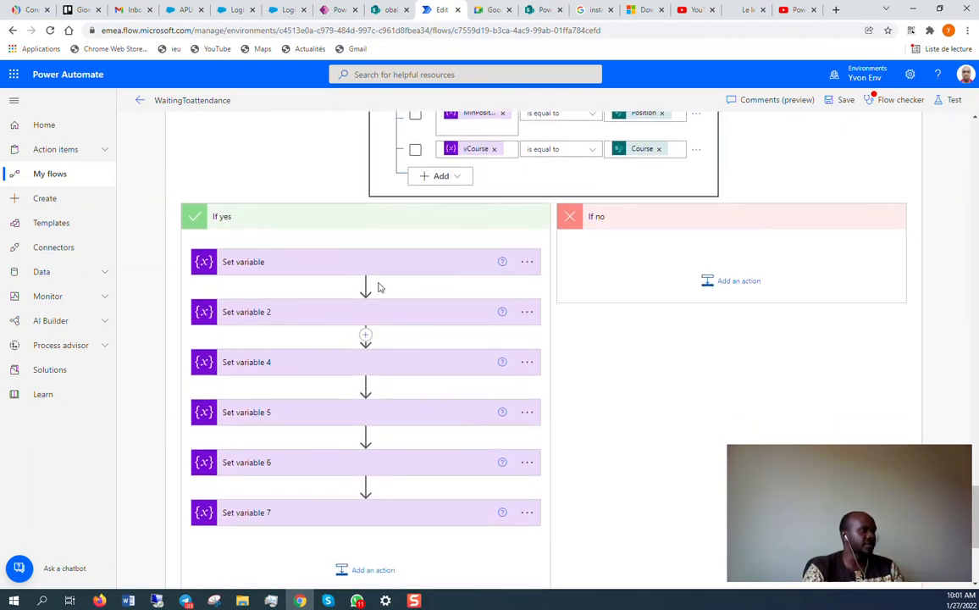
click(372, 267)
scroll(368, 265, down, 1)
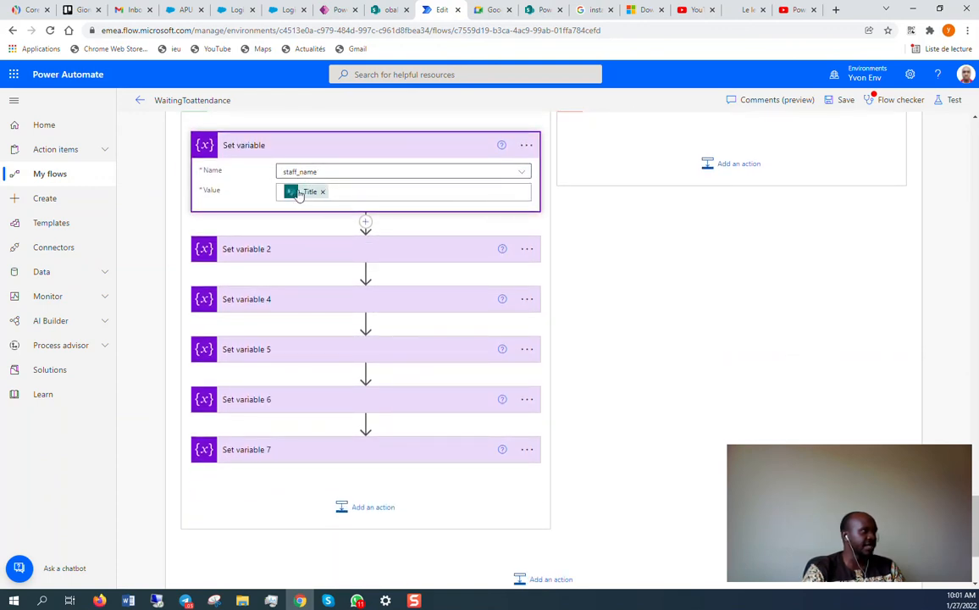
click(328, 252)
scroll(325, 287, down, 1)
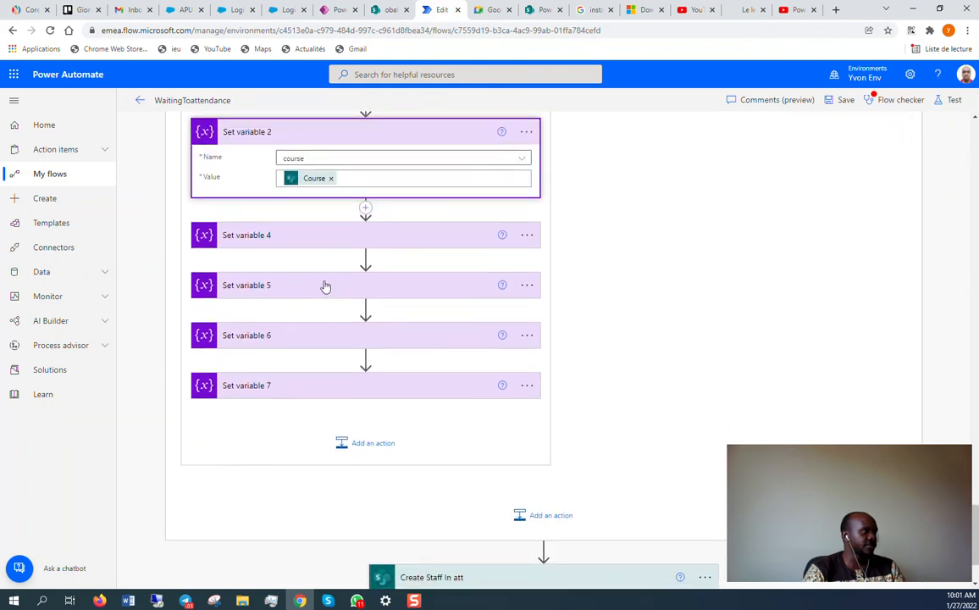
Expand Set variable 4, 5, 6 and 7 to show their Name and Value fields.
click(304, 240)
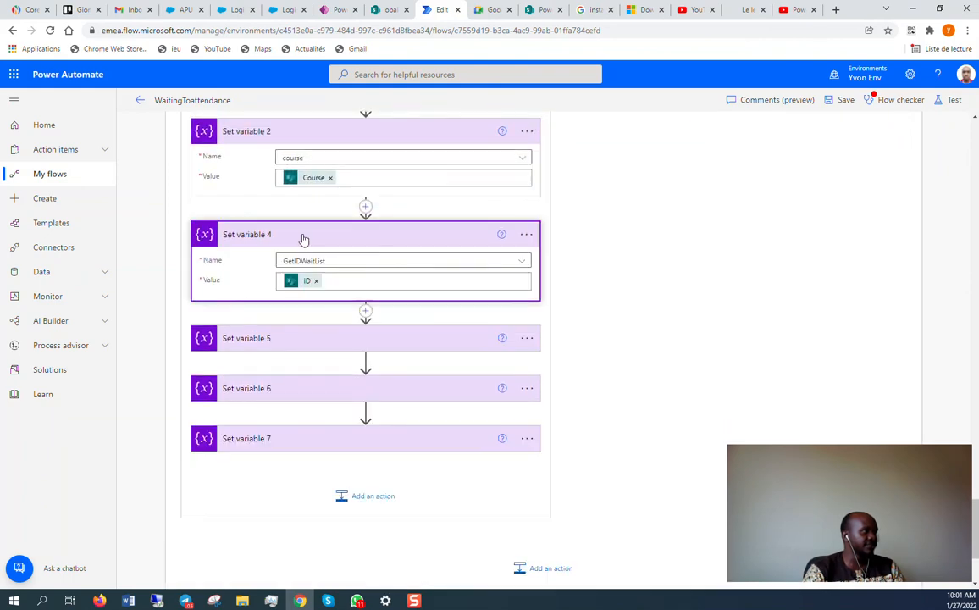
click(331, 338)
scroll(319, 278, down, 1)
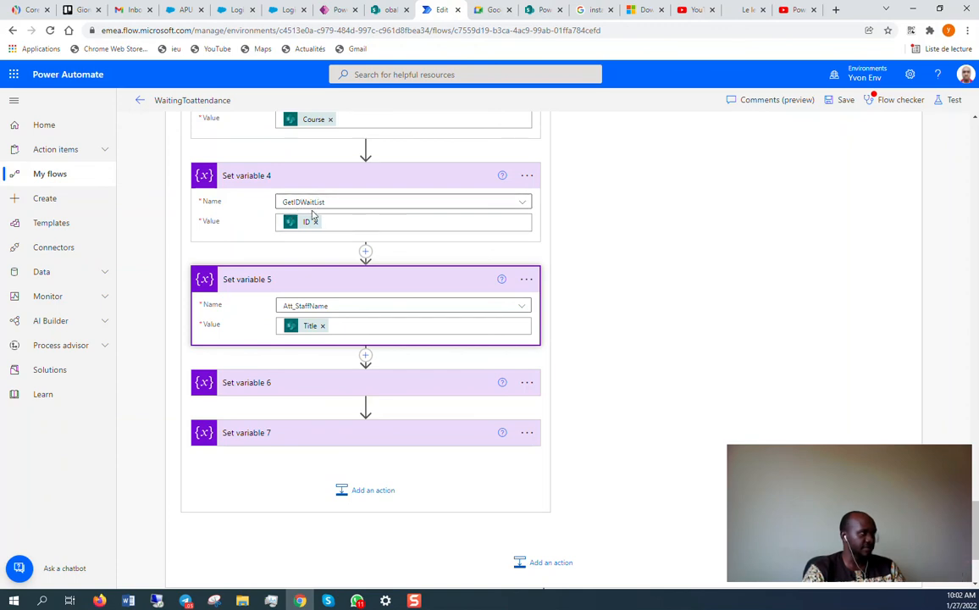
scroll(310, 218, down, 1)
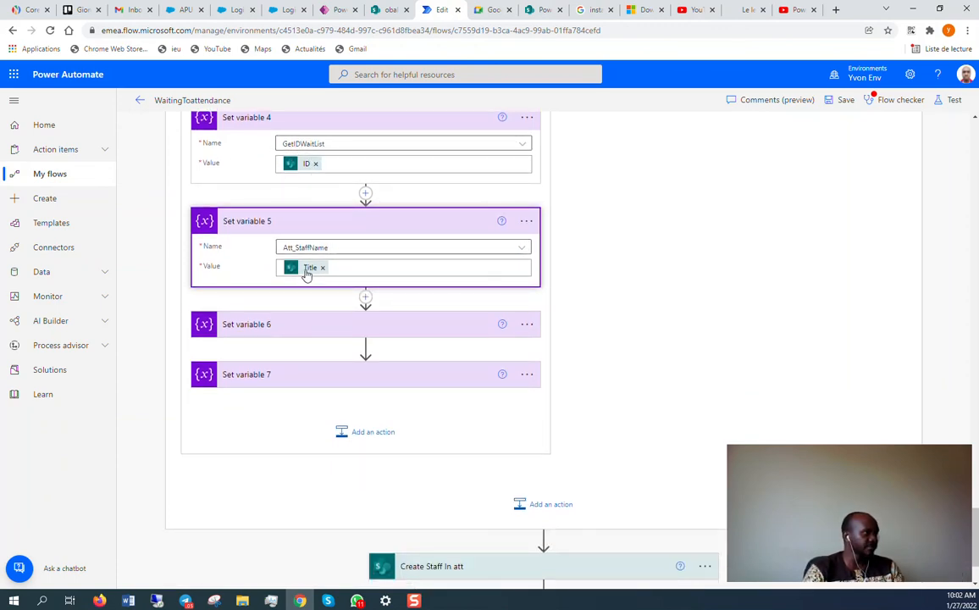
click(324, 324)
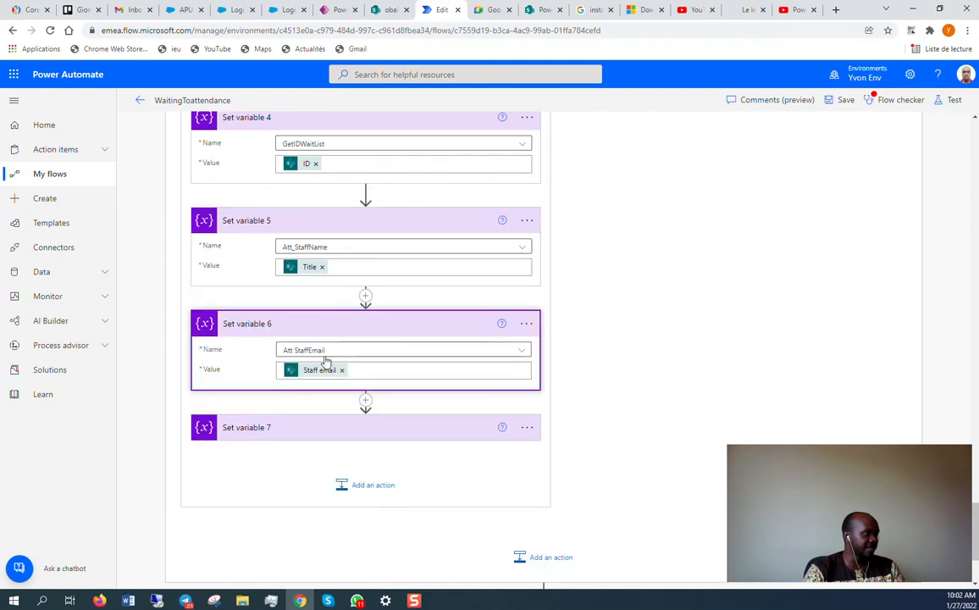
scroll(320, 317, down, 2)
click(318, 311)
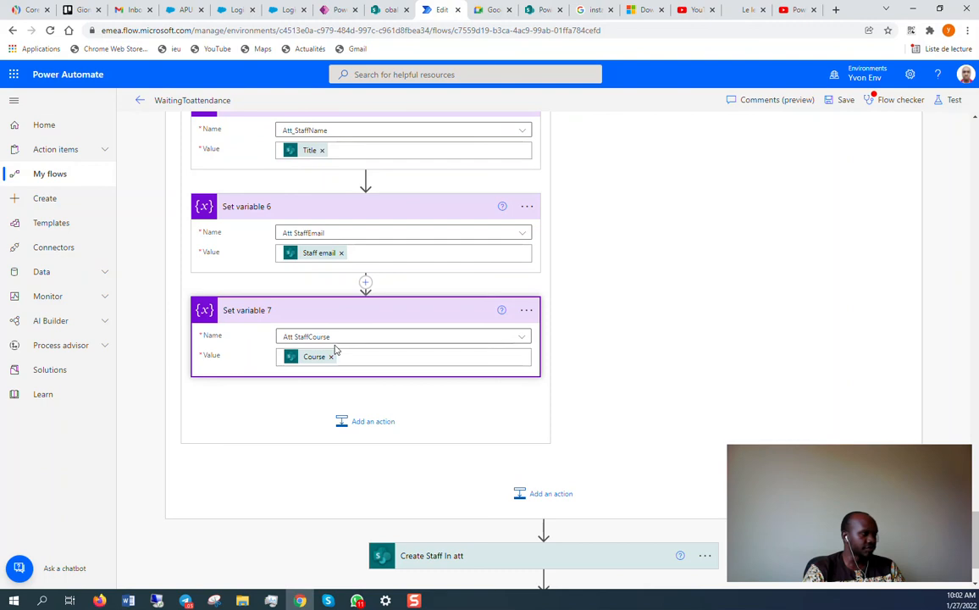
scroll(335, 349, down, 1)
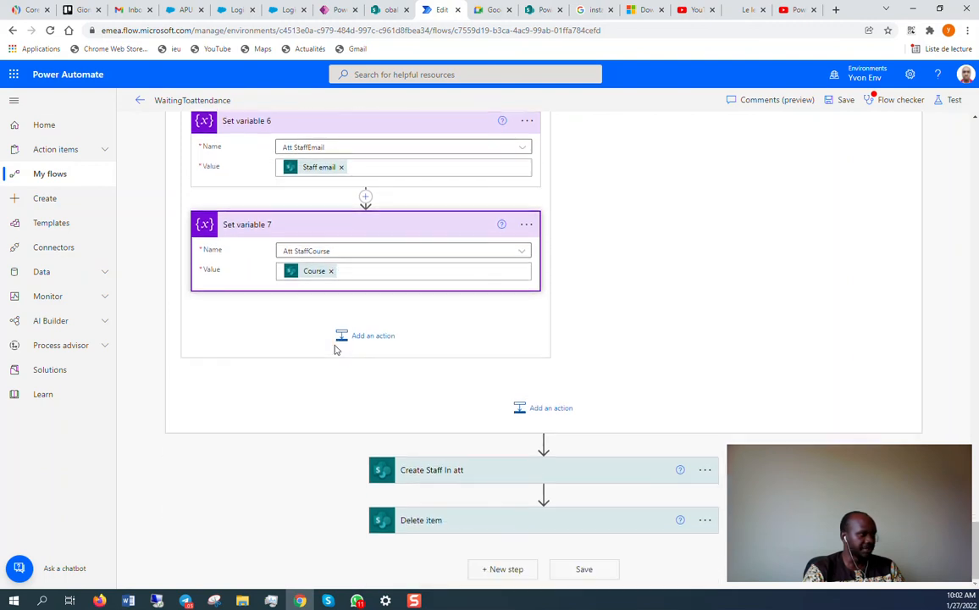
Expand the Create Staff In att and Delete item steps, then scroll back to the flow's top.
click(524, 471)
scroll(525, 419, down, 2)
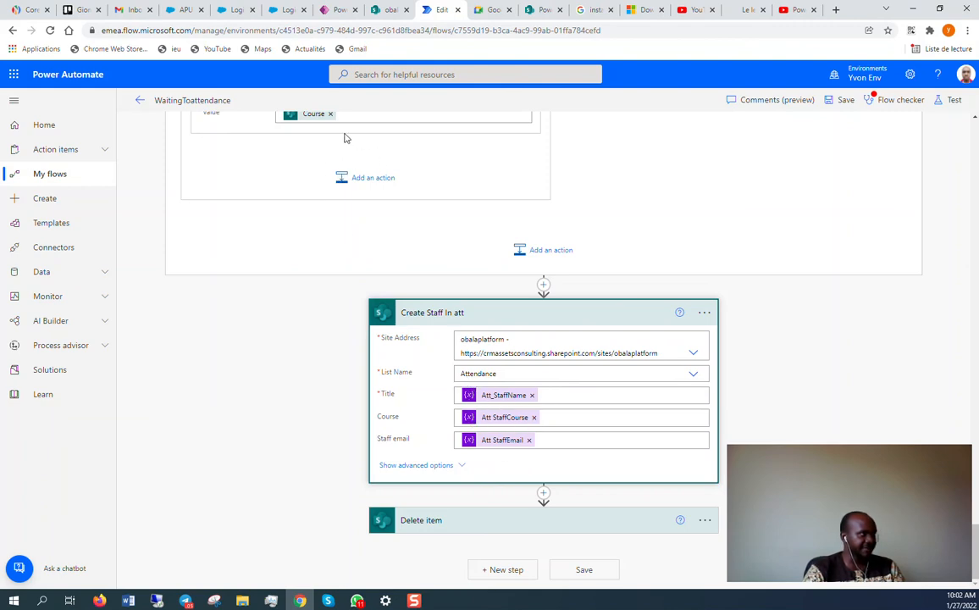
click(567, 521)
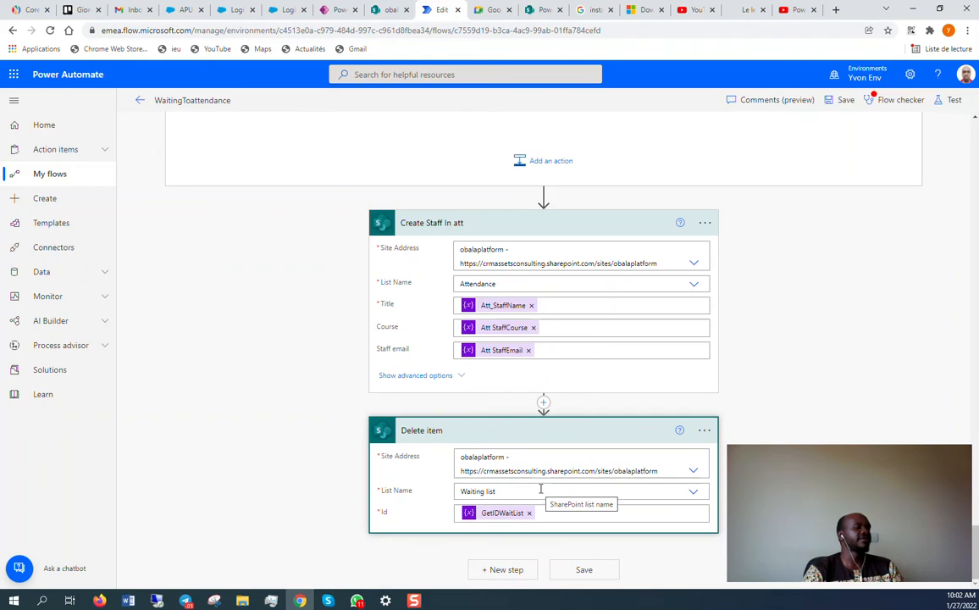
scroll(541, 488, up, 20)
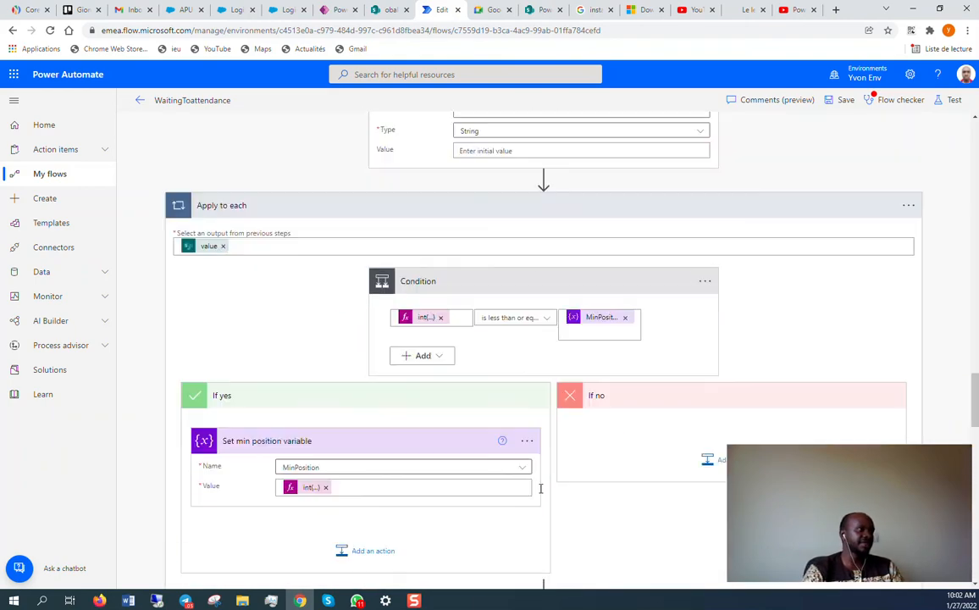
scroll(532, 486, up, 10)
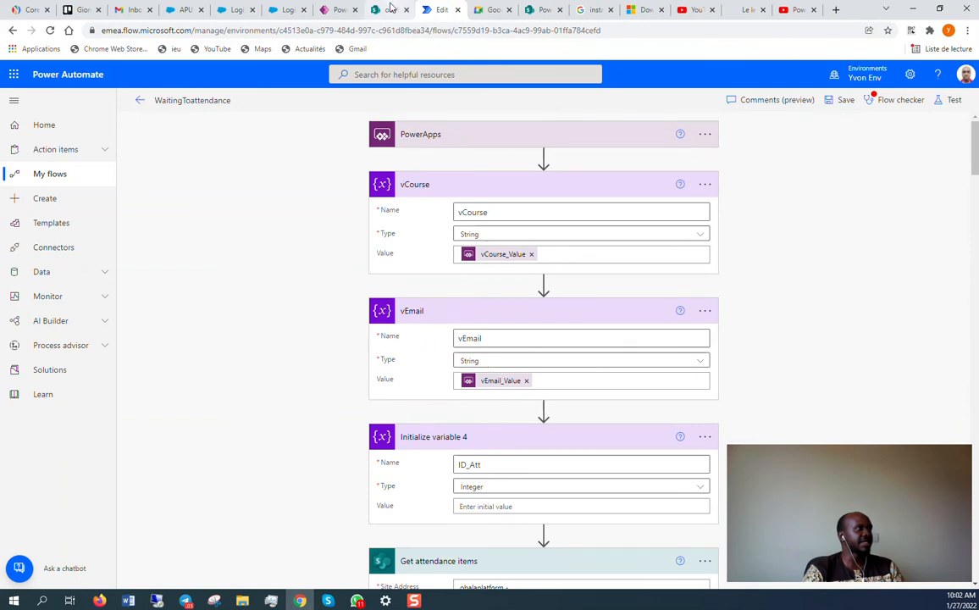
click(337, 8)
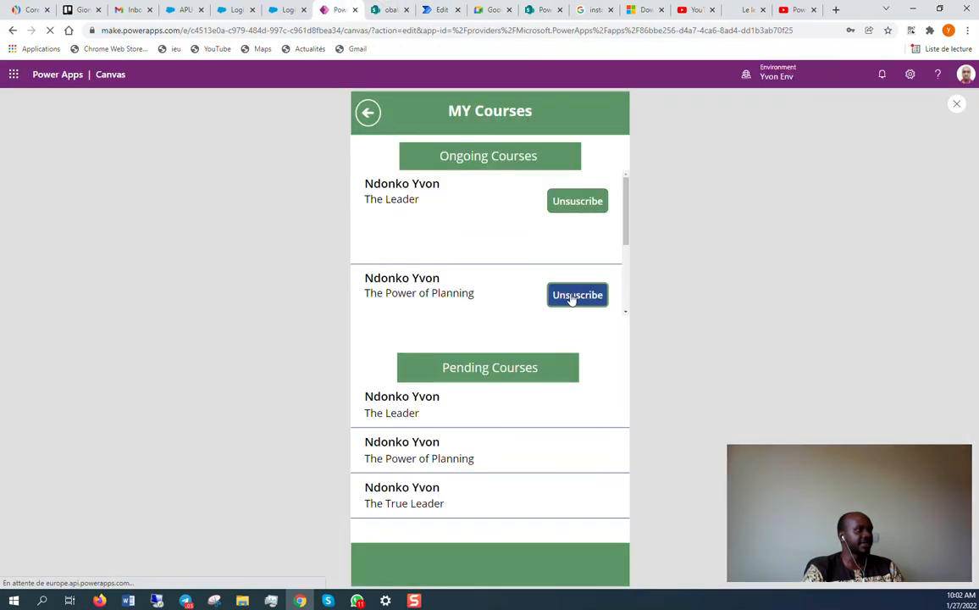
Close the app preview, dismiss the tip, and select the Ongoing Courses gallery's Unsubscribe button.
click(956, 104)
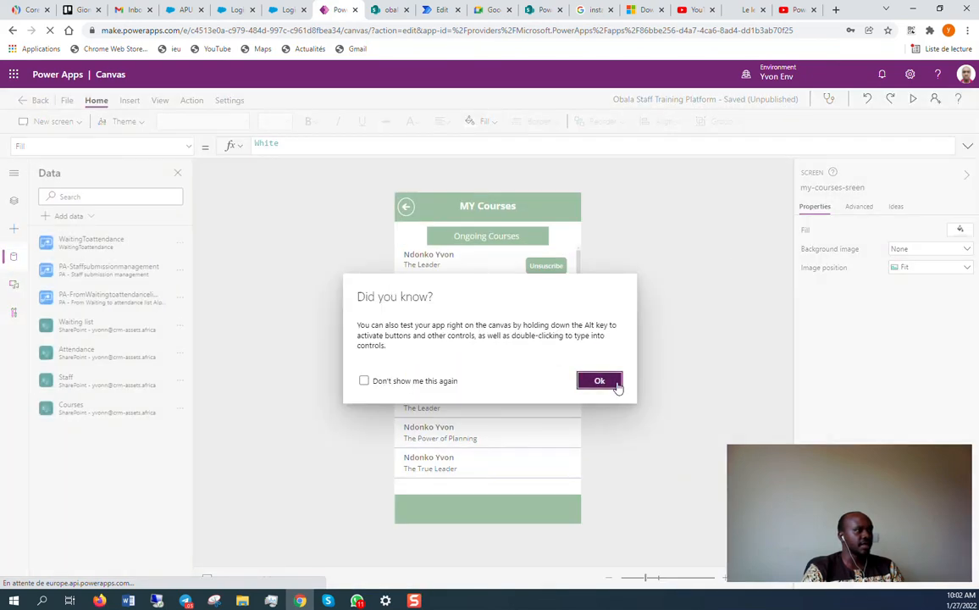
click(608, 382)
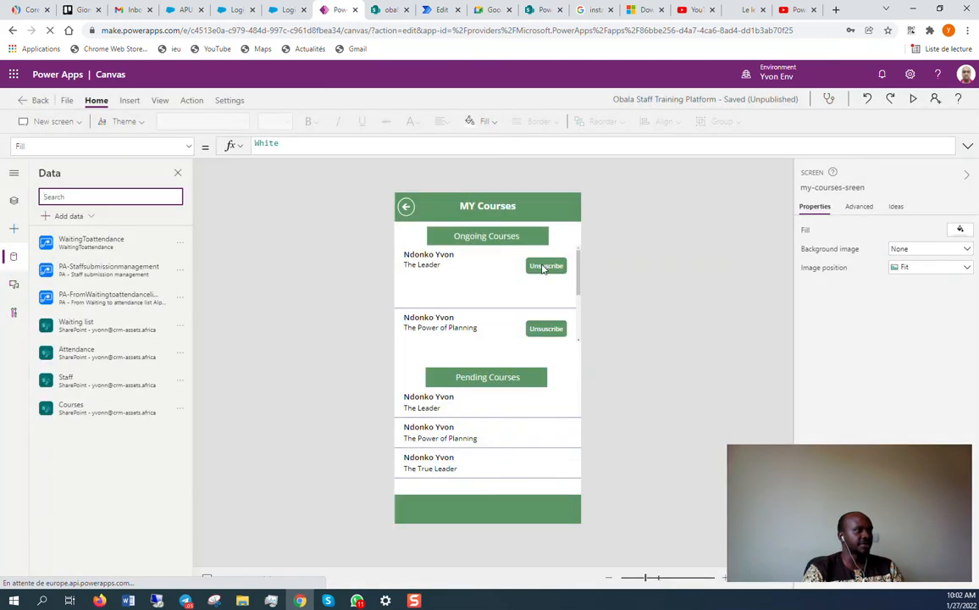
click(546, 328)
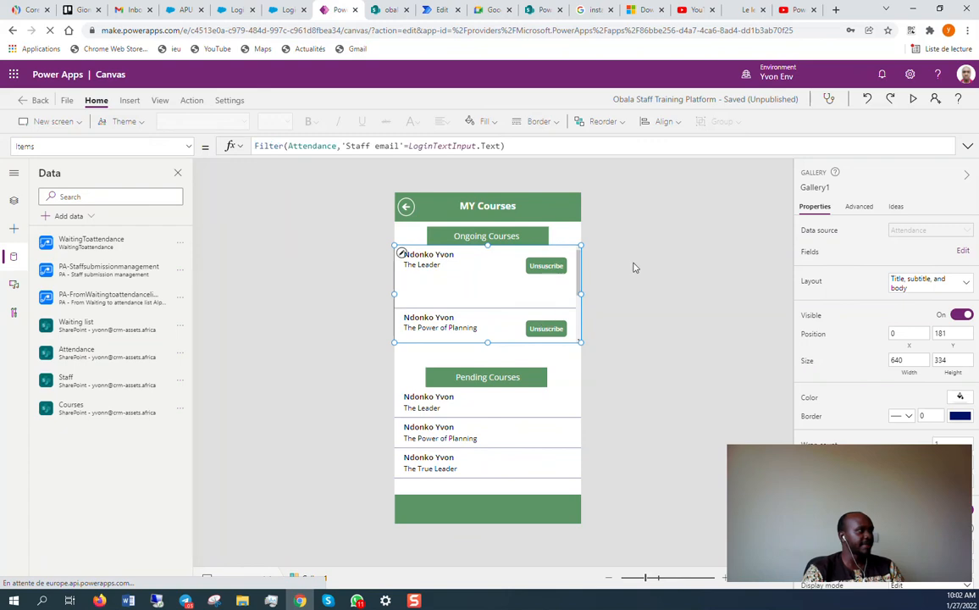
click(552, 267)
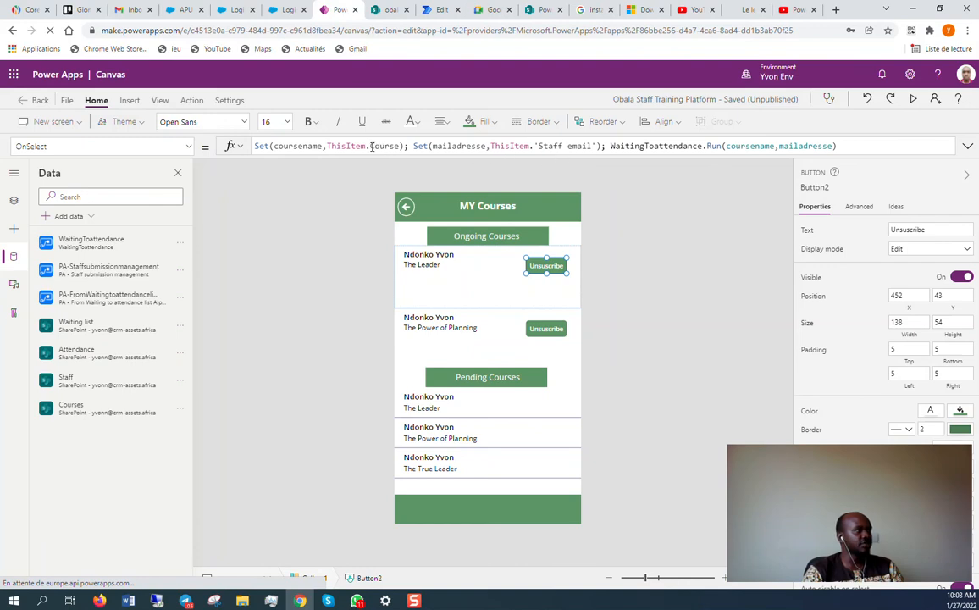
Check that the OnSelect formula passes coursename and mailadresse to the WaitingToattendance flow.
double_click(298, 149)
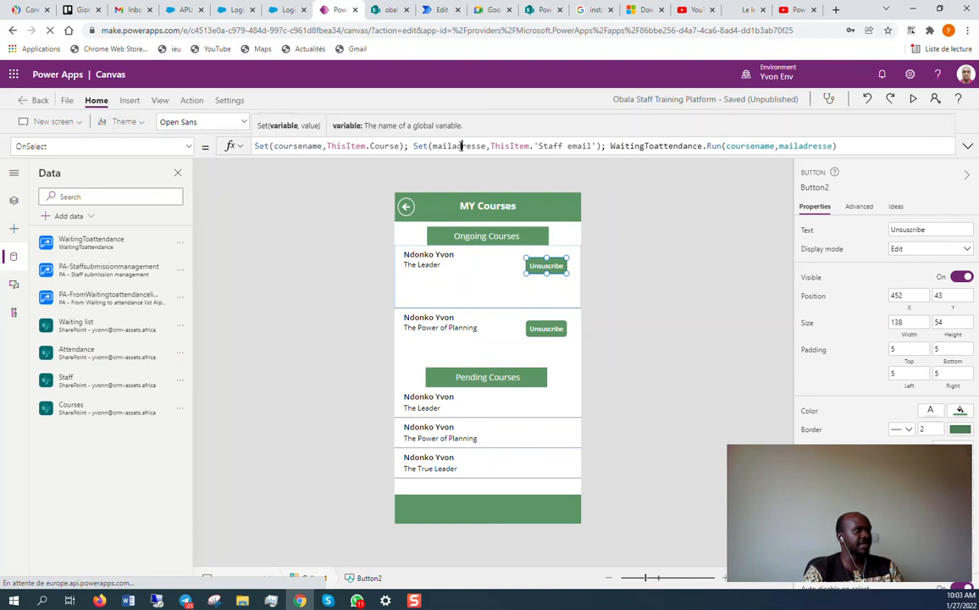
double_click(461, 148)
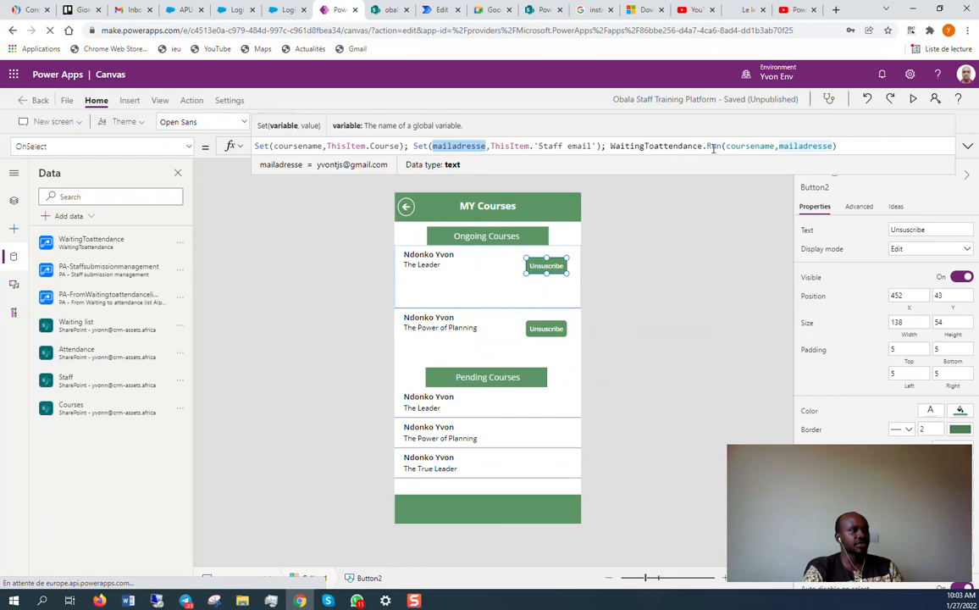
click(760, 148)
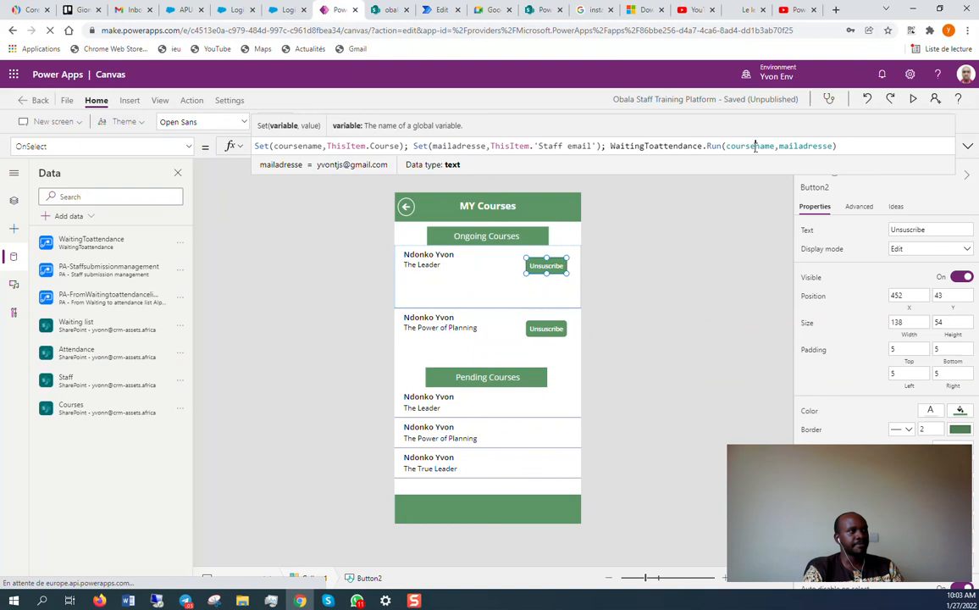
double_click(803, 147)
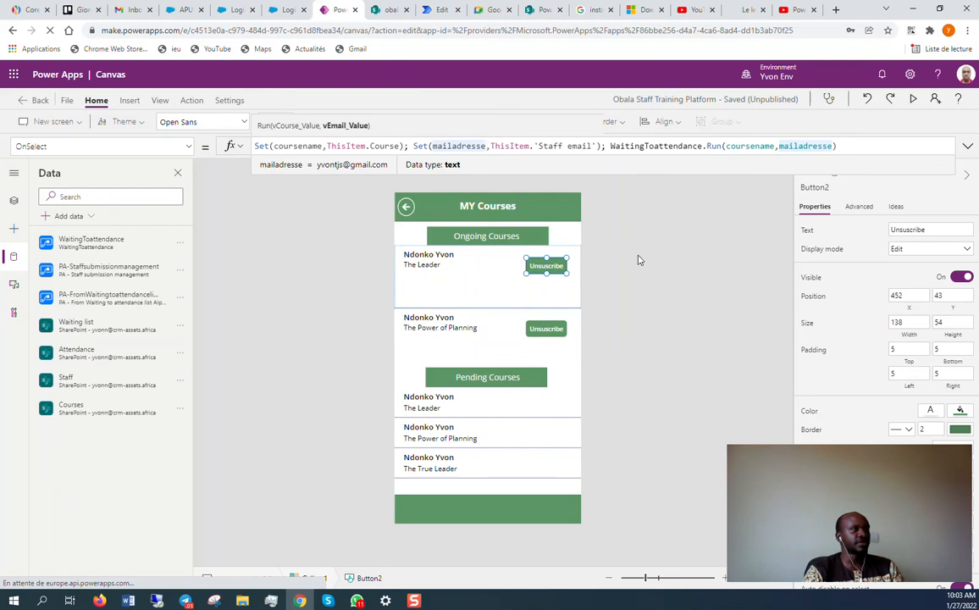
click(436, 9)
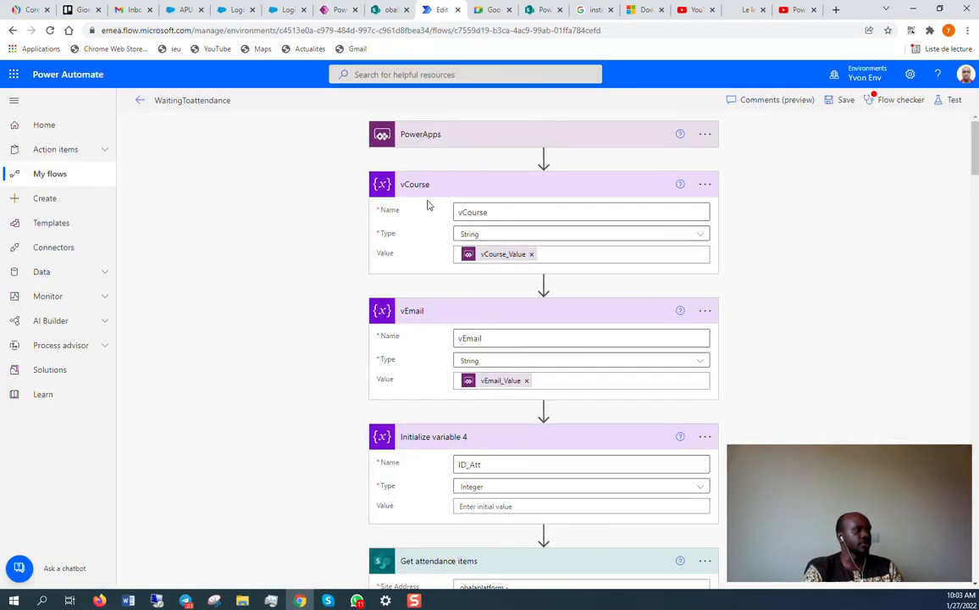